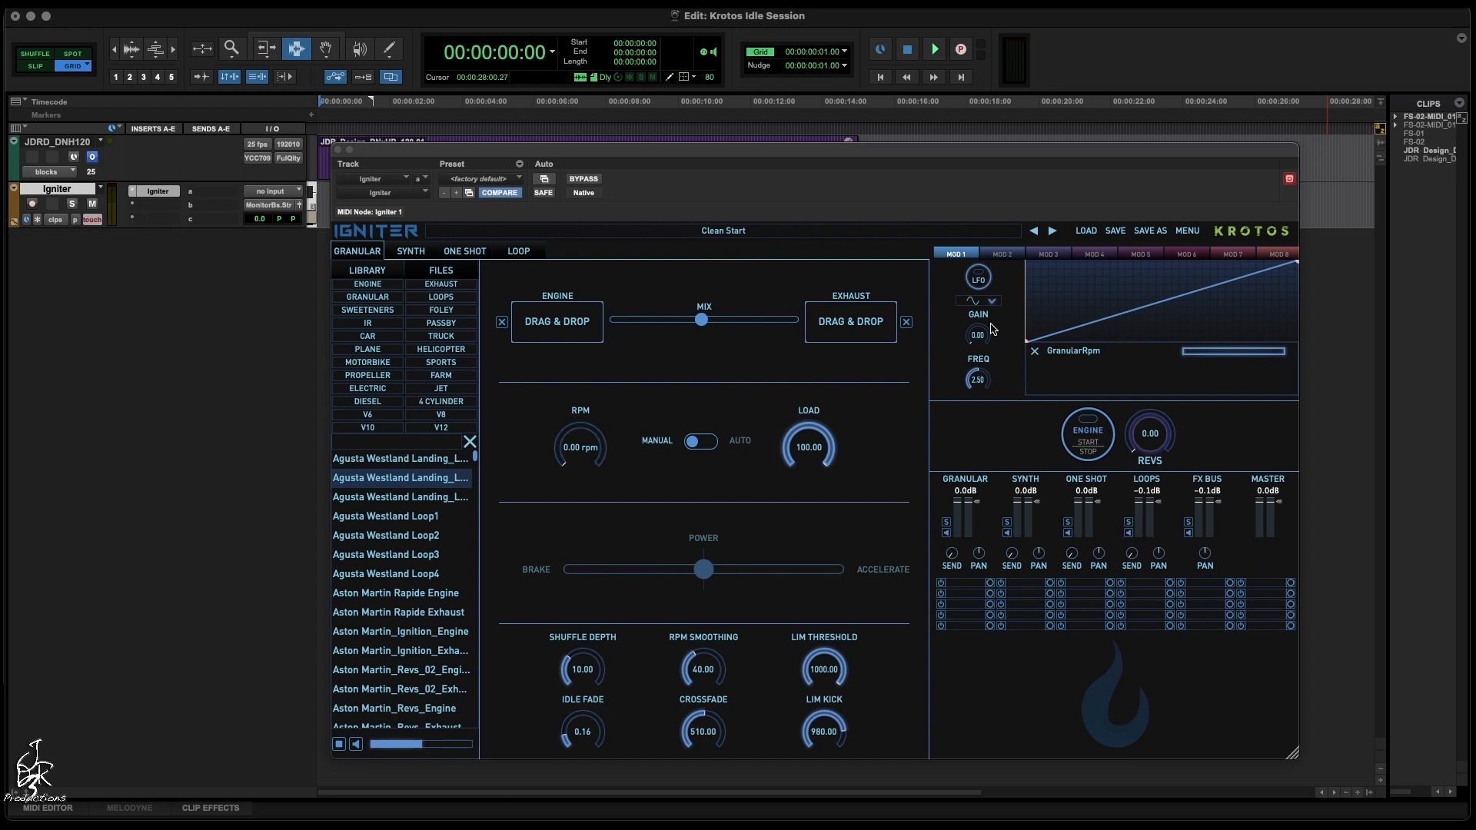
Step: Remove the GranularRpm assignment from Mod 1 and the LoopsLoopPos assignment from Mod 2, checking the following modulators for assignments too
left_click(1034, 352)
left_click(1000, 253)
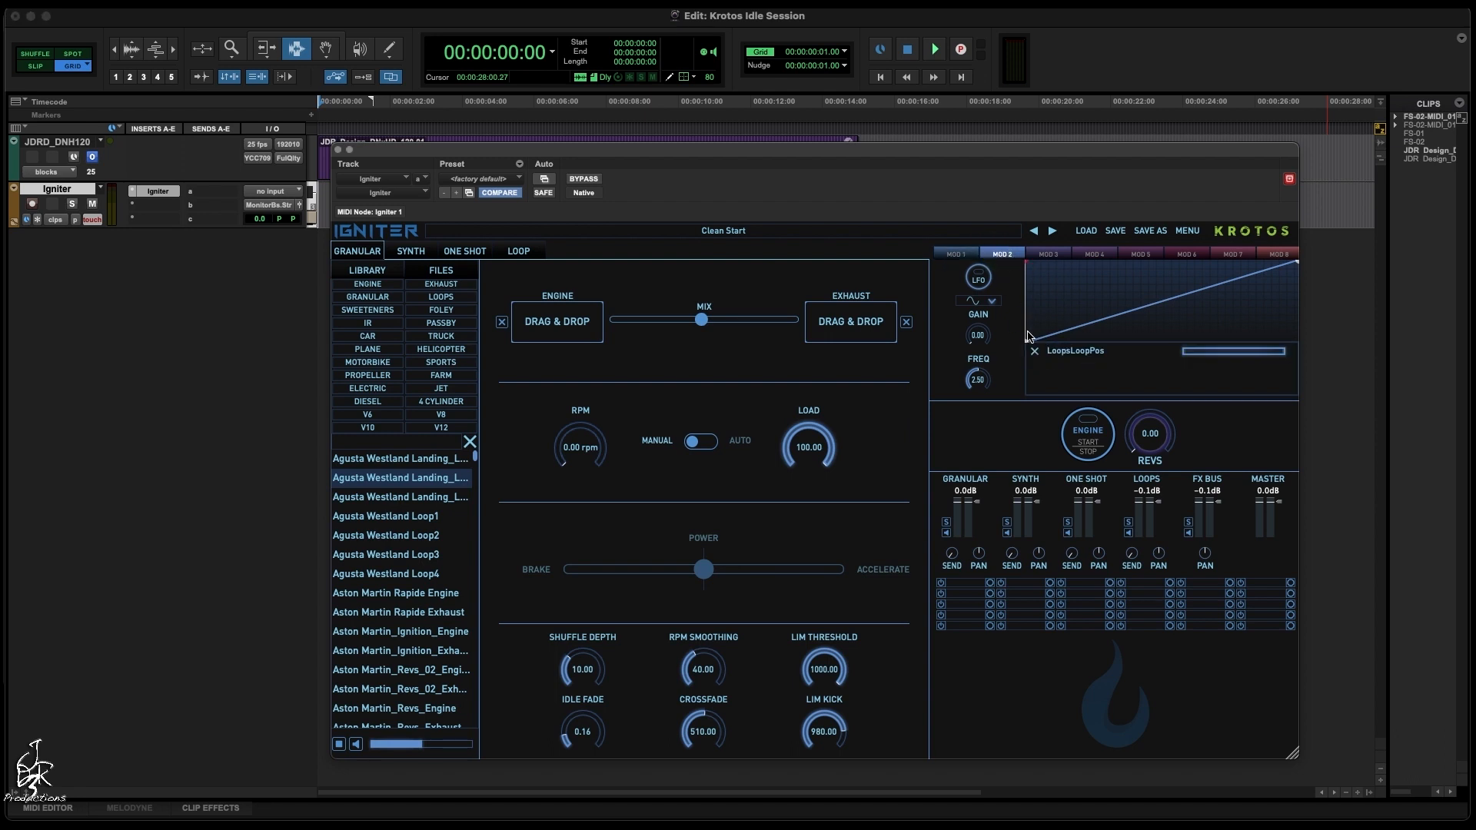
left_click(1035, 351)
left_click(1055, 255)
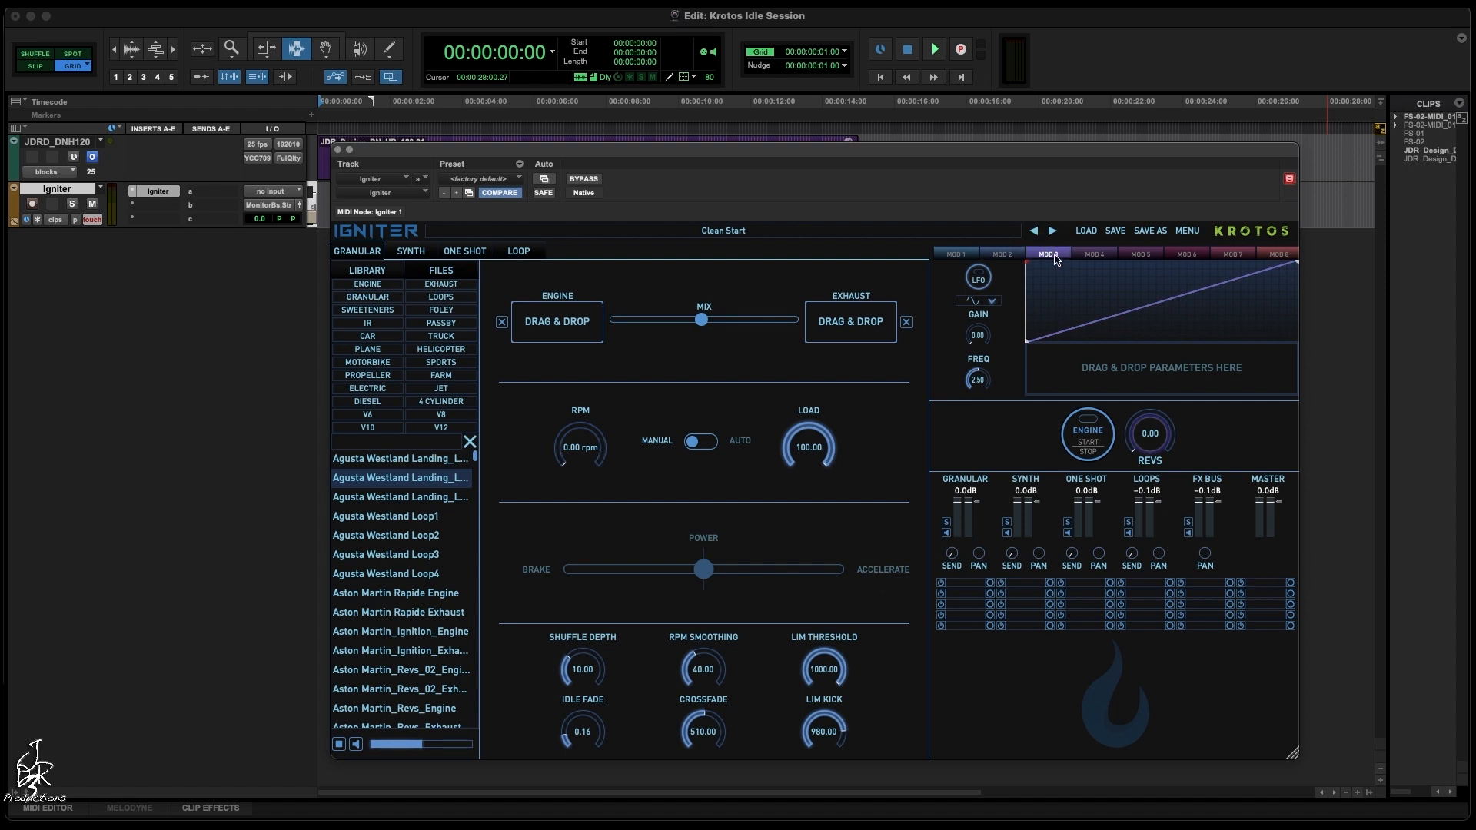
left_click(1082, 254)
left_click(1127, 255)
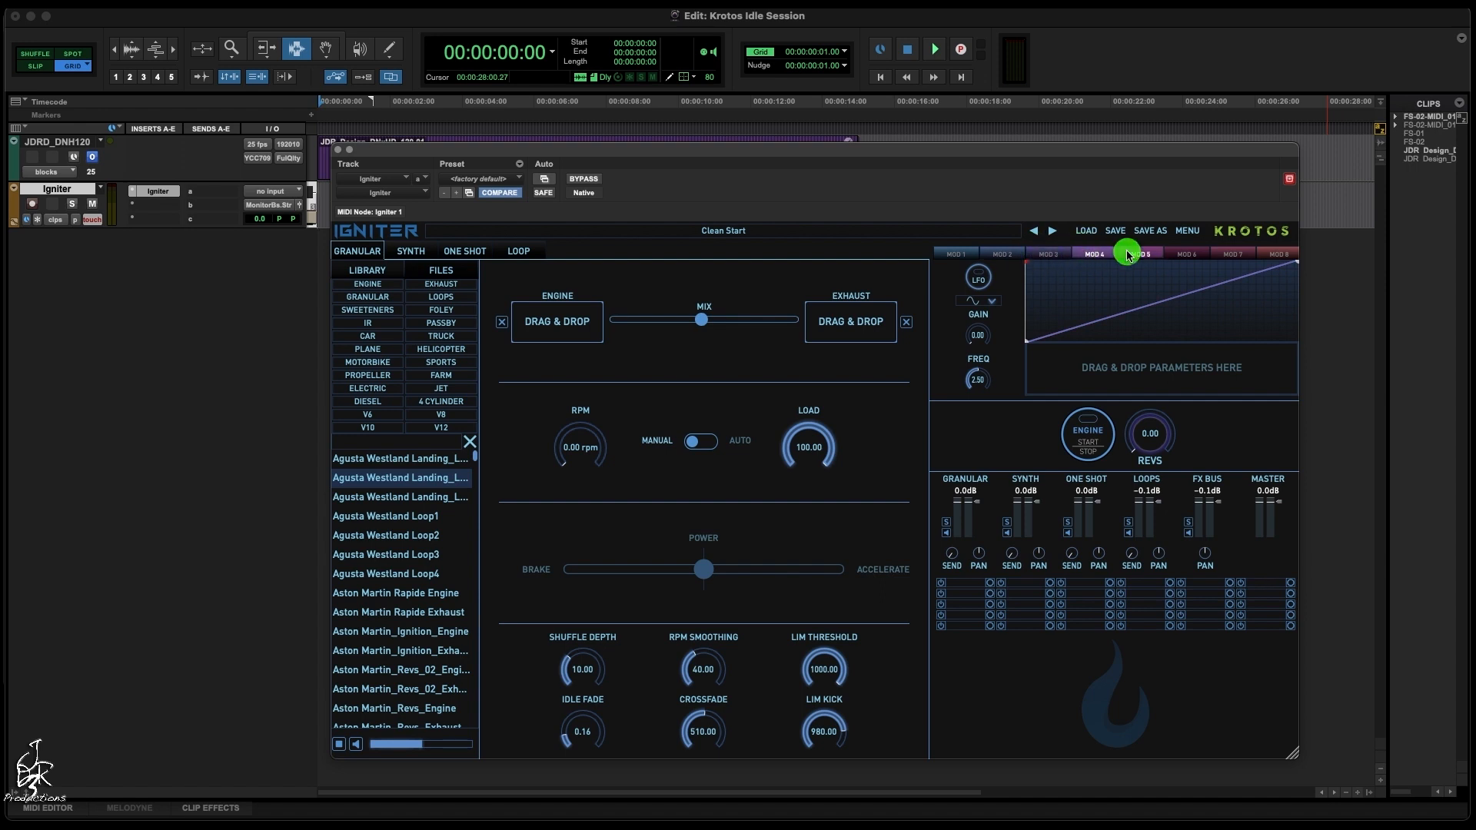
Step: Filter the library to granular sources and load Honda Civic Engine and Honda Civic Exhaust into the engine and exhaust slots
left_click(470, 441)
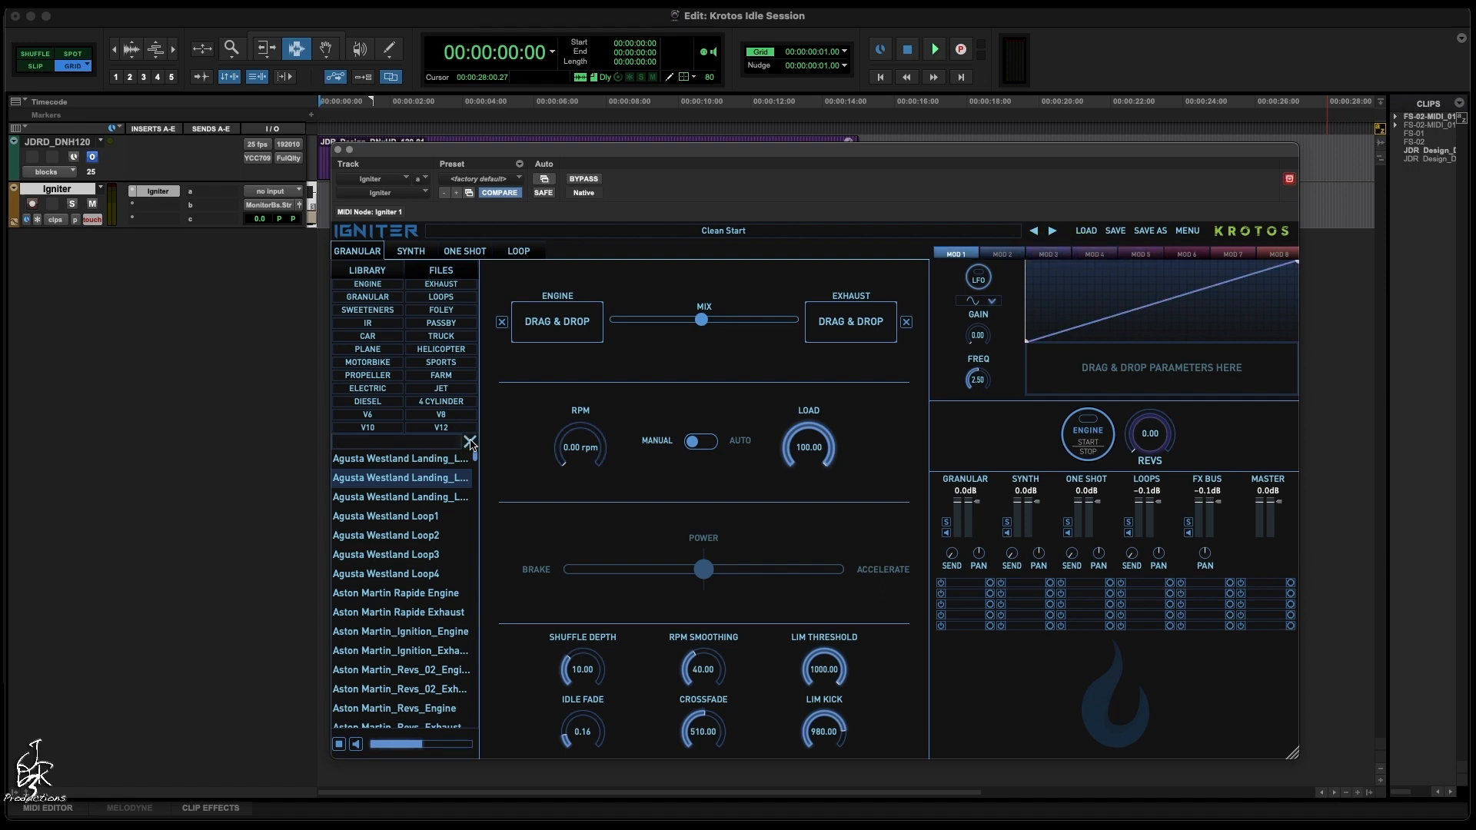
left_click(415, 443)
left_click(361, 299)
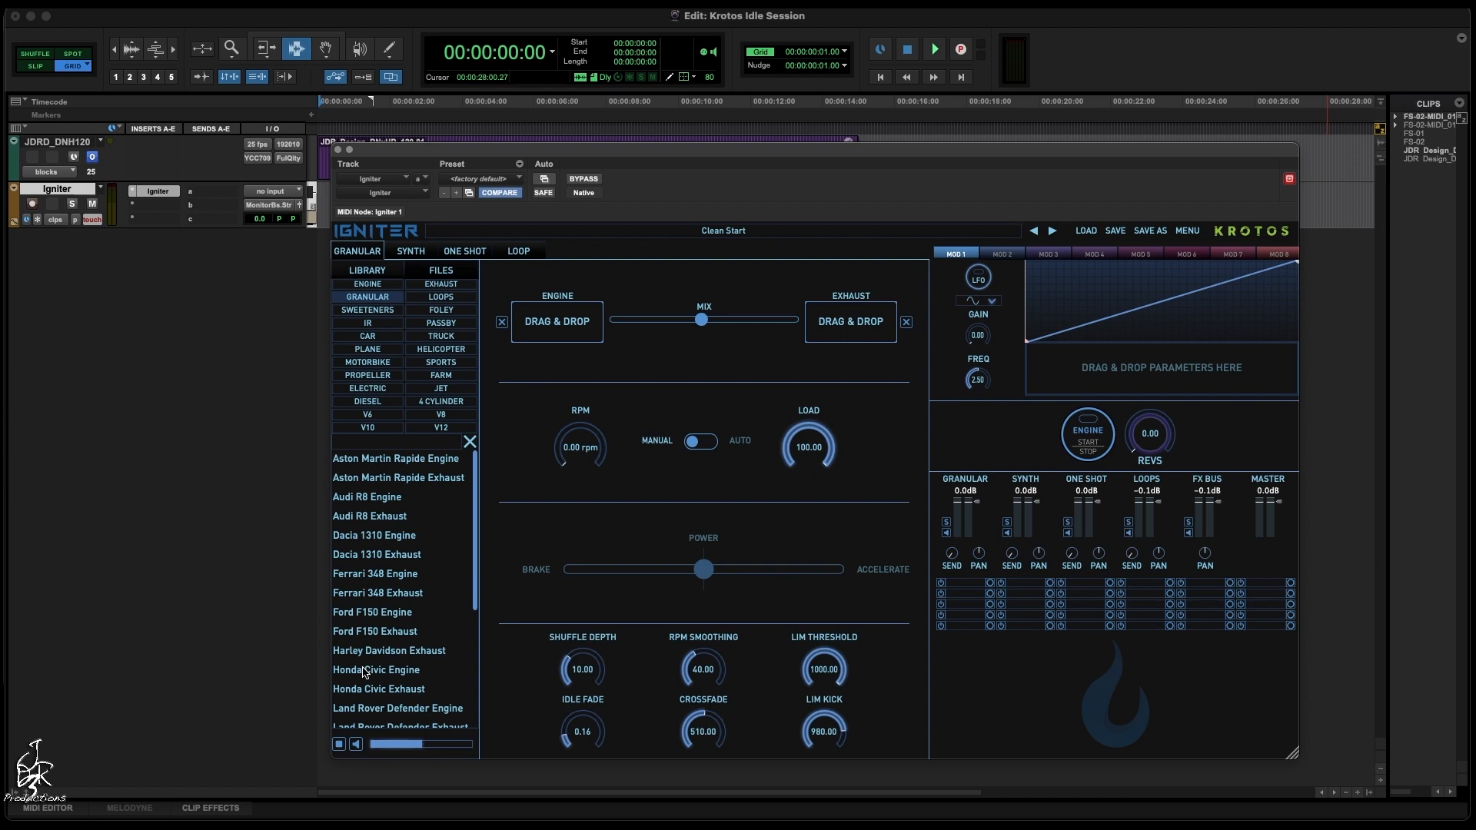
left_click_drag(364, 671, 558, 321)
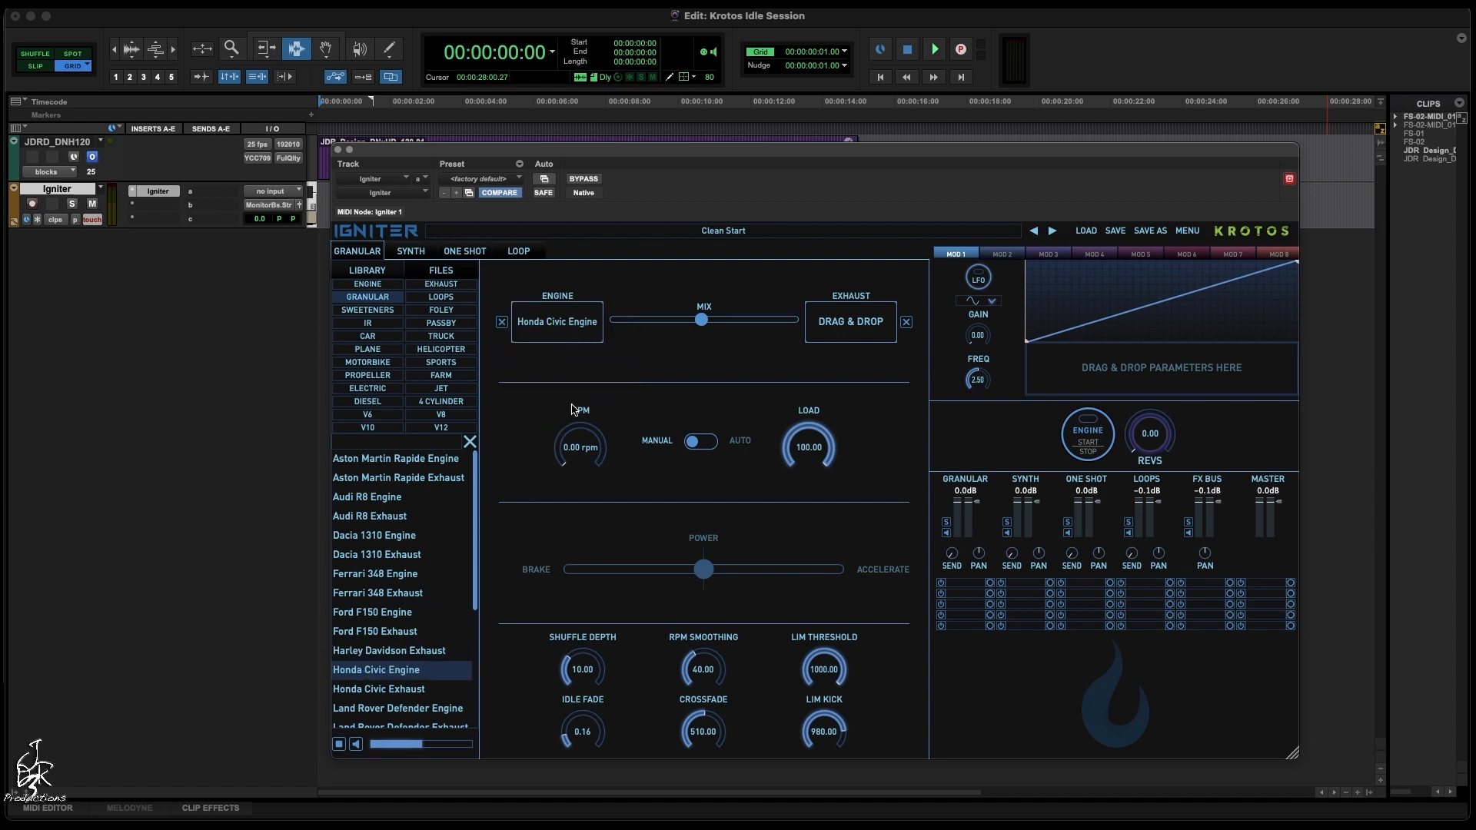
left_click_drag(376, 689, 850, 322)
Step: Start and stop the engine to audition the granular Honda Civic sound
left_click(1084, 440)
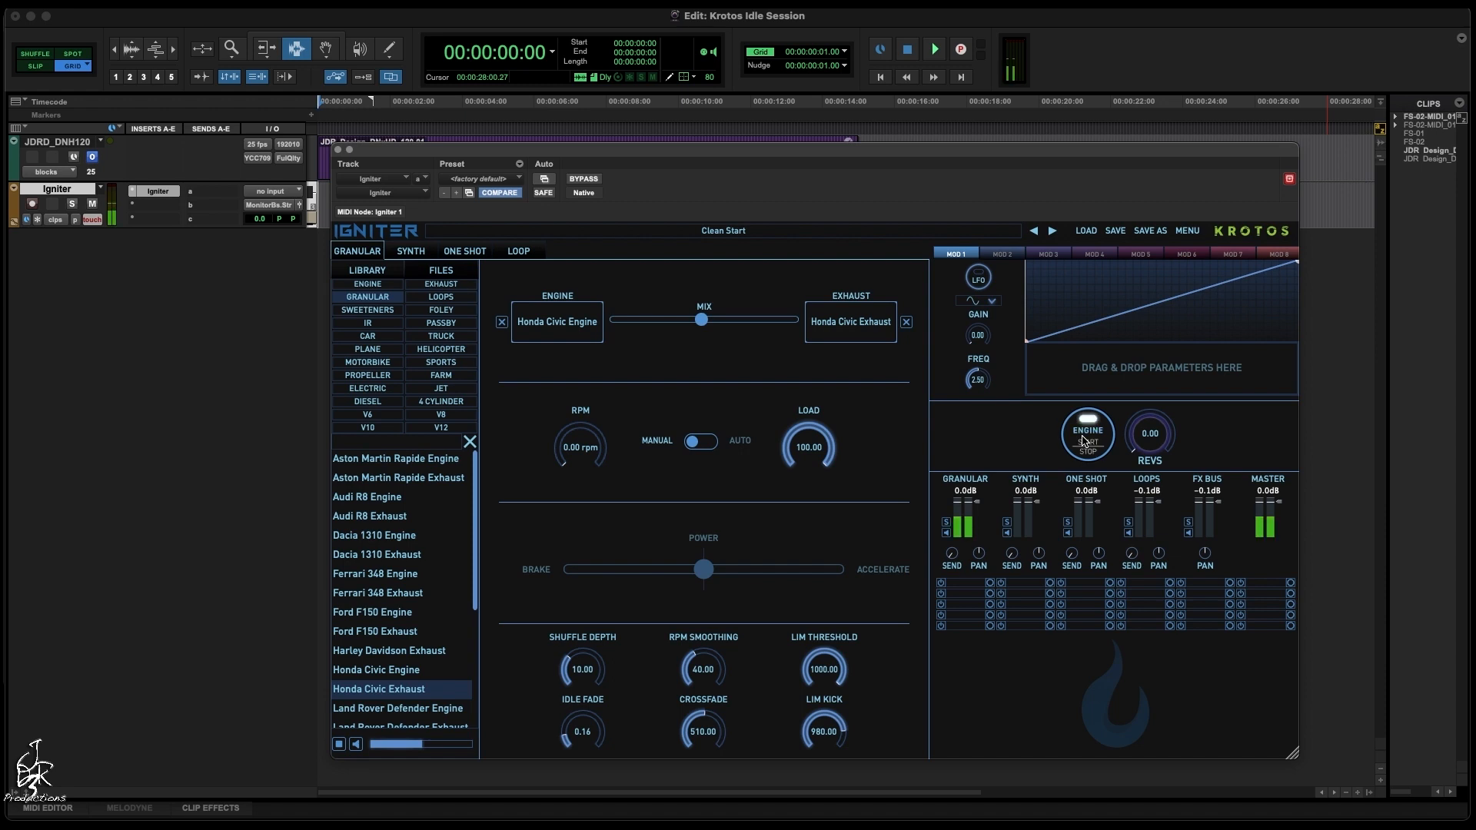
left_click(1084, 441)
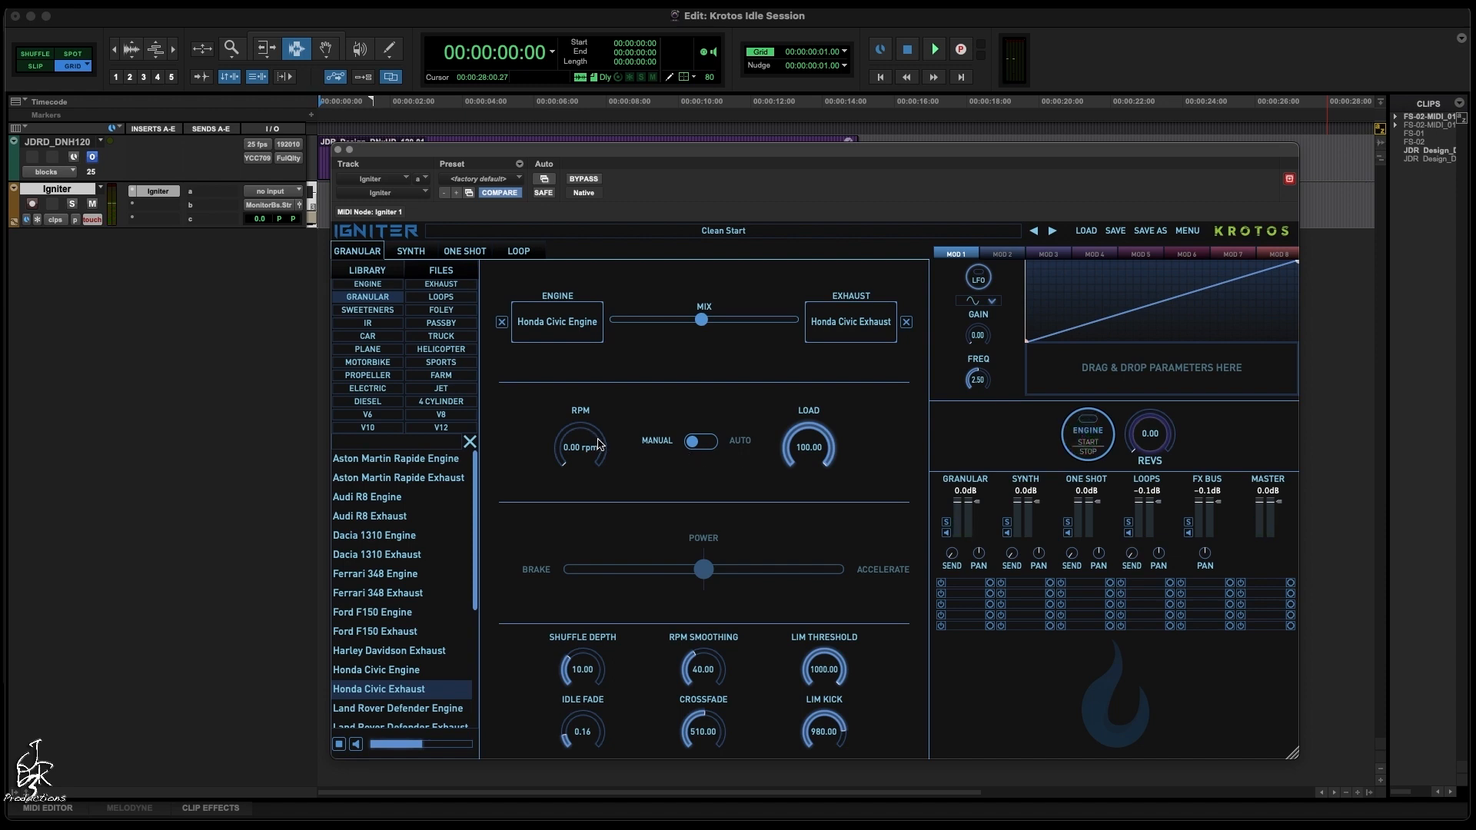
left_click(1086, 434)
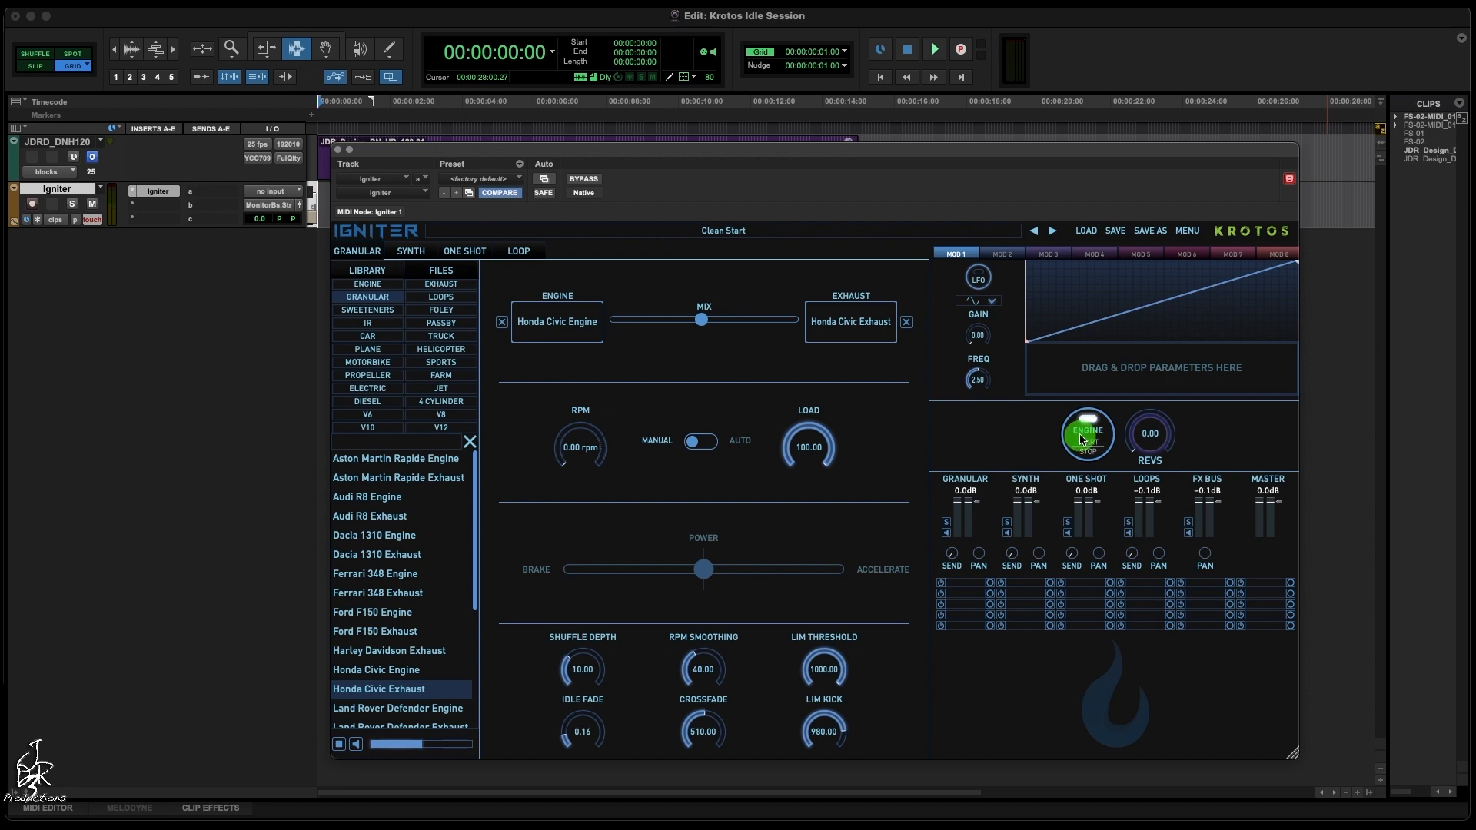
Step: Raise the granular Shuffle Depth to 22 and the Crossfade to 817.65 while auditioning the engine
left_click_drag(590, 659, 595, 619)
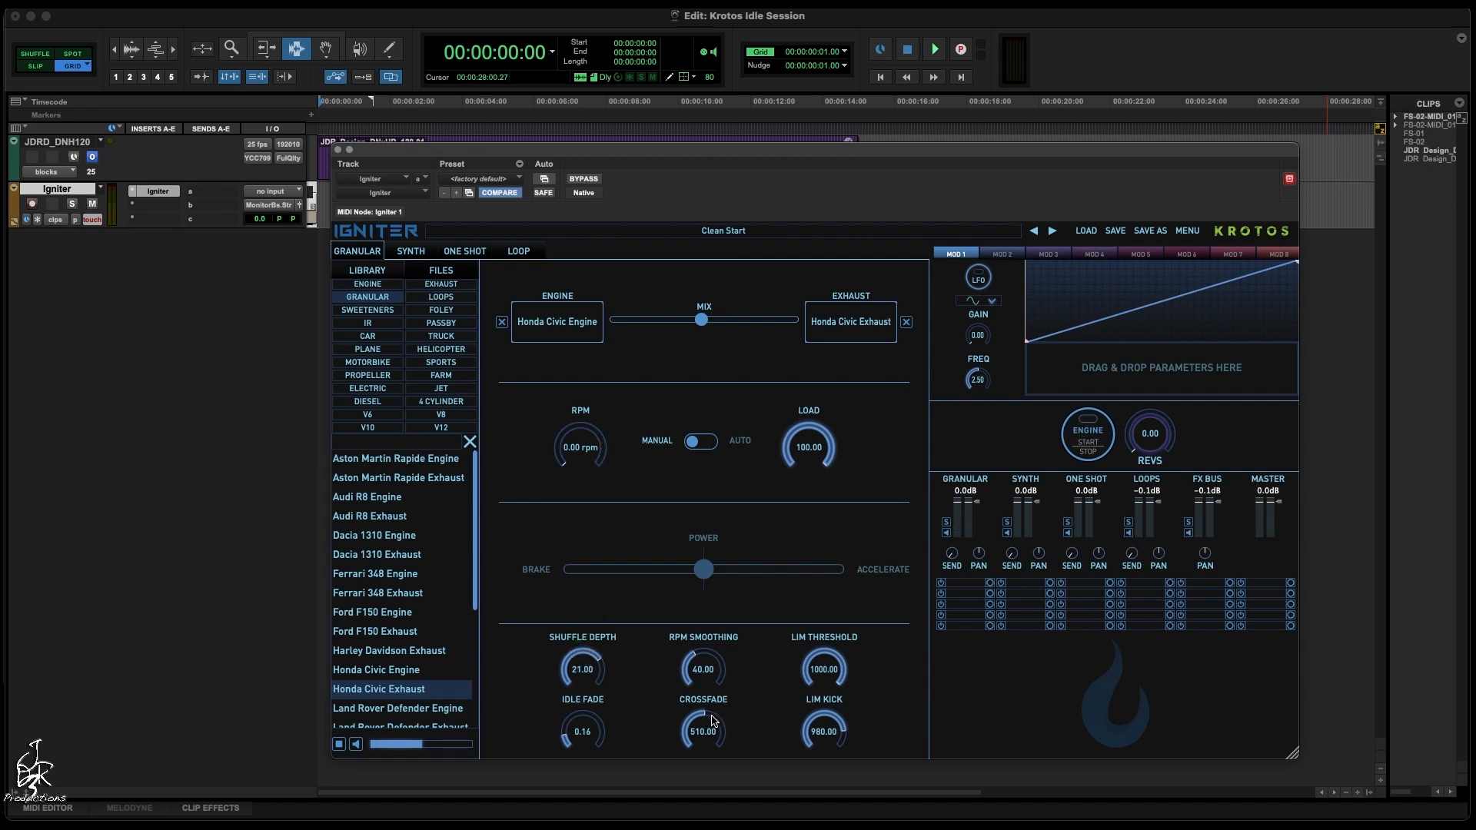
left_click_drag(713, 721, 718, 680)
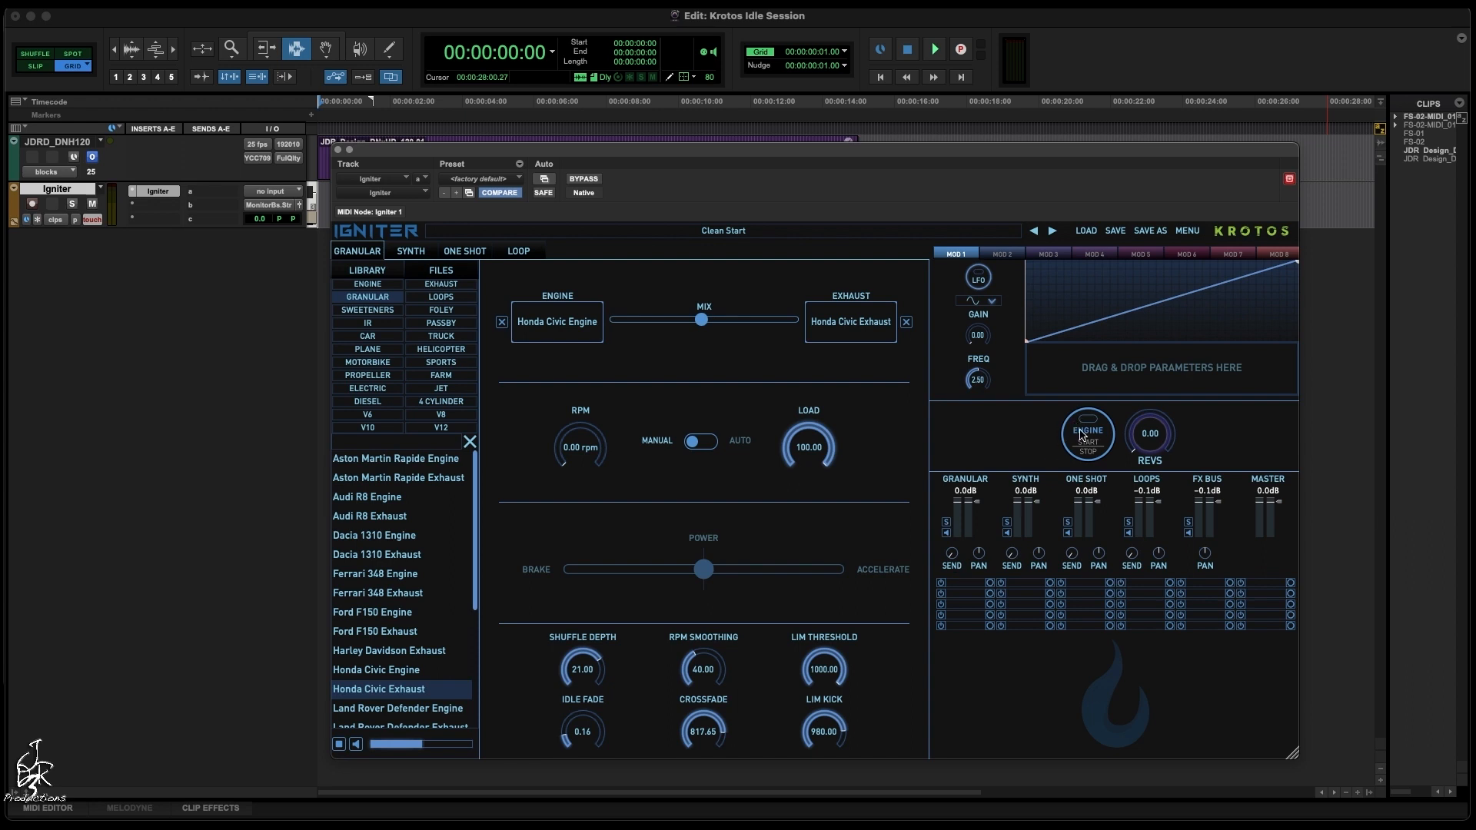
left_click(1081, 435)
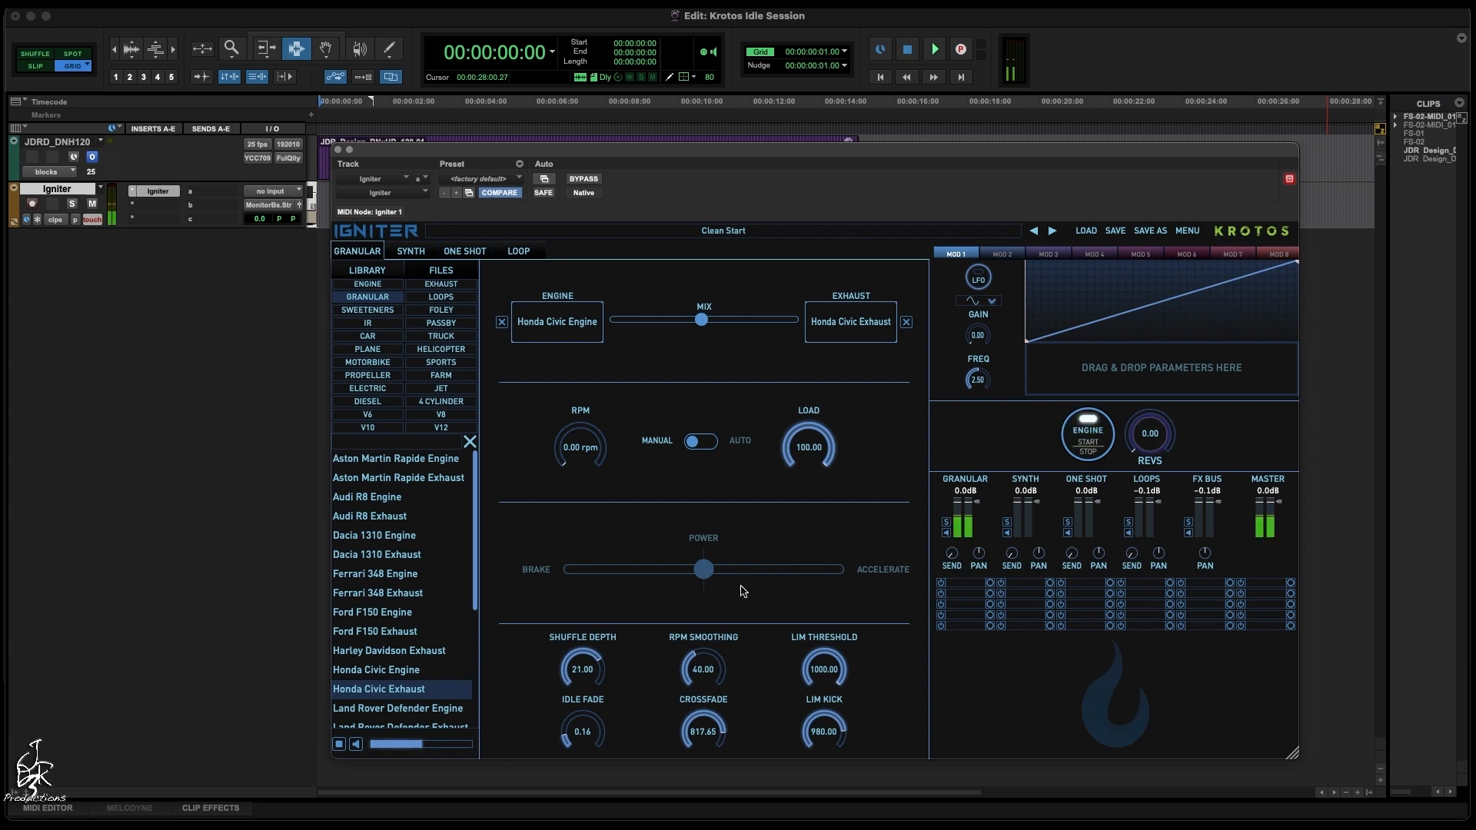
left_click_drag(586, 667, 586, 659)
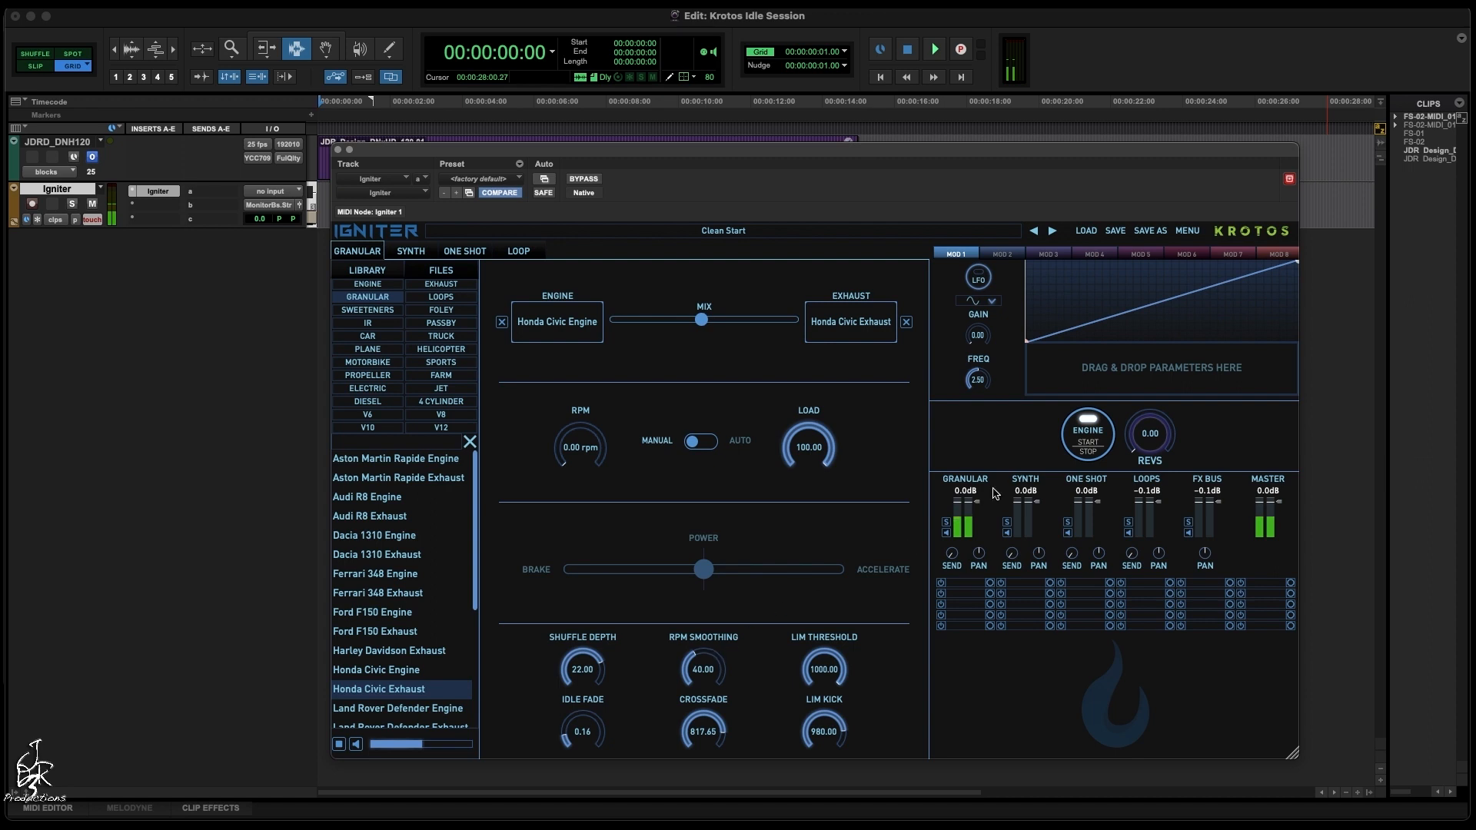
left_click(1090, 436)
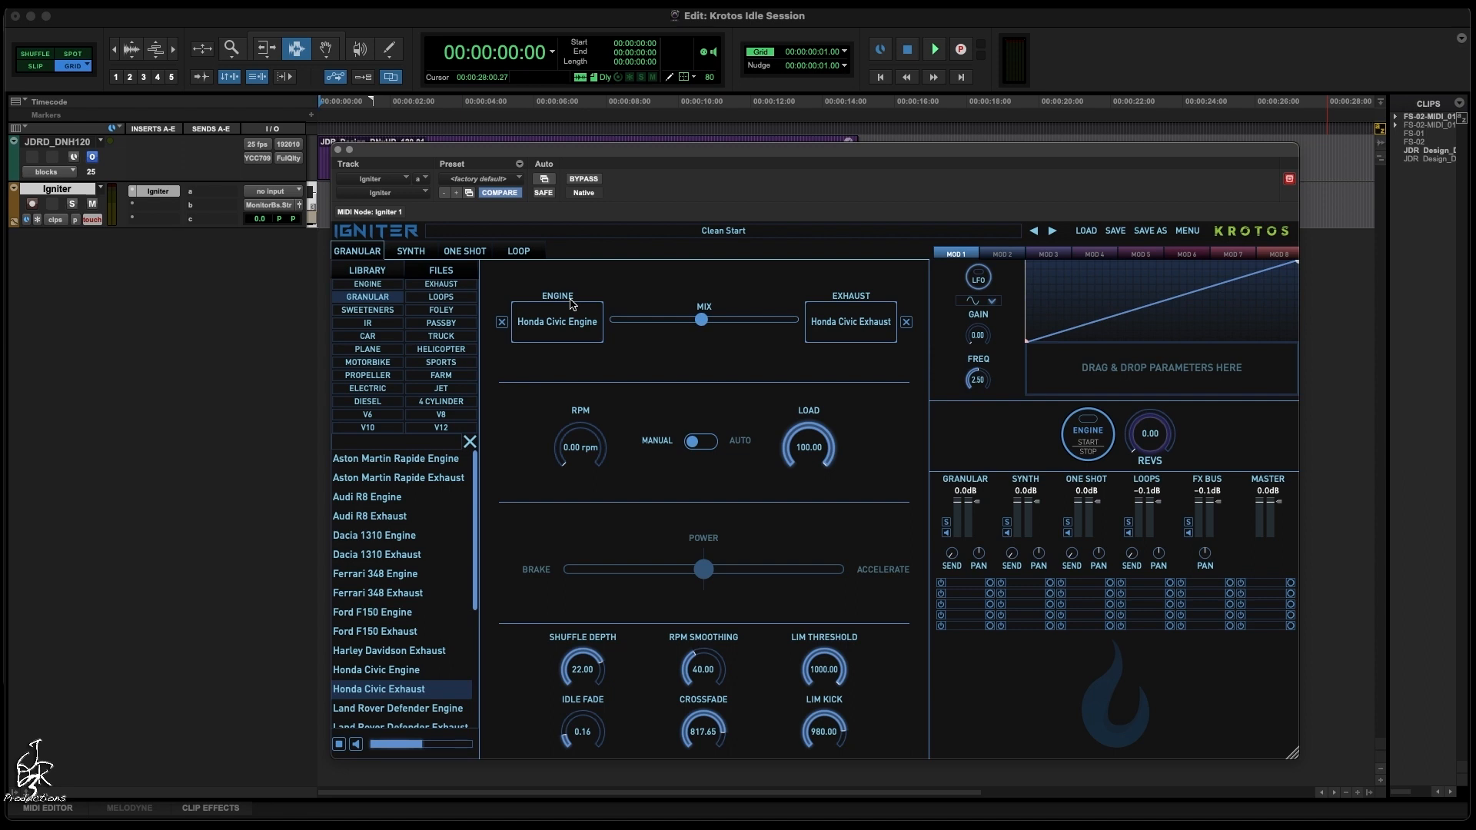
Step: Show the loop section, clear the granular category filter and search the library for "idle"
left_click(514, 254)
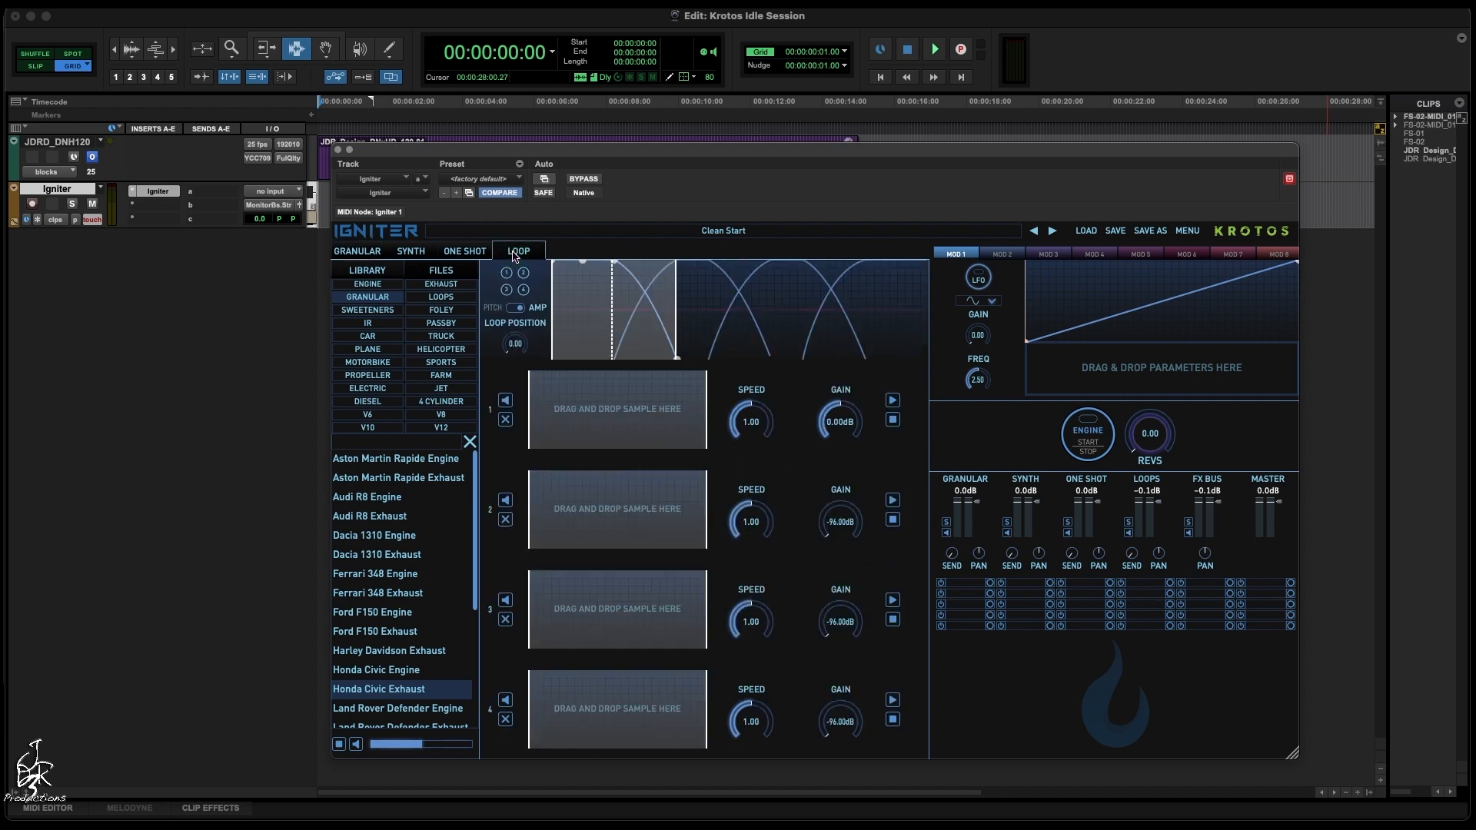
left_click(388, 343)
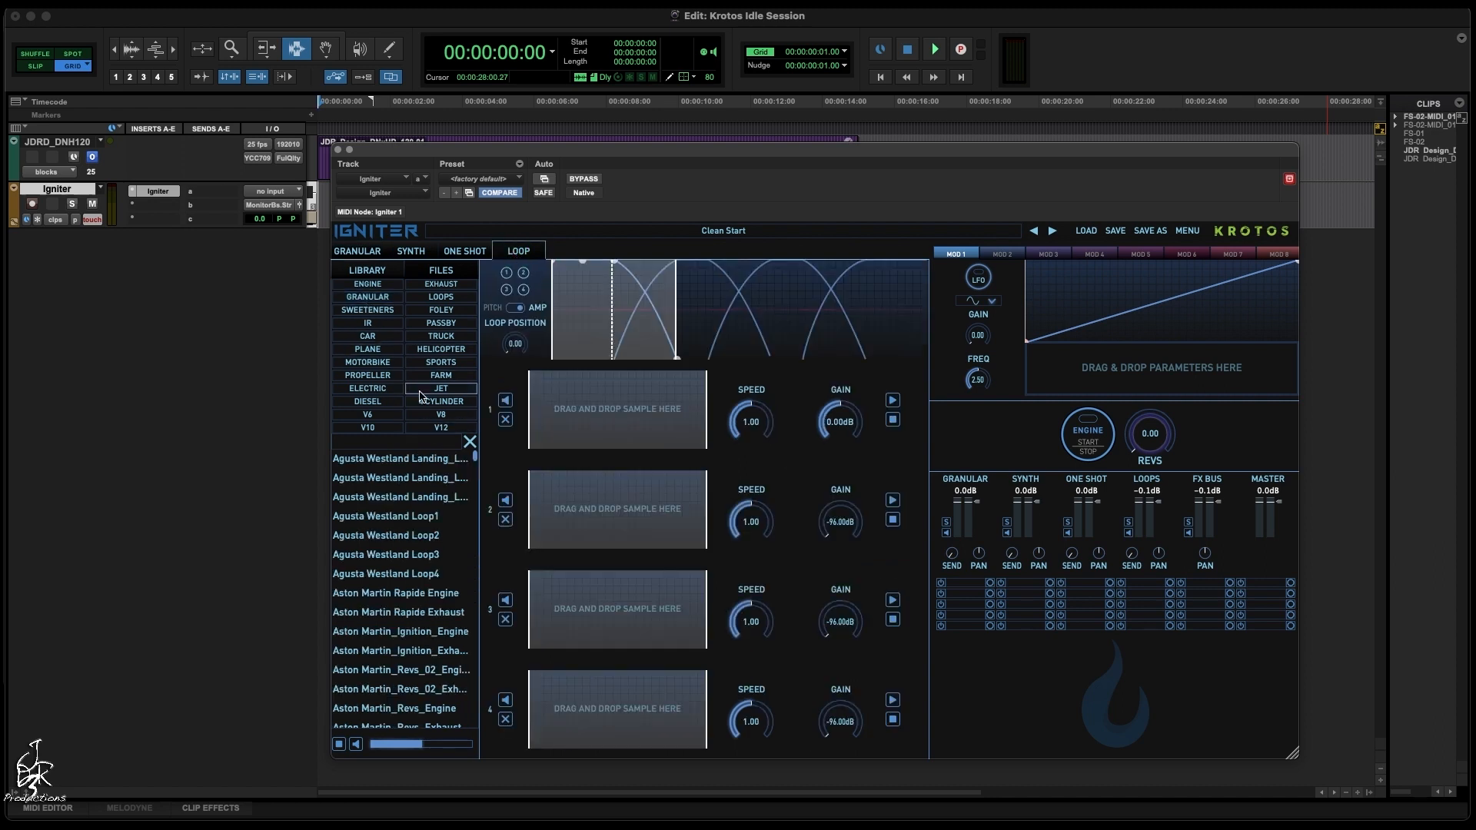
left_click(403, 445)
type("idle")
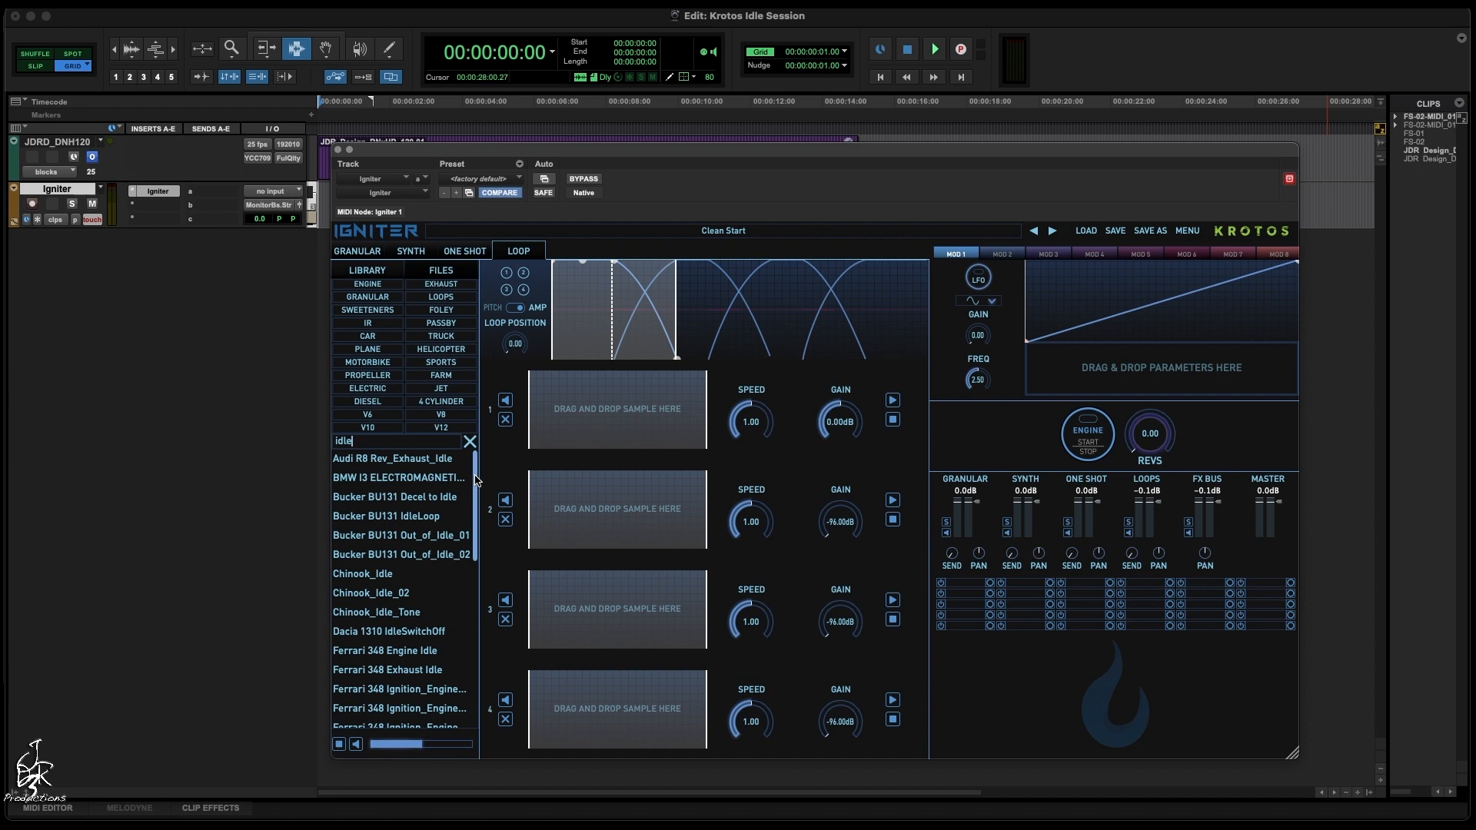
Step: Load the Honda Civic_Approach_Idle_Away_2 sample from the idle results into loop slot 1
left_click_drag(475, 480, 477, 534)
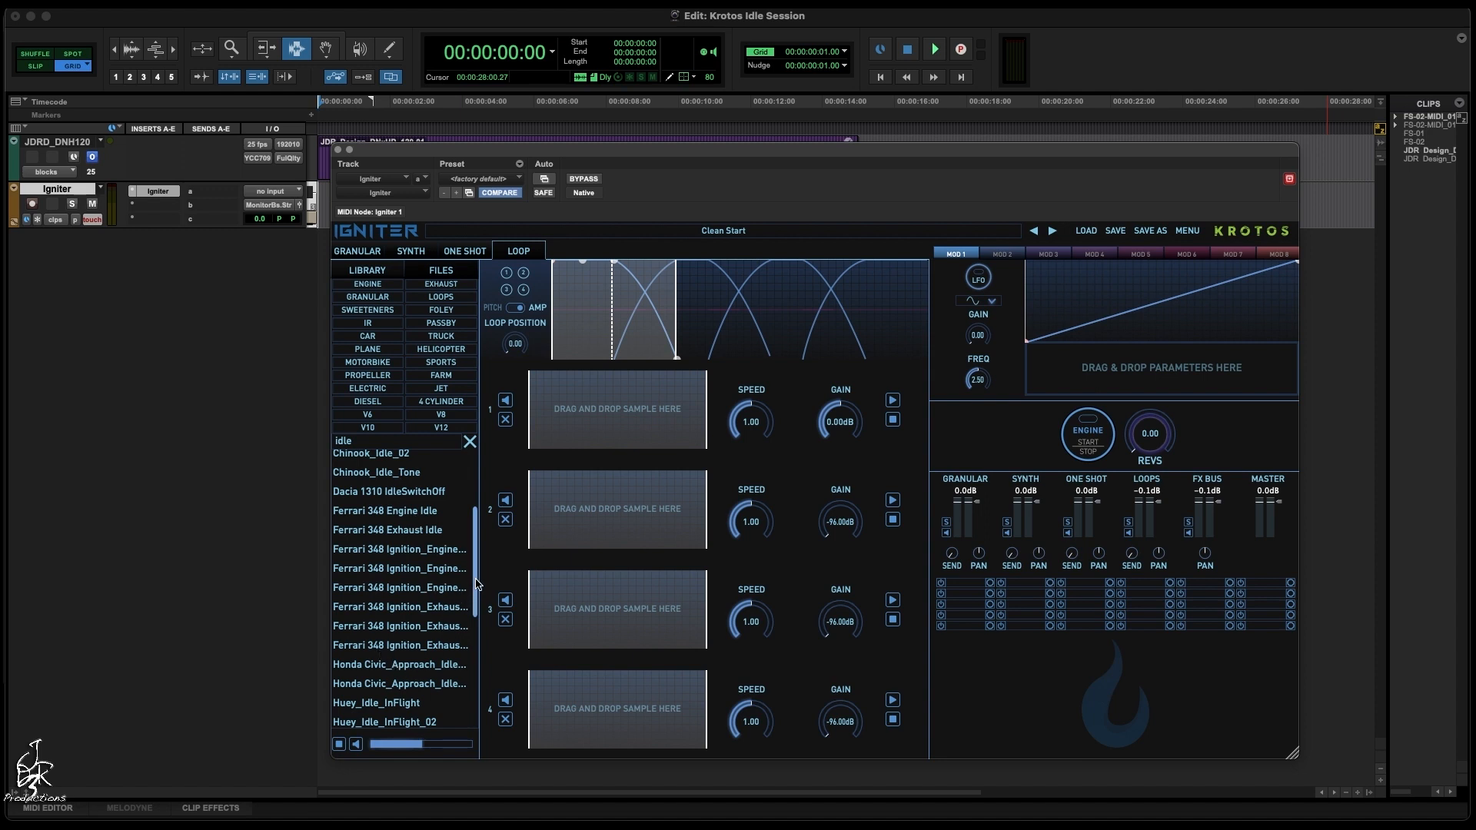
scroll(477, 584, "down", 2)
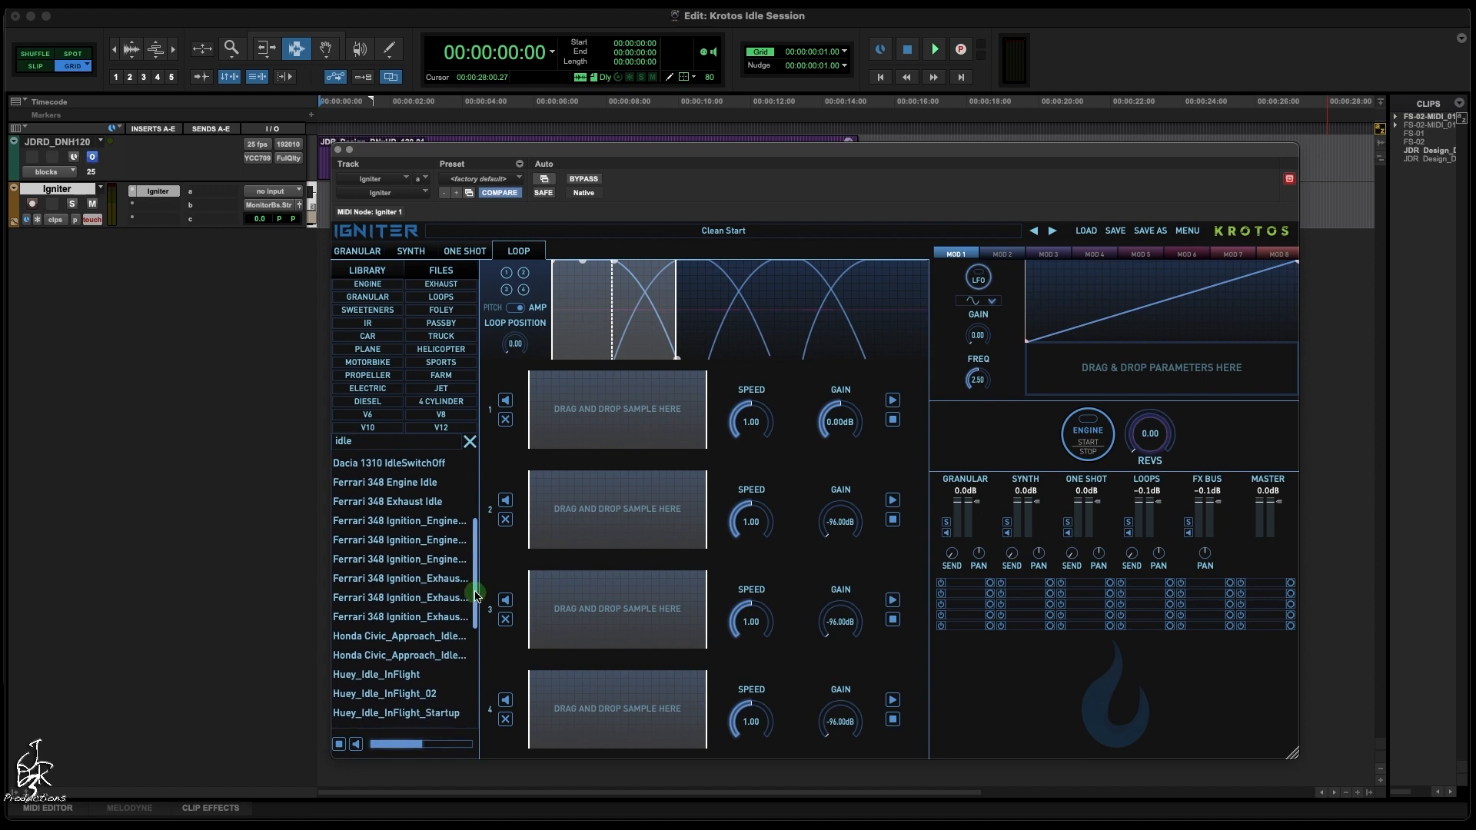
left_click(374, 649)
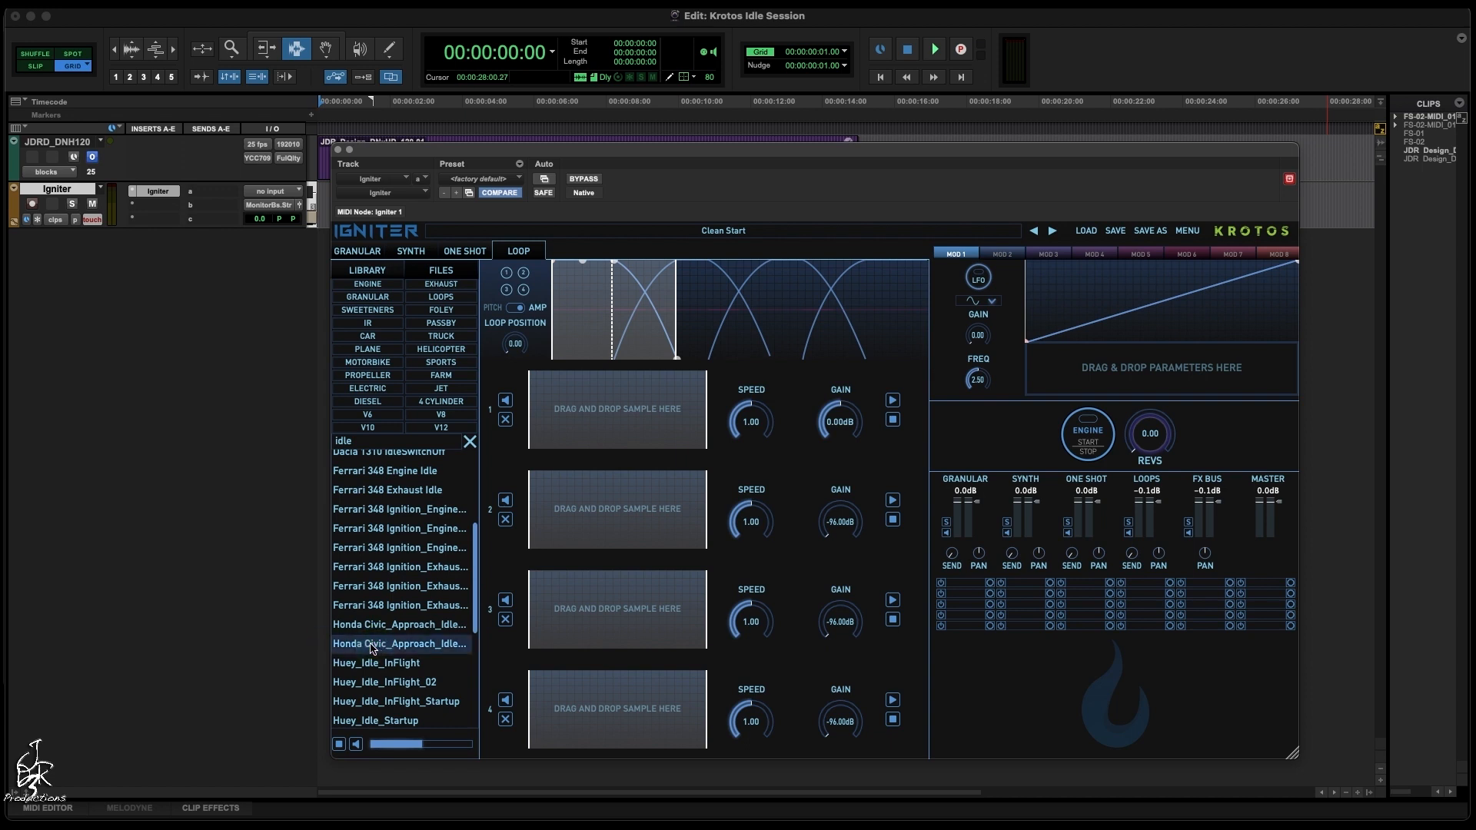
mouse_move(371, 648)
left_mouse_down()
mouse_move(552, 498)
mouse_move(617, 410)
mouse_move(602, 413)
mouse_move(628, 416)
left_mouse_up()
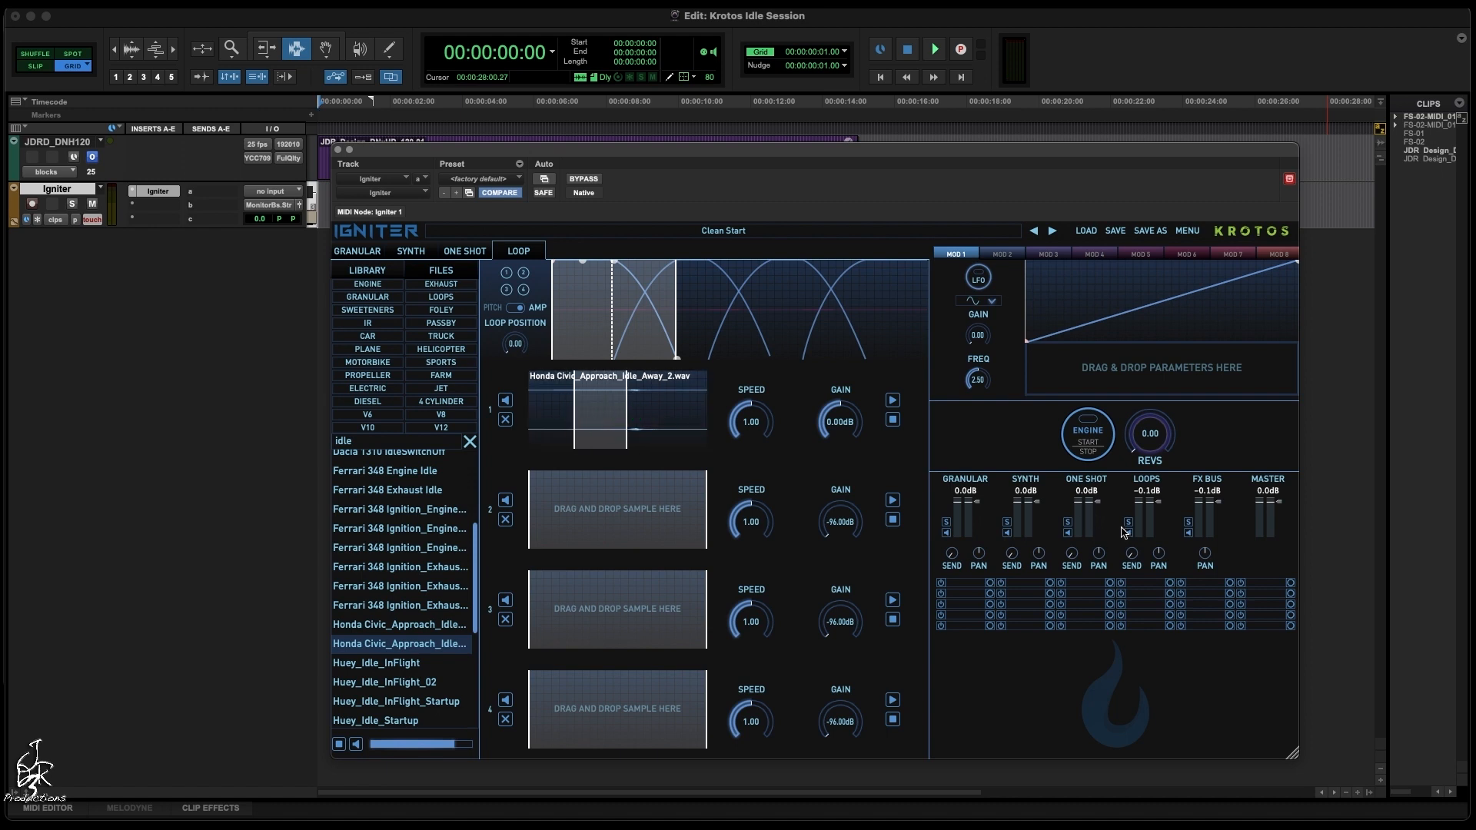
Step: Balance the running idle by setting loop 1's speed to 0.90, the Loops level to -0.5 dB and the Granular level to -16.1 dB
left_click(1127, 522)
left_click(1103, 440)
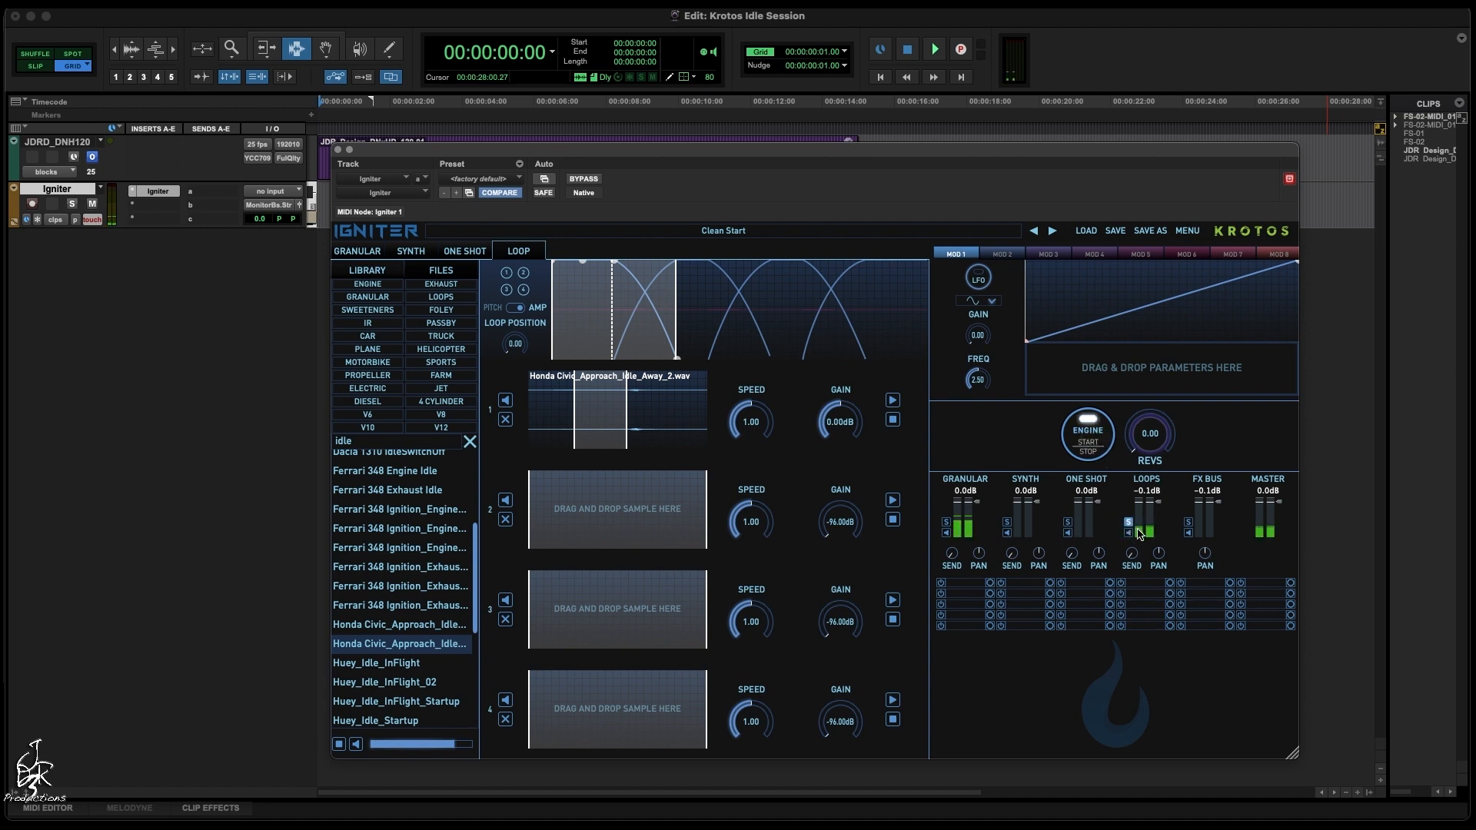
left_click_drag(1160, 502, 1161, 506)
left_click_drag(757, 417, 757, 420)
left_click_drag(977, 504, 979, 513)
left_click_drag(979, 514, 980, 516)
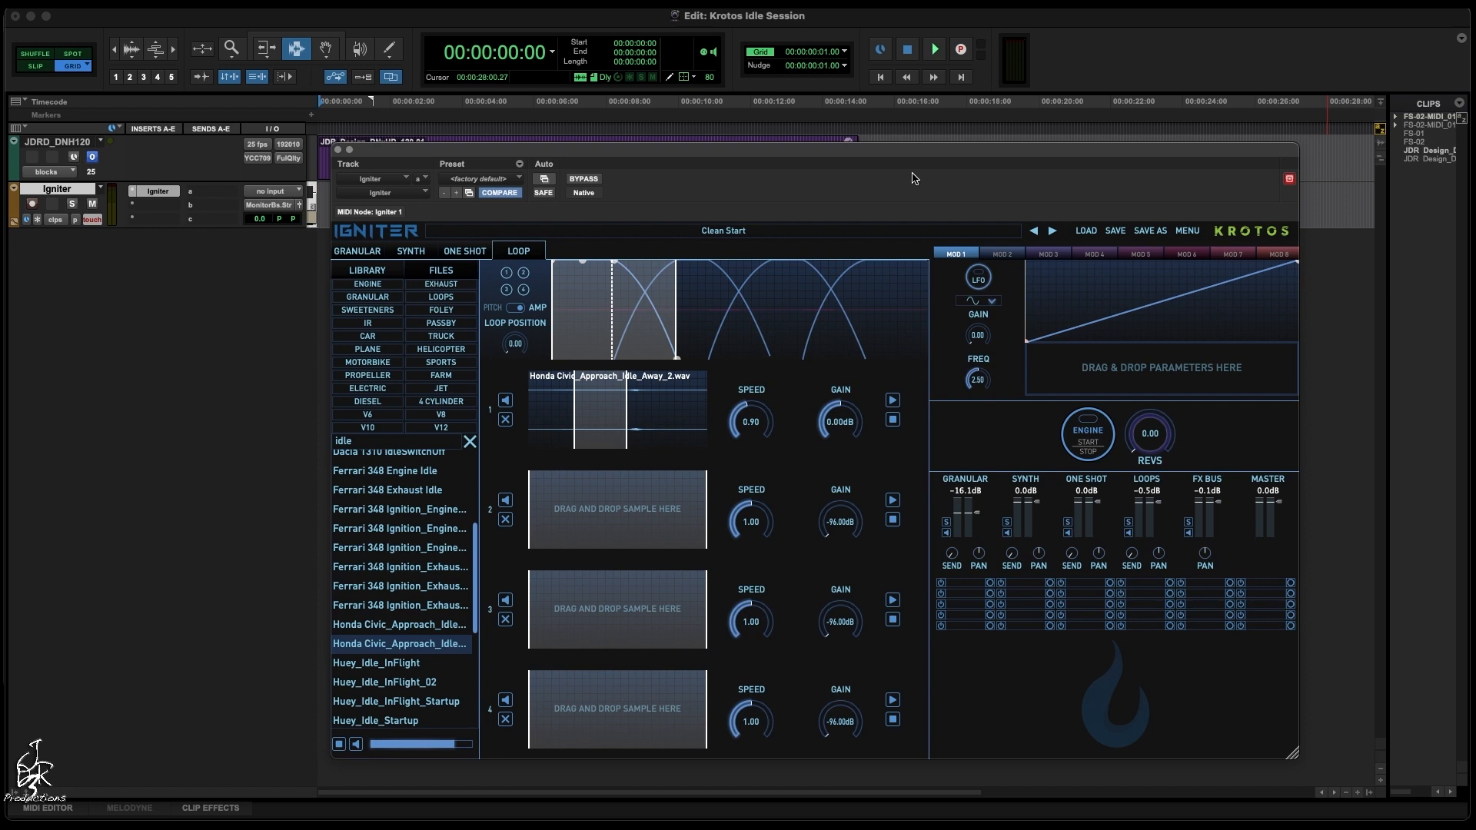
Step: With the engine running, insert an EQ in the Master channel's first effect slot and make its first band a low-pass
left_click(1088, 440)
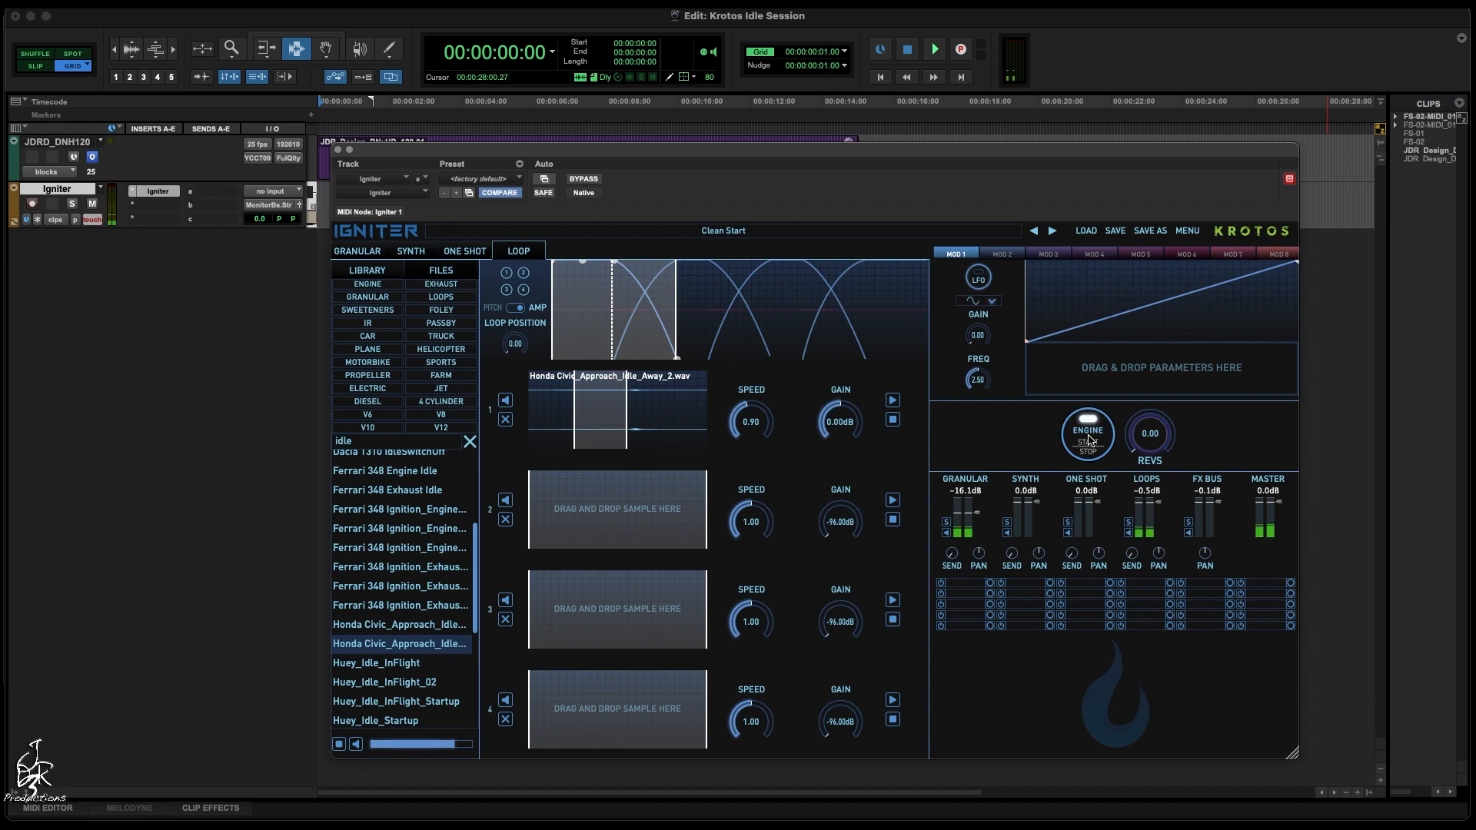
left_click(1264, 585)
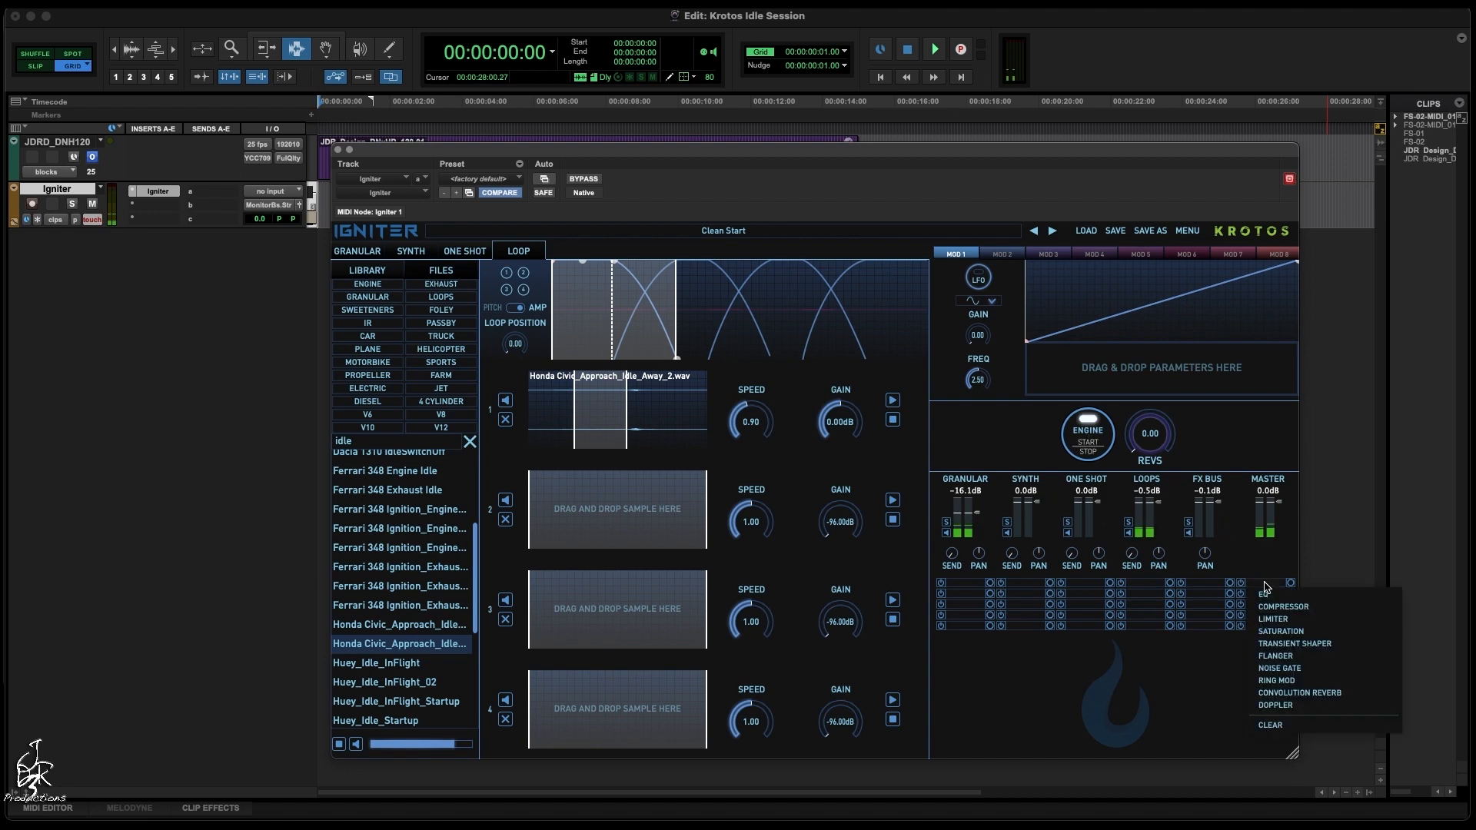
left_click(1264, 594)
left_click(977, 658)
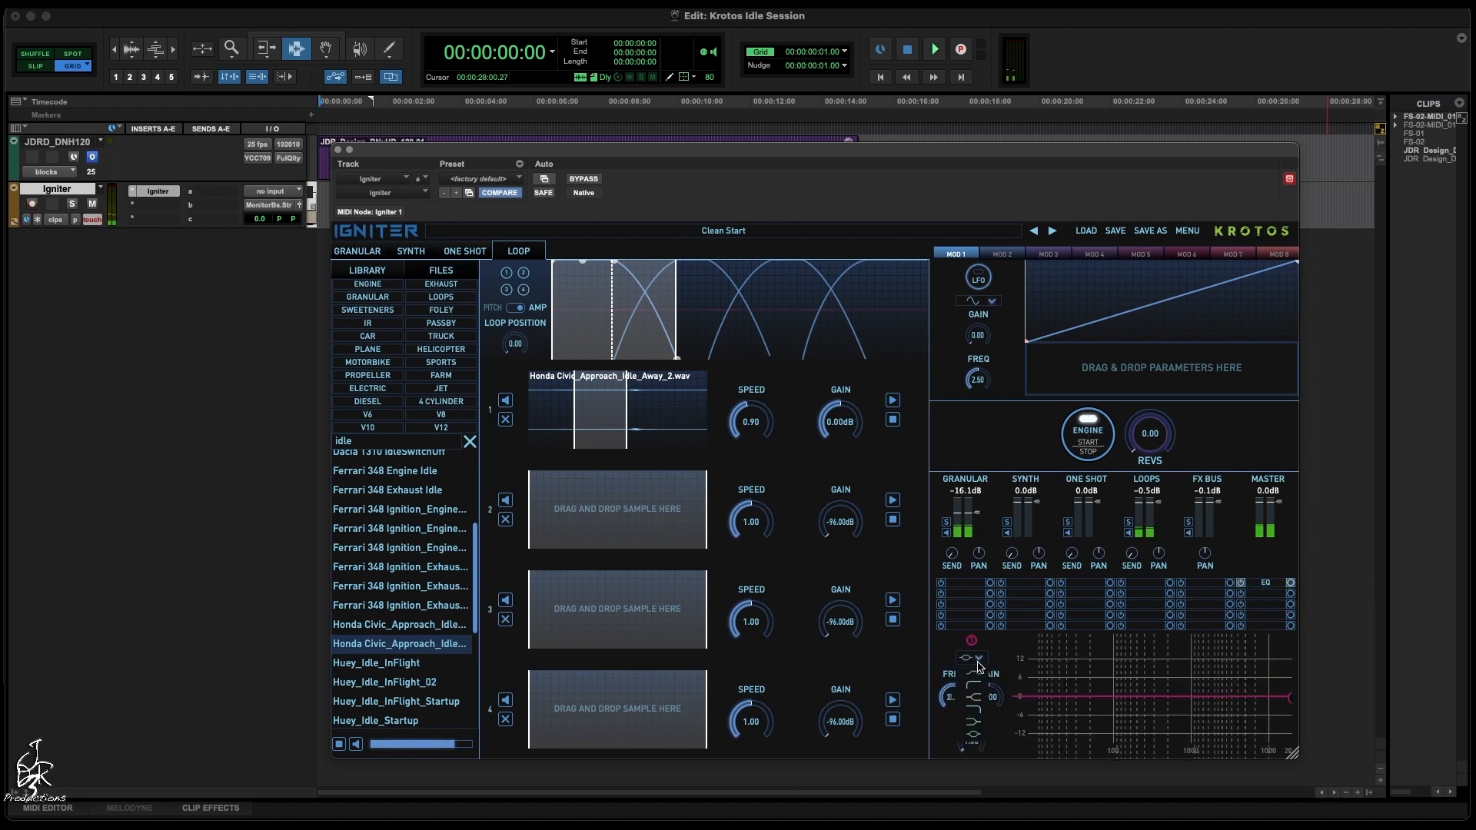
left_click(977, 708)
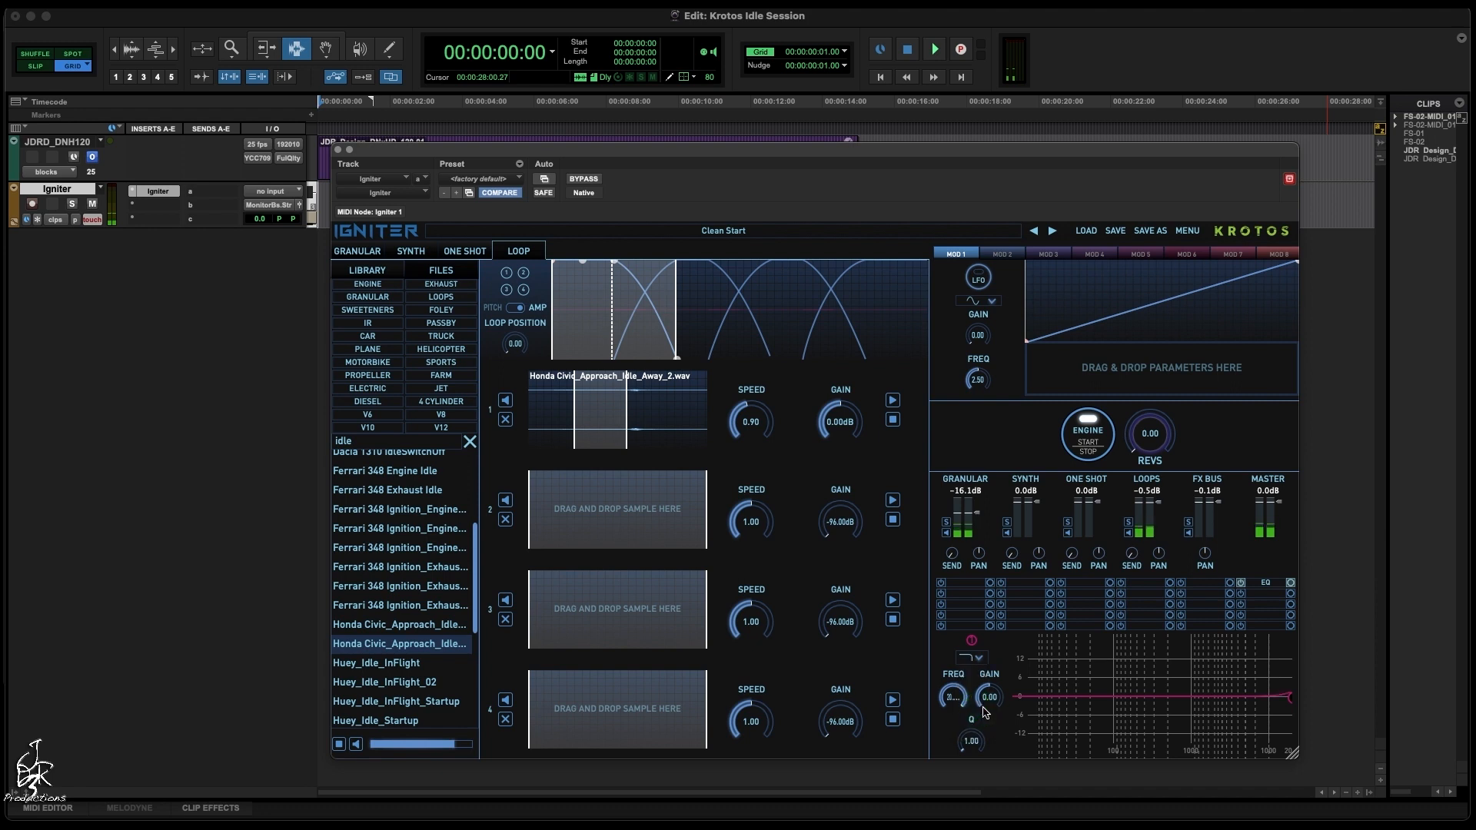
Step: Roll off the highs with the Master EQ's low-pass band and add a second band cutting just below it, then stop the engine
left_click_drag(1289, 701, 1162, 715)
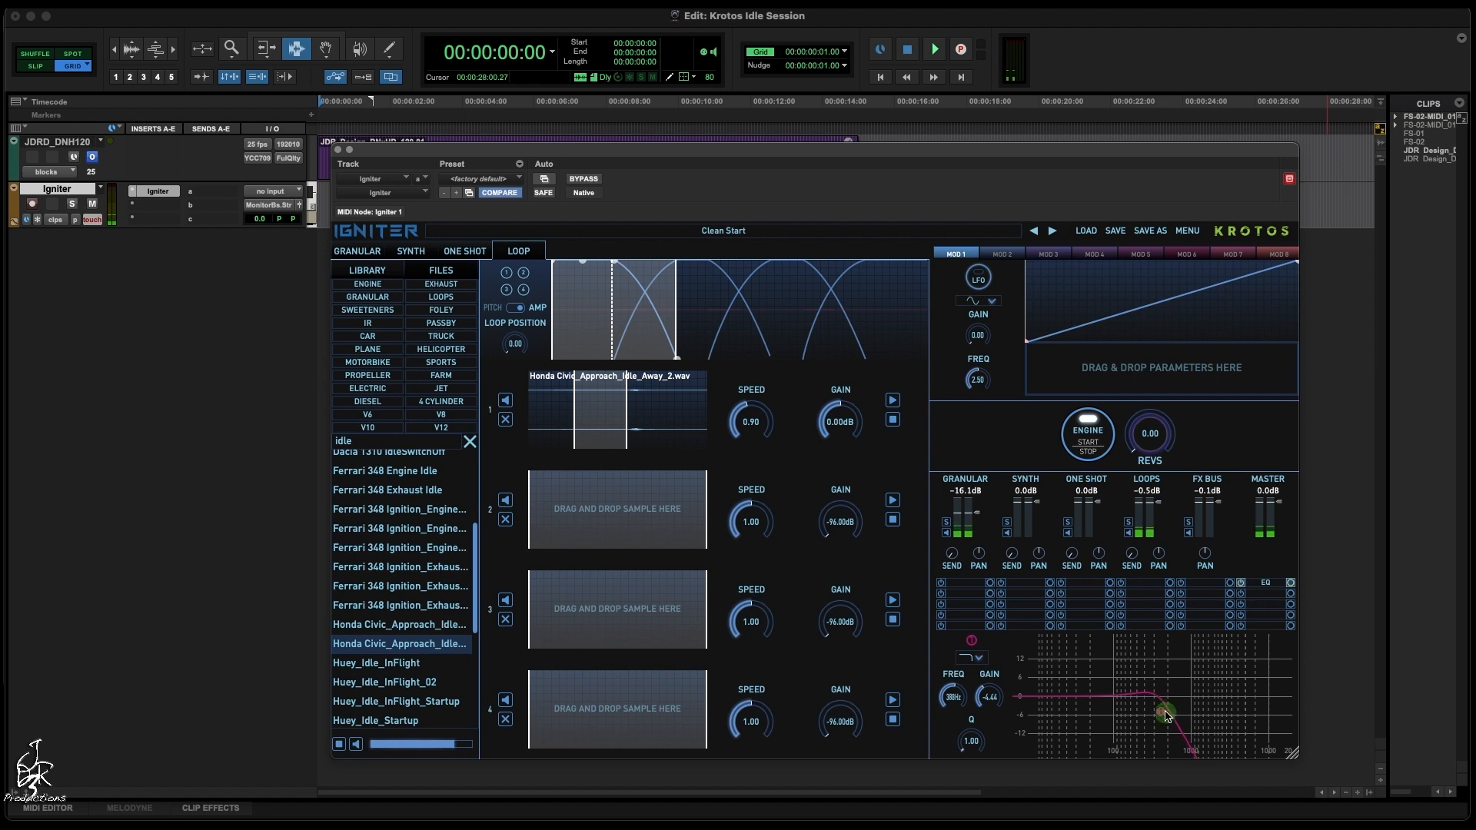
double_click(1088, 697)
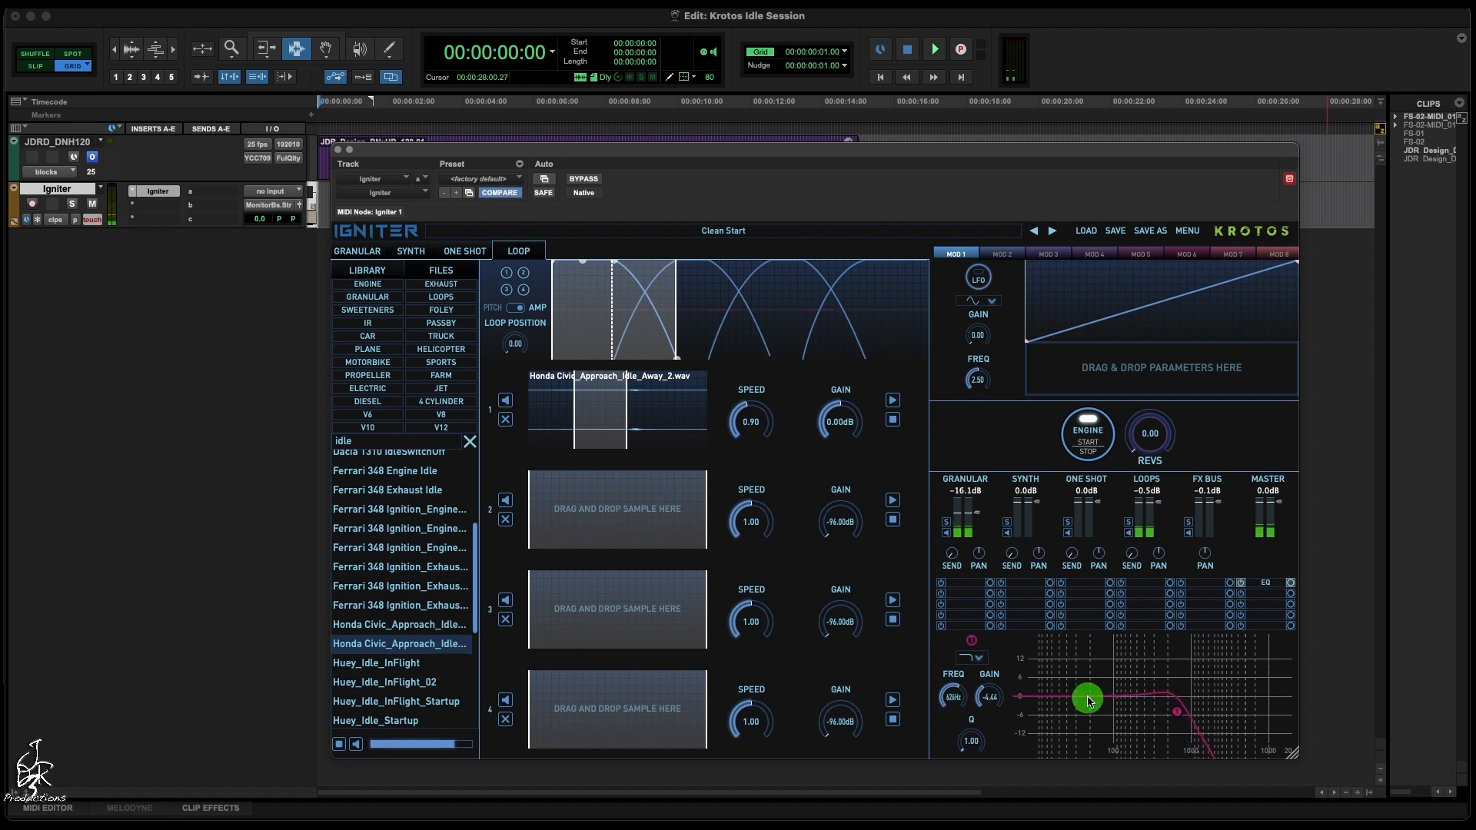
left_click_drag(1089, 698, 1182, 710)
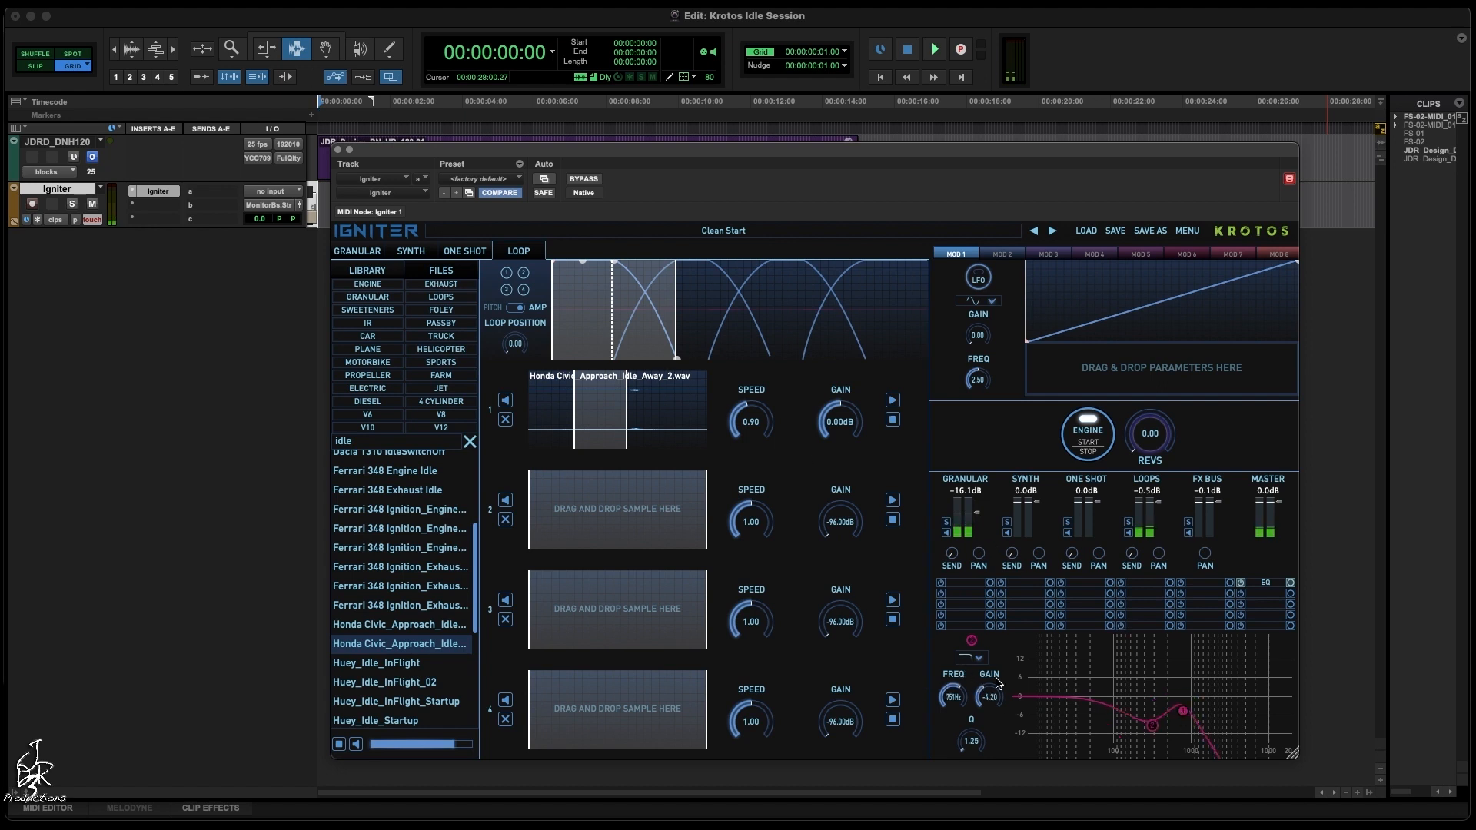
left_click(1097, 448)
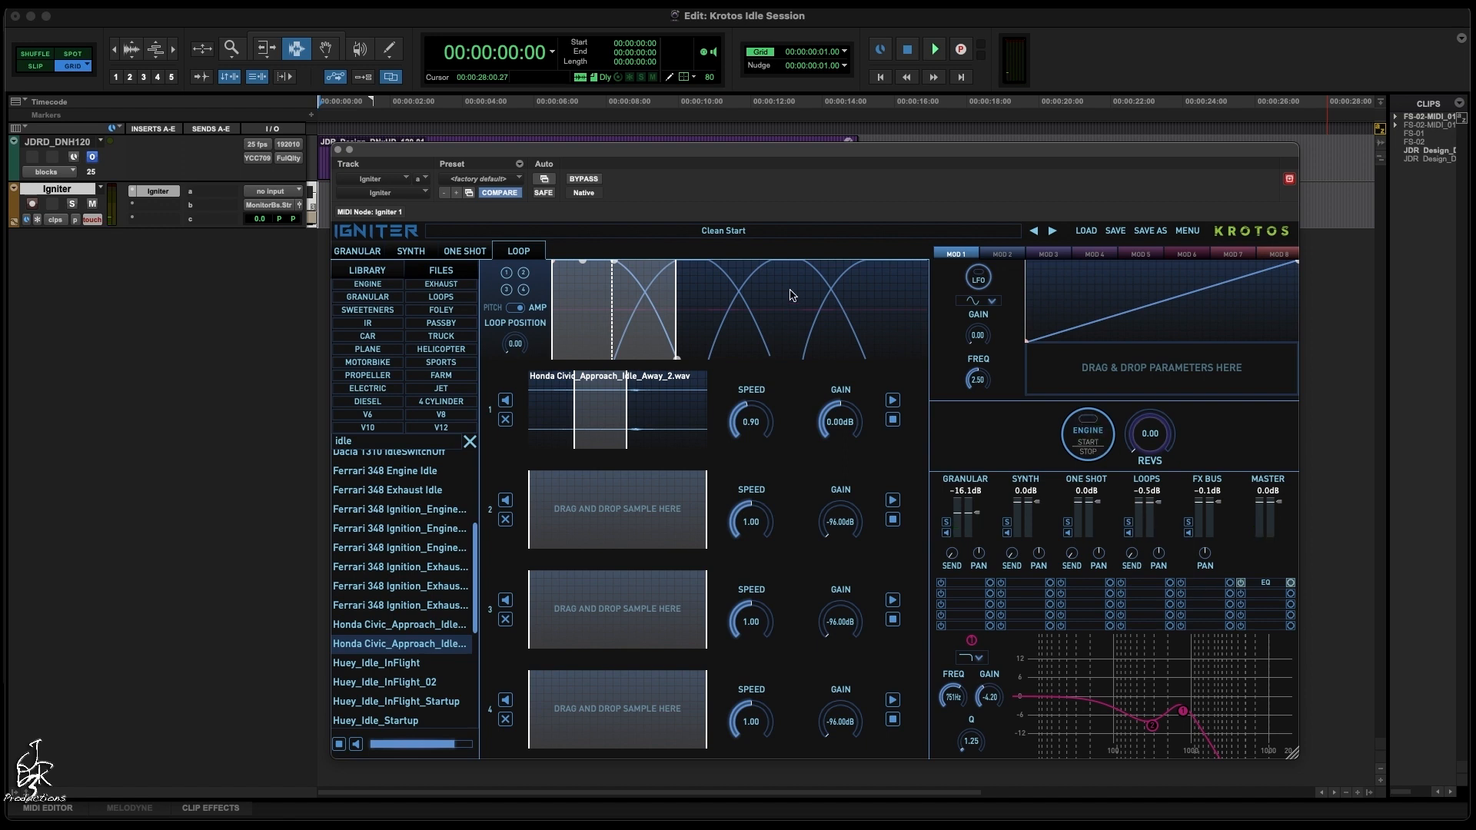
Step: Show the Igniter track's RackFX6EQfreq1 automation lane instead of its clips
left_click(55, 220)
mouse_move(115, 444)
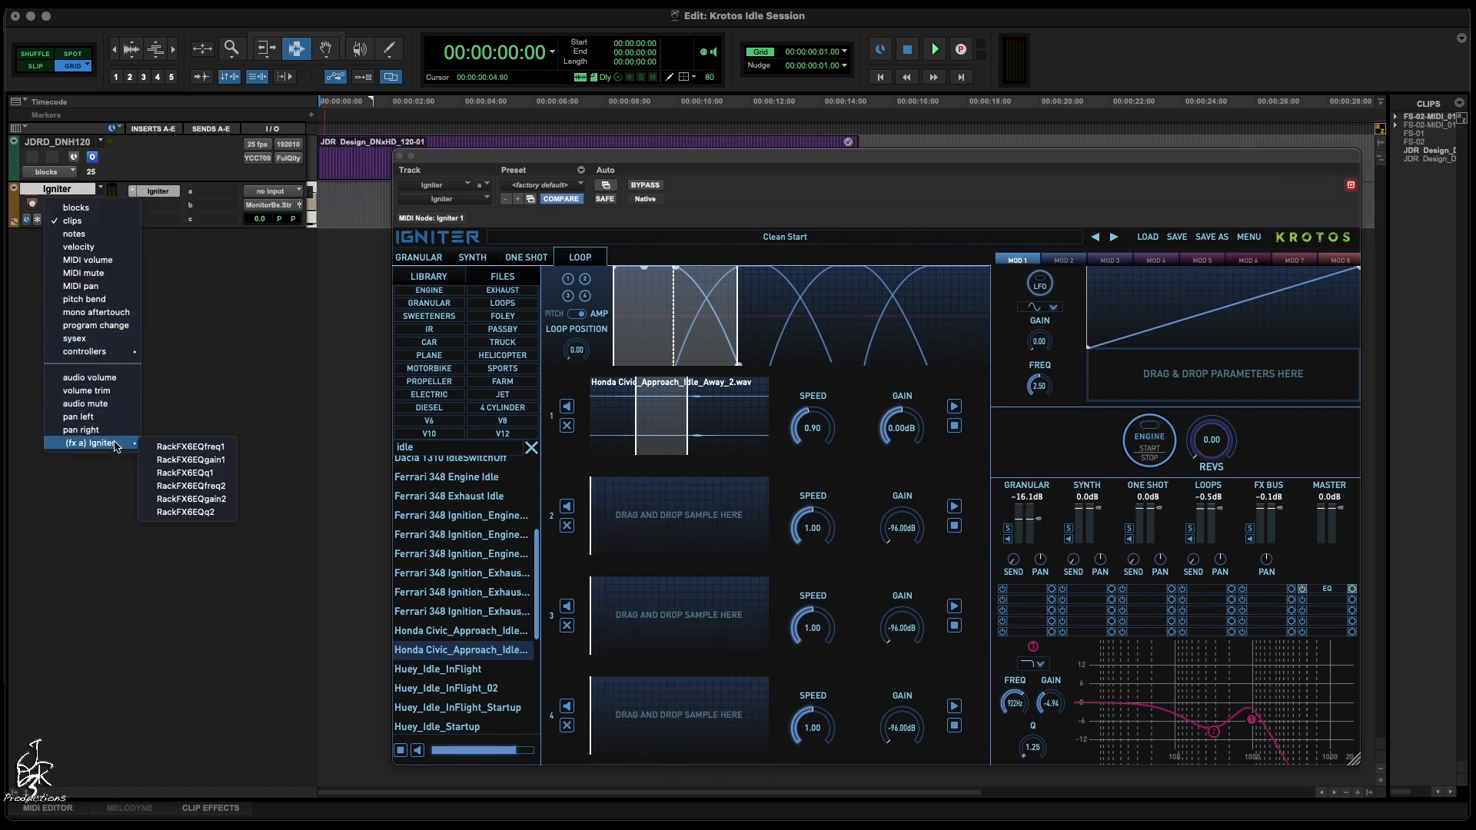
left_click(211, 452)
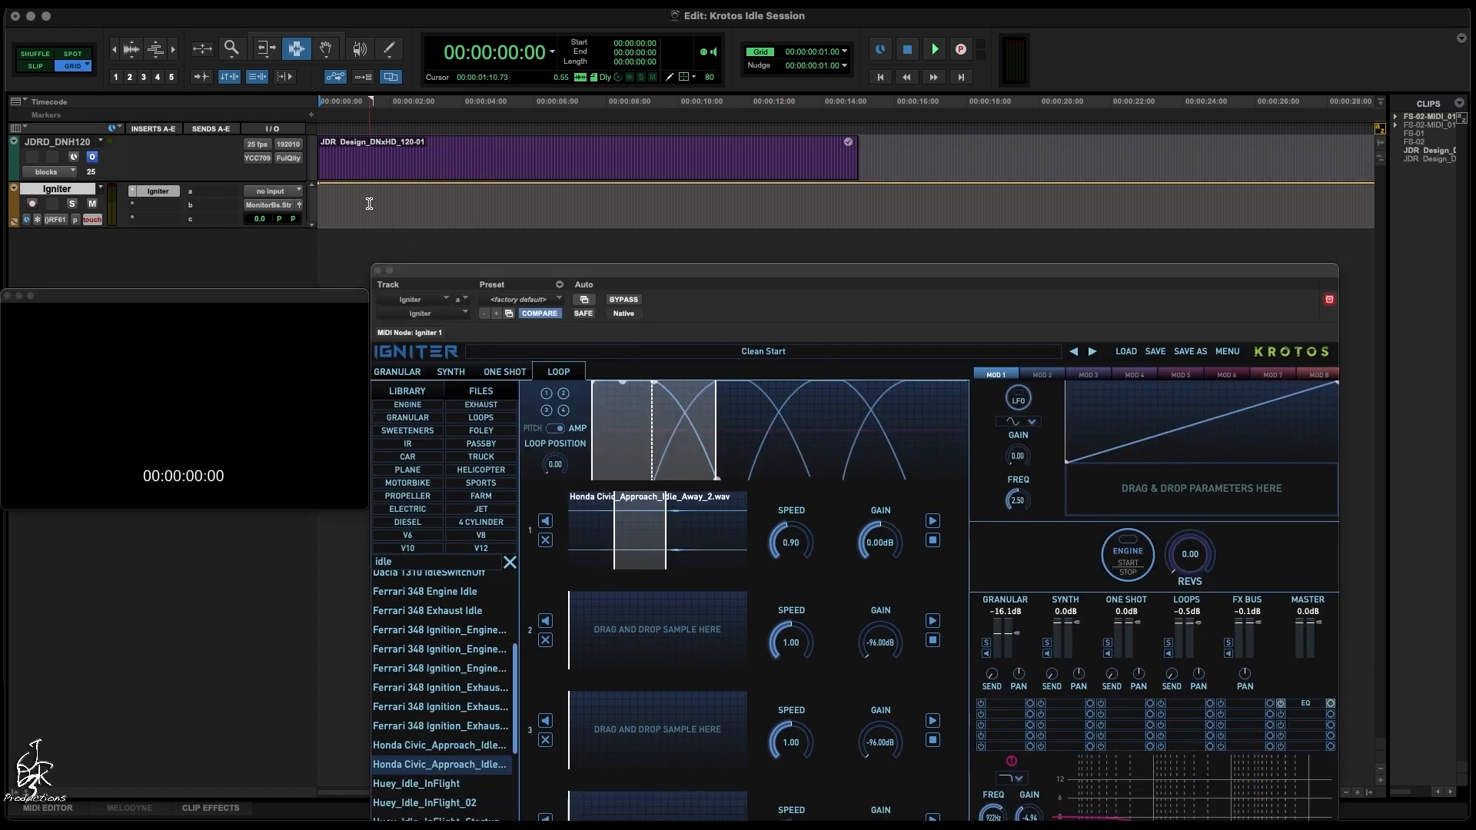
Step: Lower the Igniter track's EQ frequency automation over two sections, about 3.5 to 6 seconds and 00:00:09:00 to 00:00:12:10, with the engine running
left_click(372, 203)
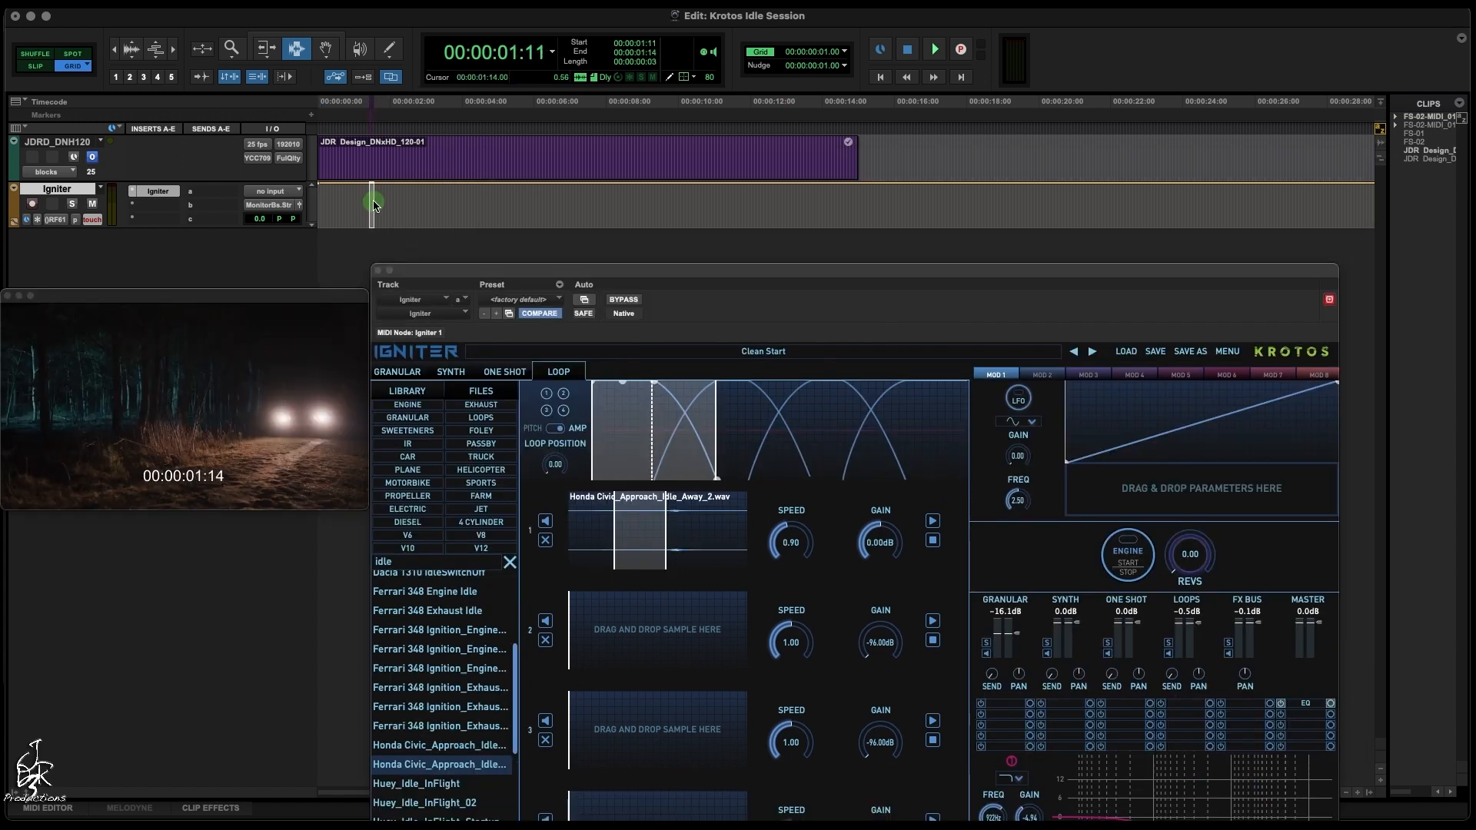
left_click_drag(386, 204, 746, 212)
key("F7")
left_click(642, 204)
key("F6")
left_click(1116, 552)
key("F7")
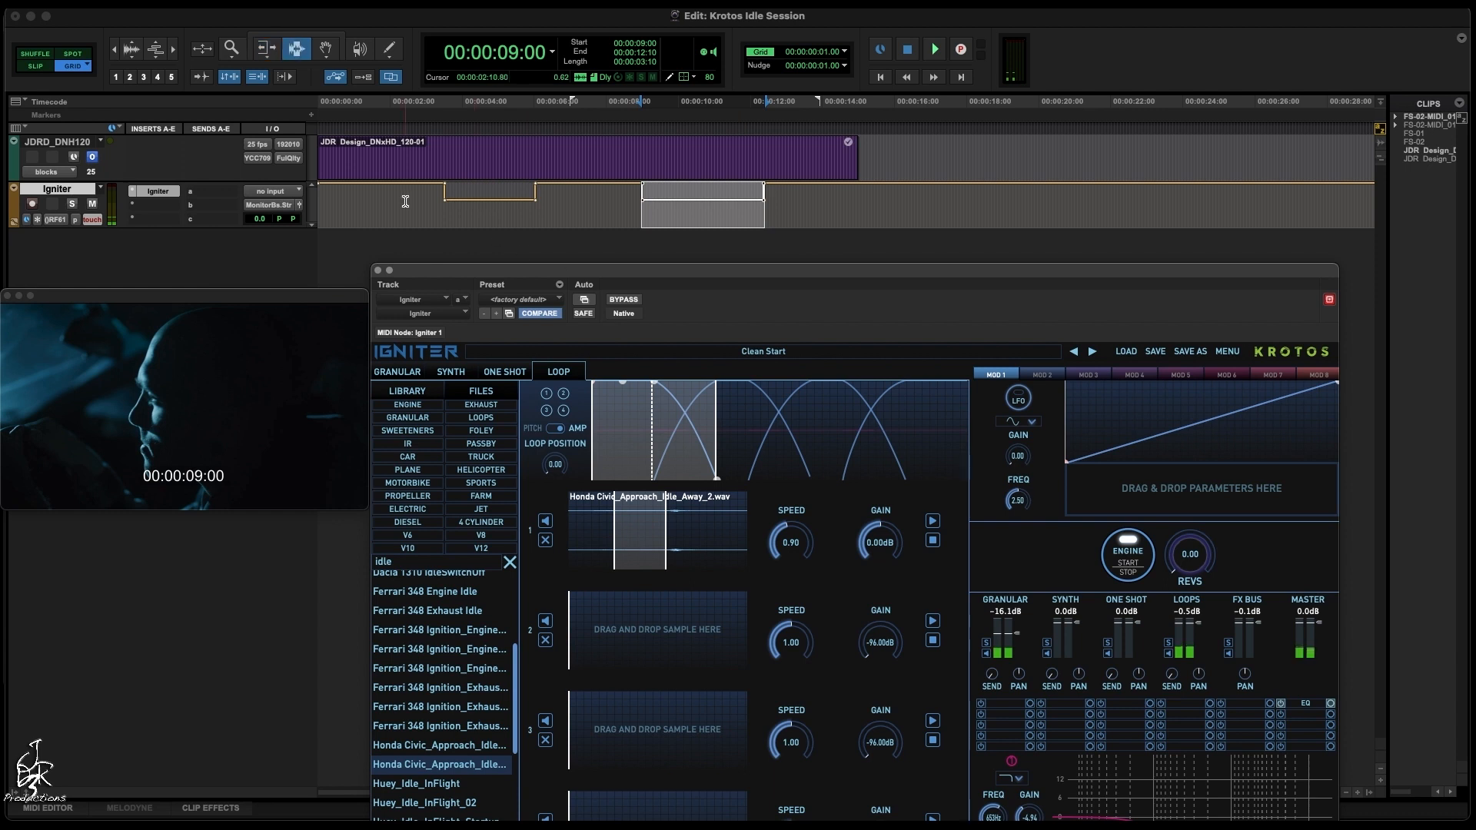
Step: Play the session from 00:00:02:10 to about 12 seconds to check the Igniter track's EQ automation against the picture
left_click(405, 201)
key("space")
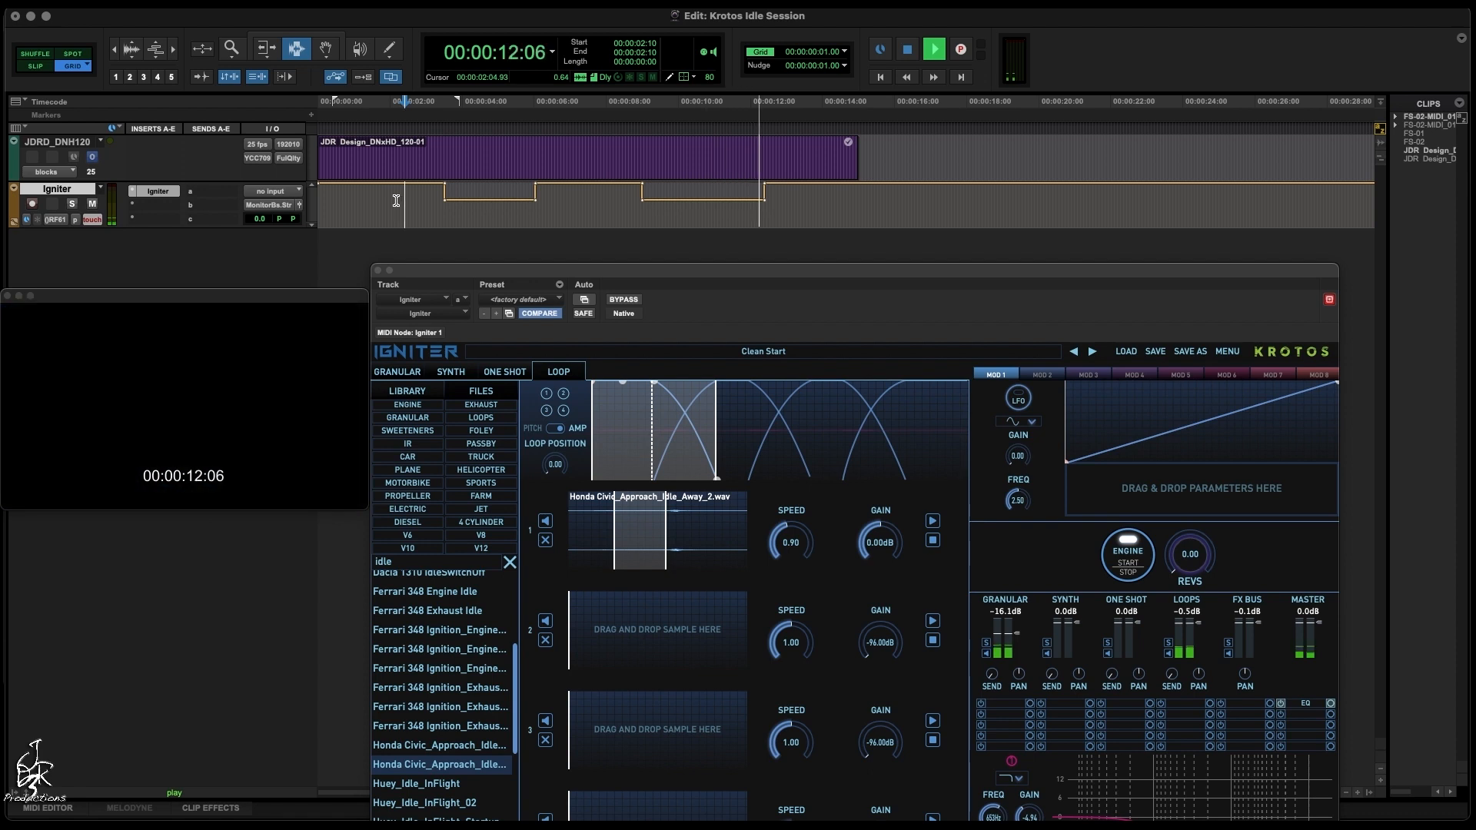
key("space")
Step: Show the Igniter track's volume automation and draw a fade-in over the first 12 frames and a drop to silence at about 00:00:12:06
left_click(265, 220, "ctrl+super")
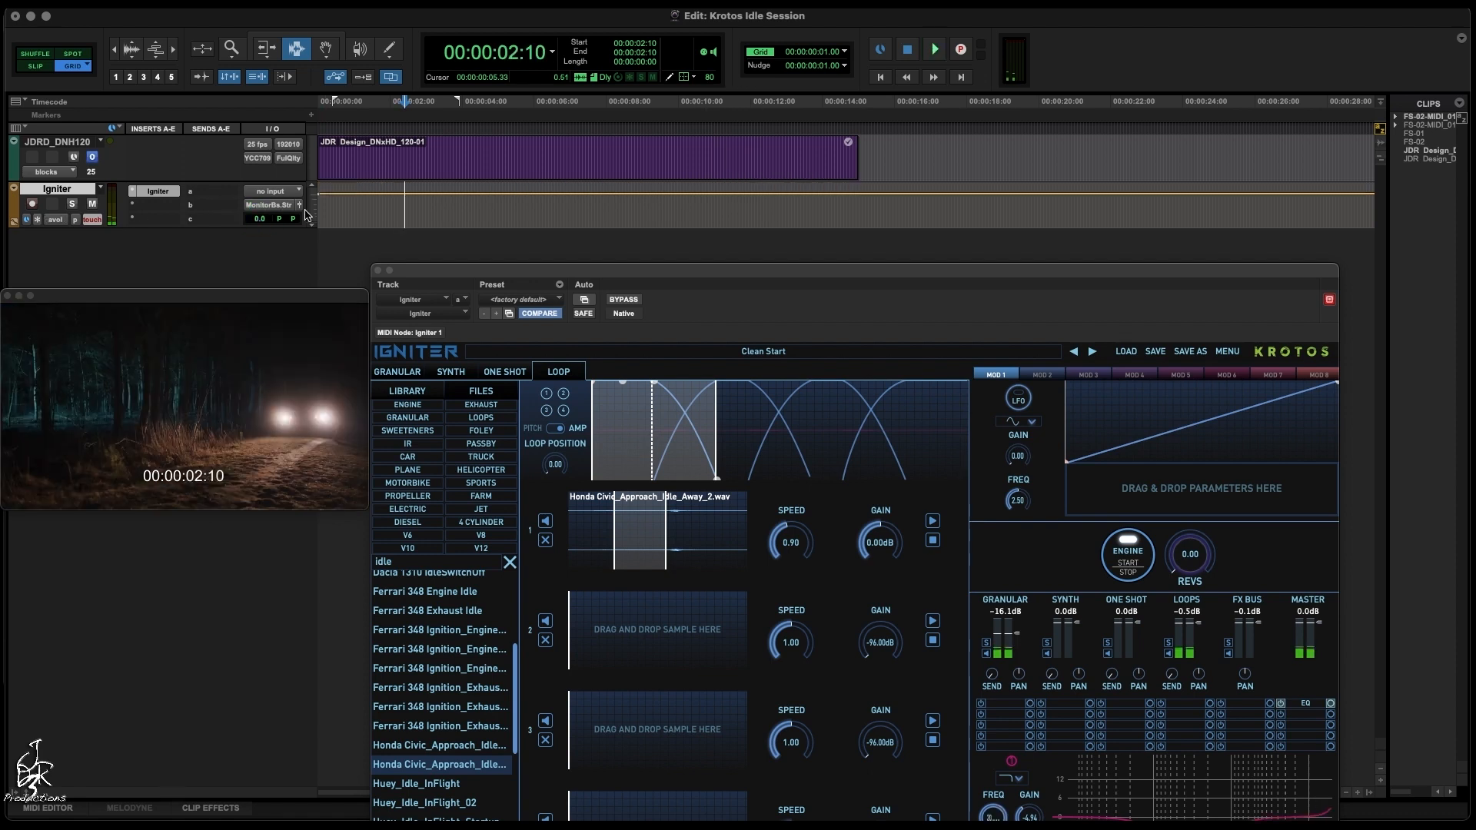
left_click_drag(352, 203, 335, 203)
left_click(335, 203)
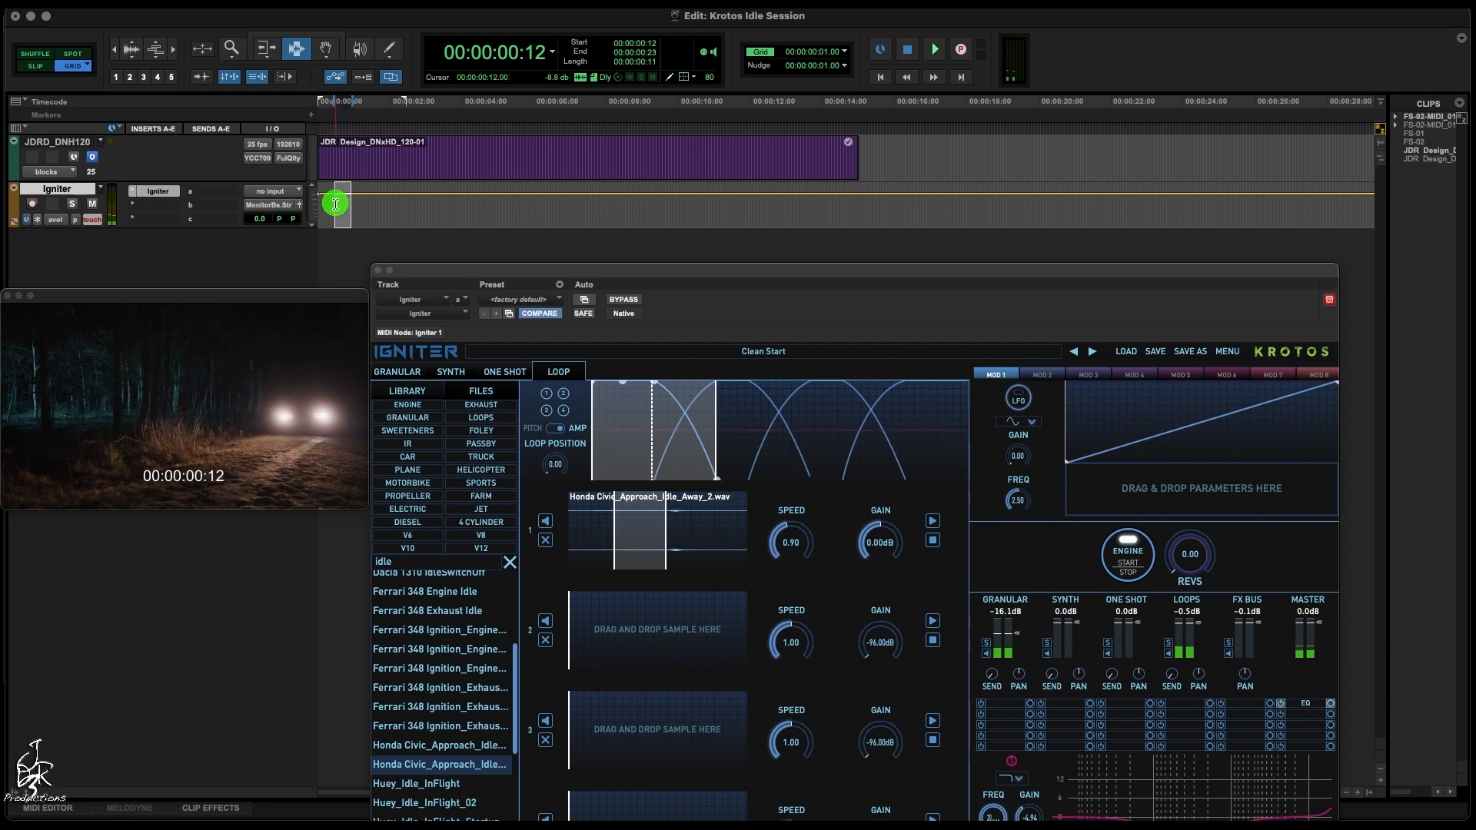
key("d")
left_click_drag(657, 202, 723, 228)
left_click(759, 201)
left_click(759, 195, "super")
Step: Play the video from the very start to check the engine sound's volume and EQ automation
key("Return")
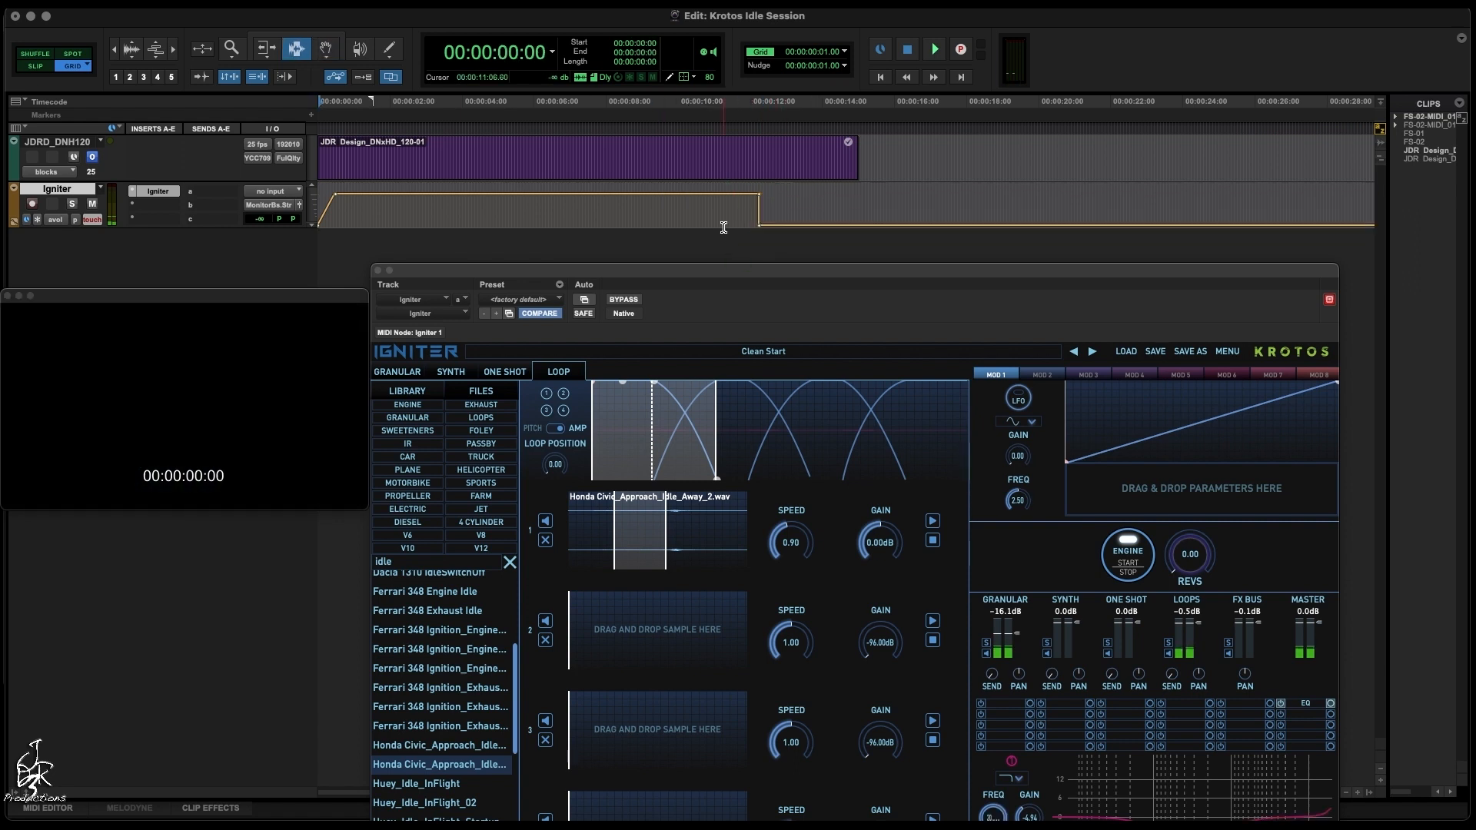
key("space")
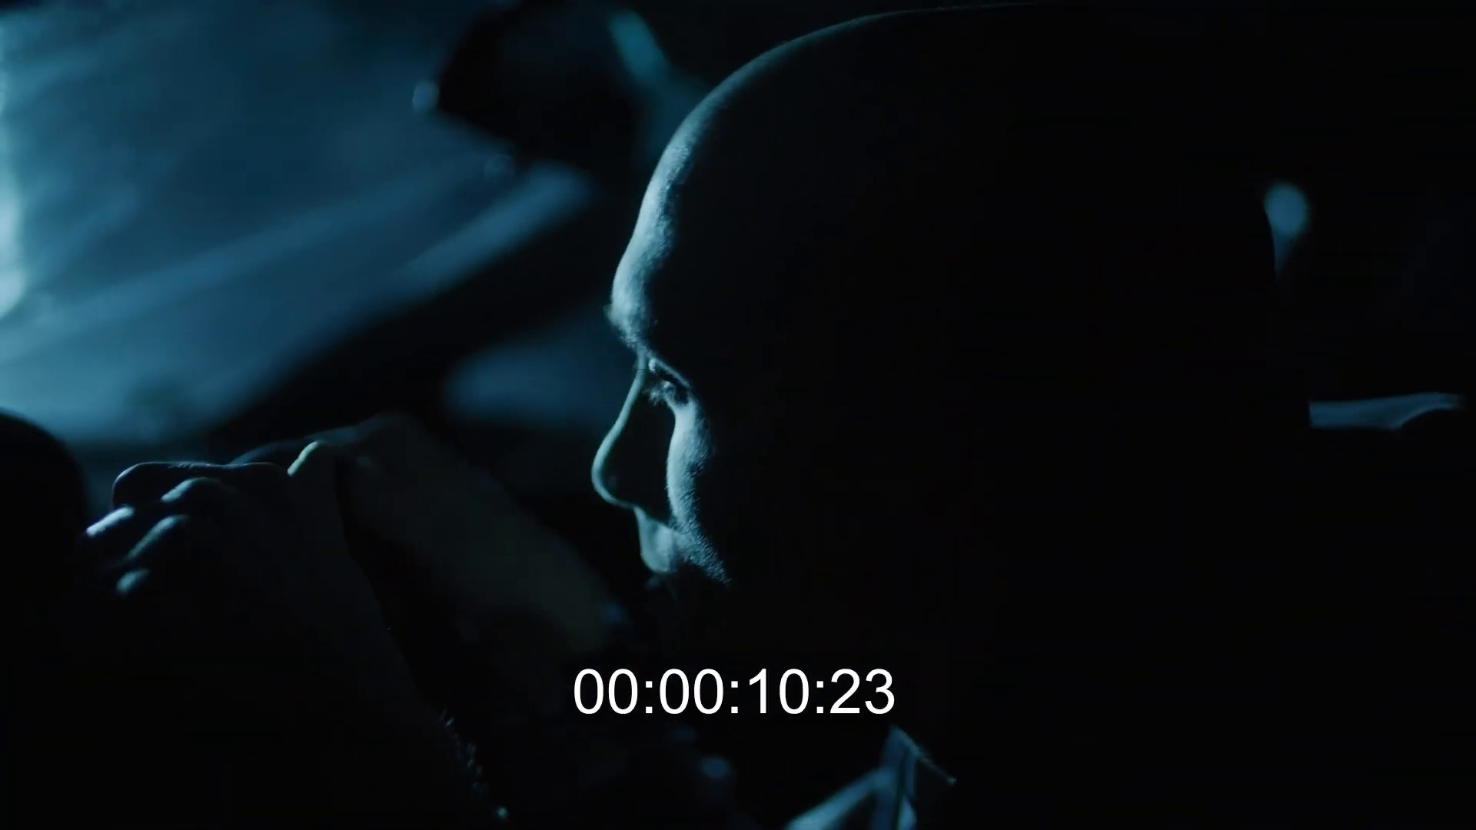
key("space")
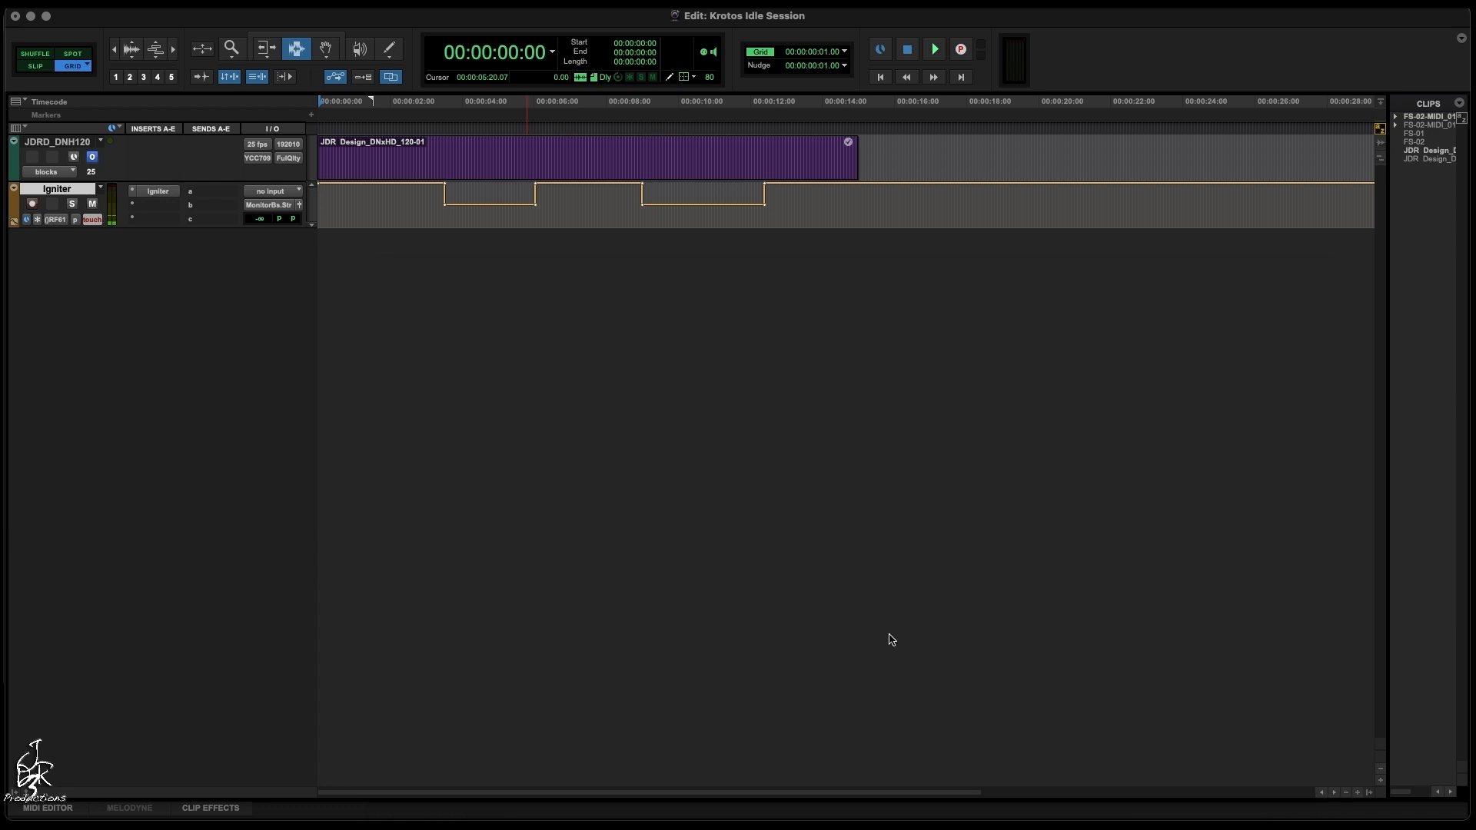
Step: Create one new stereo Instrument track named FS below the Igniter track
key("shift+super+n")
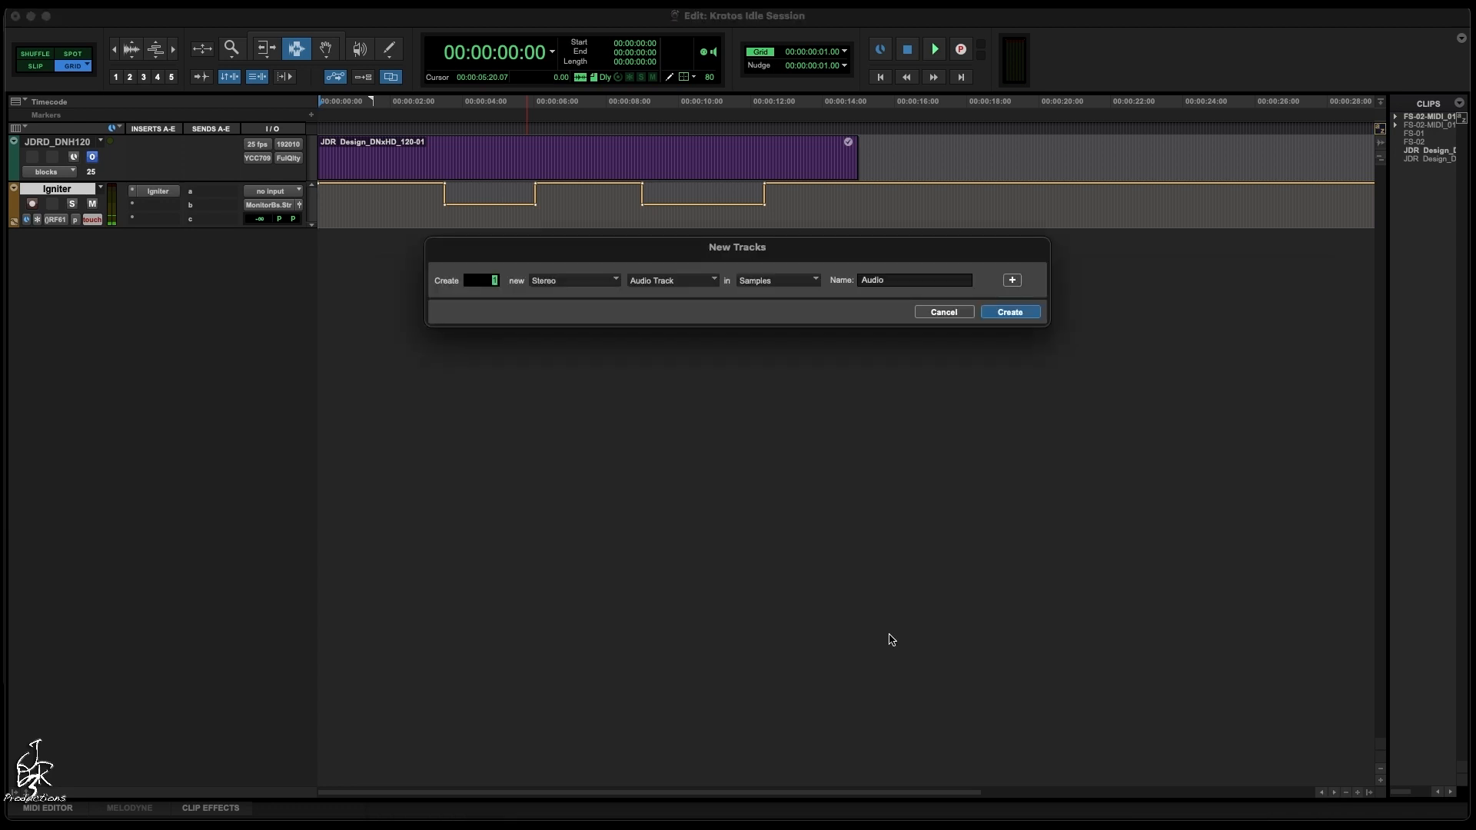
key("super+Down")
key("super+Down")
key("super+Down")
key("super+Down")
key("Return")
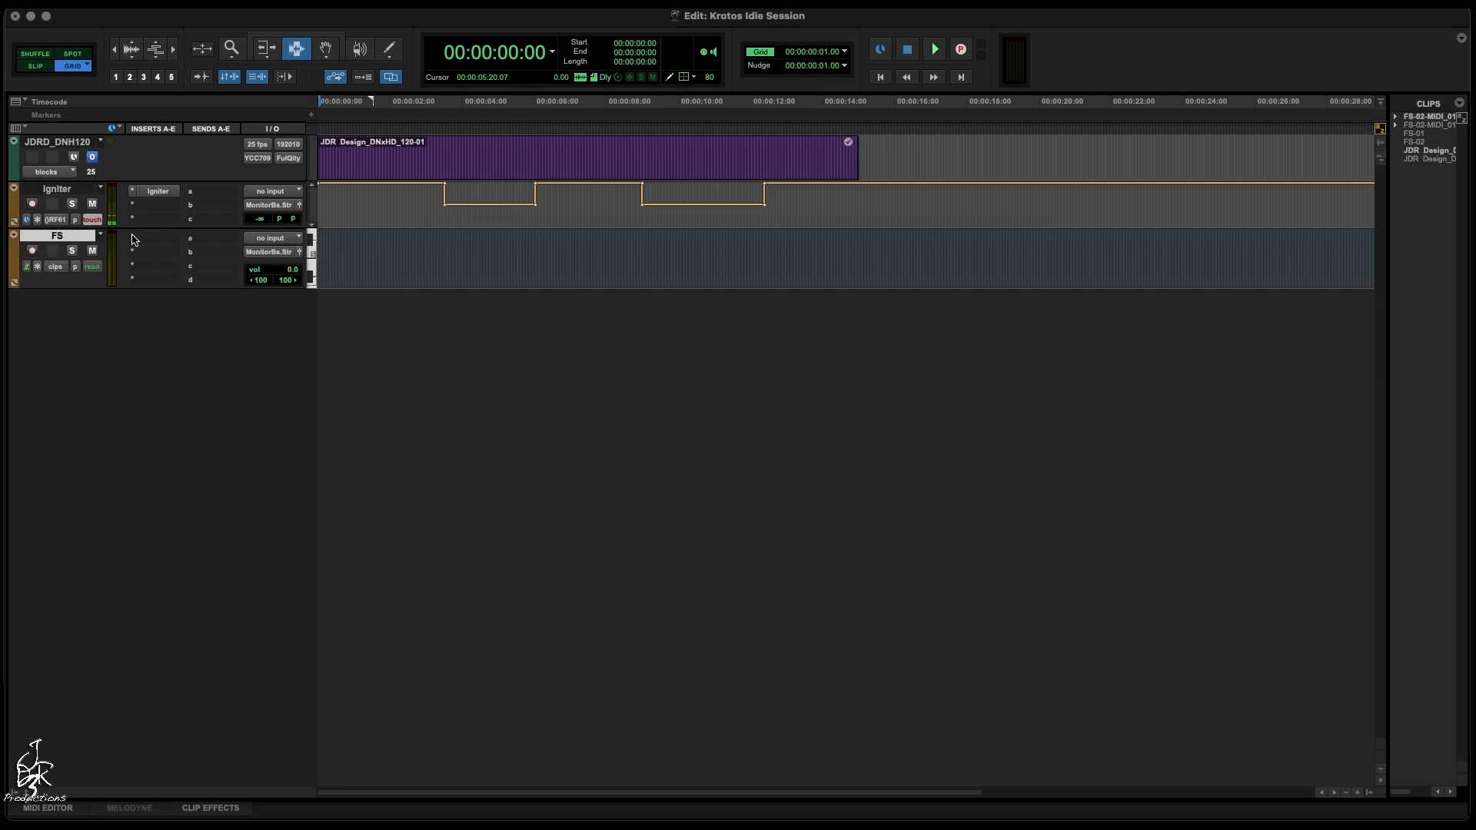
Step: Insert the Weaponiser (stereo) instrument plug-in in the FS track's first insert slot
left_click(133, 239)
mouse_move(311, 374)
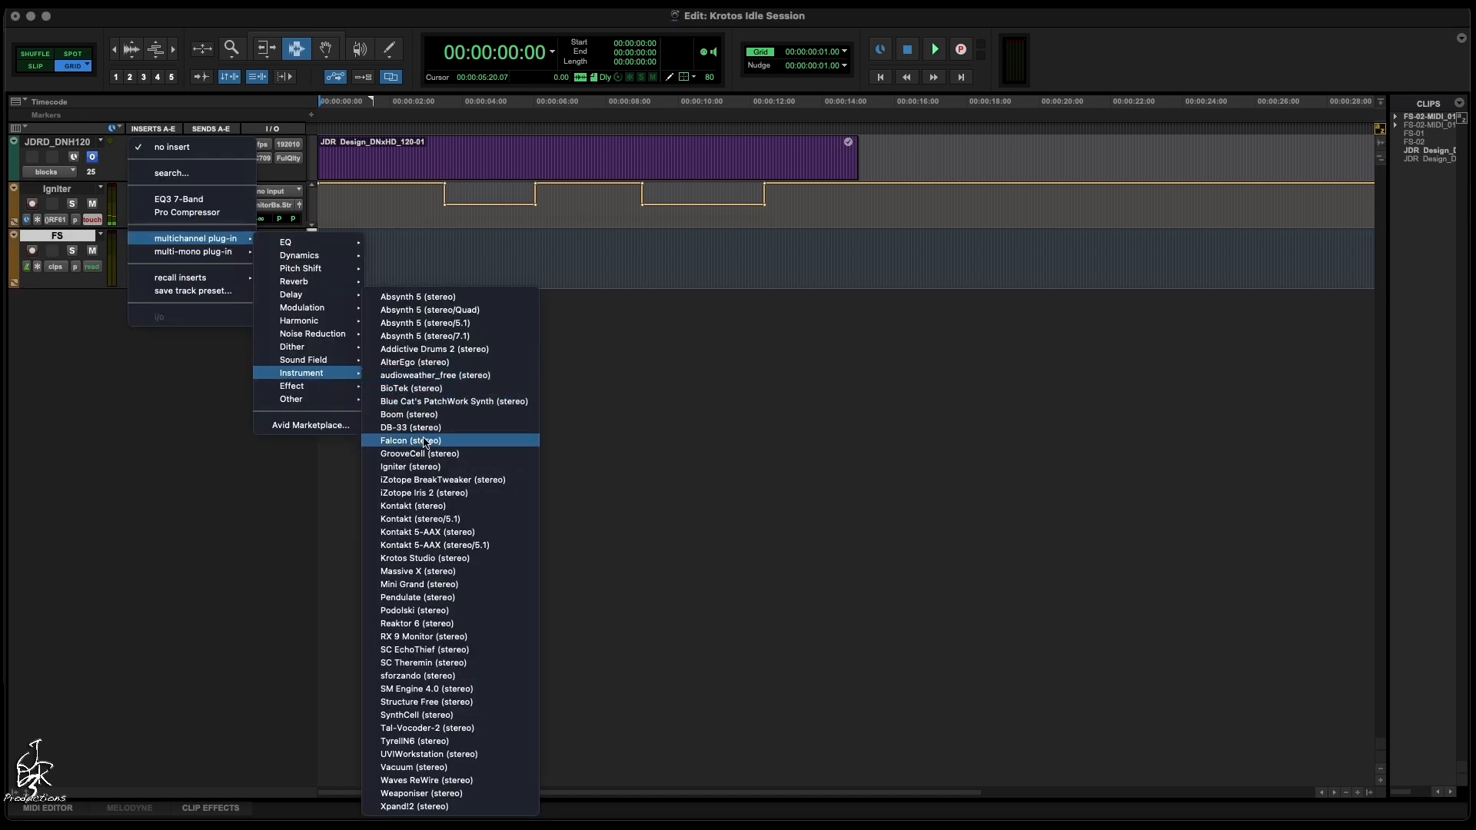
left_click(456, 794)
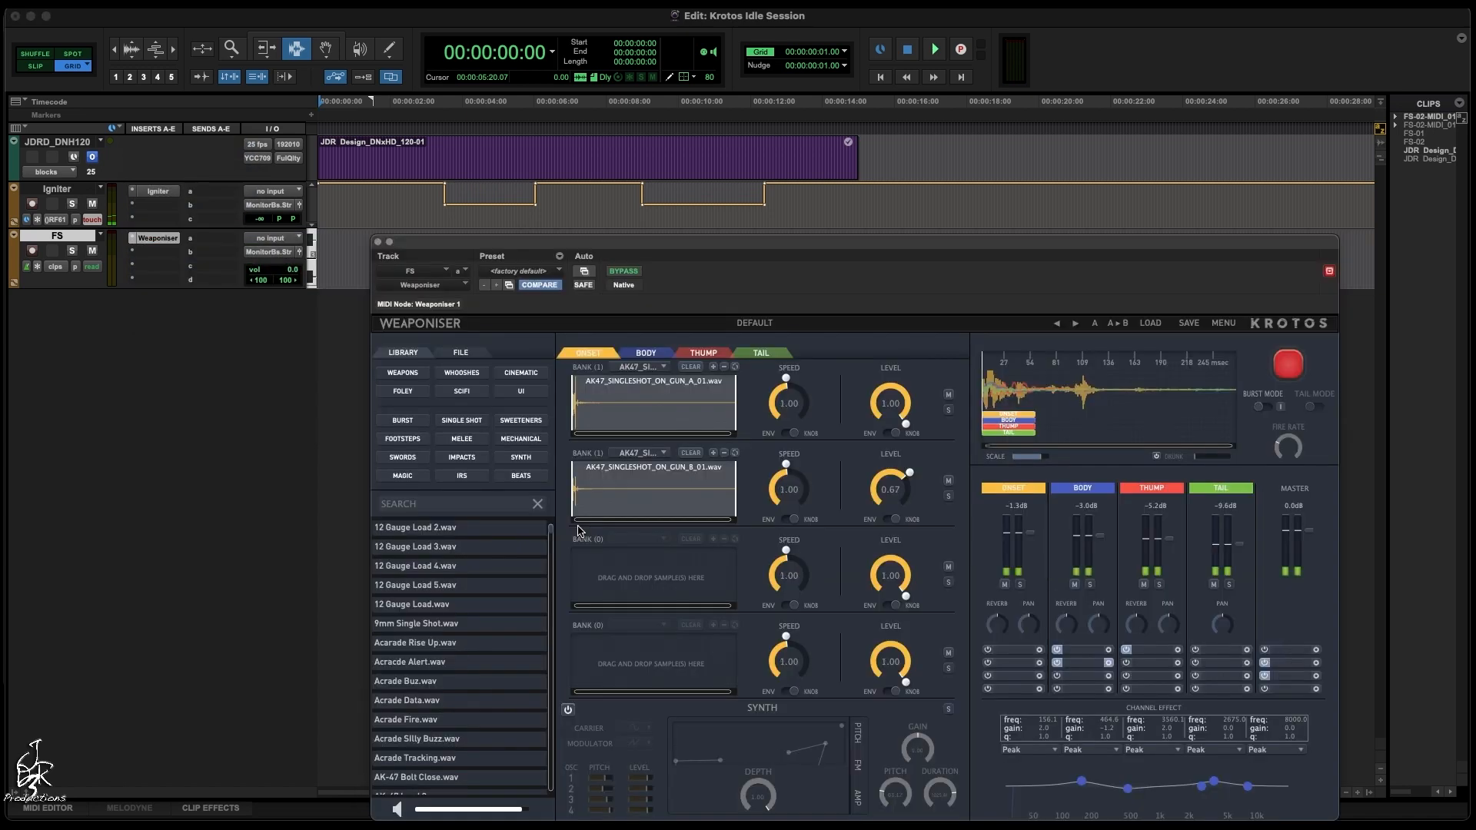
Step: Load Weaponiser's factory footsteps preset Leather Shoes on Grass Heel Toe
left_click(1147, 324)
mouse_move(1188, 363)
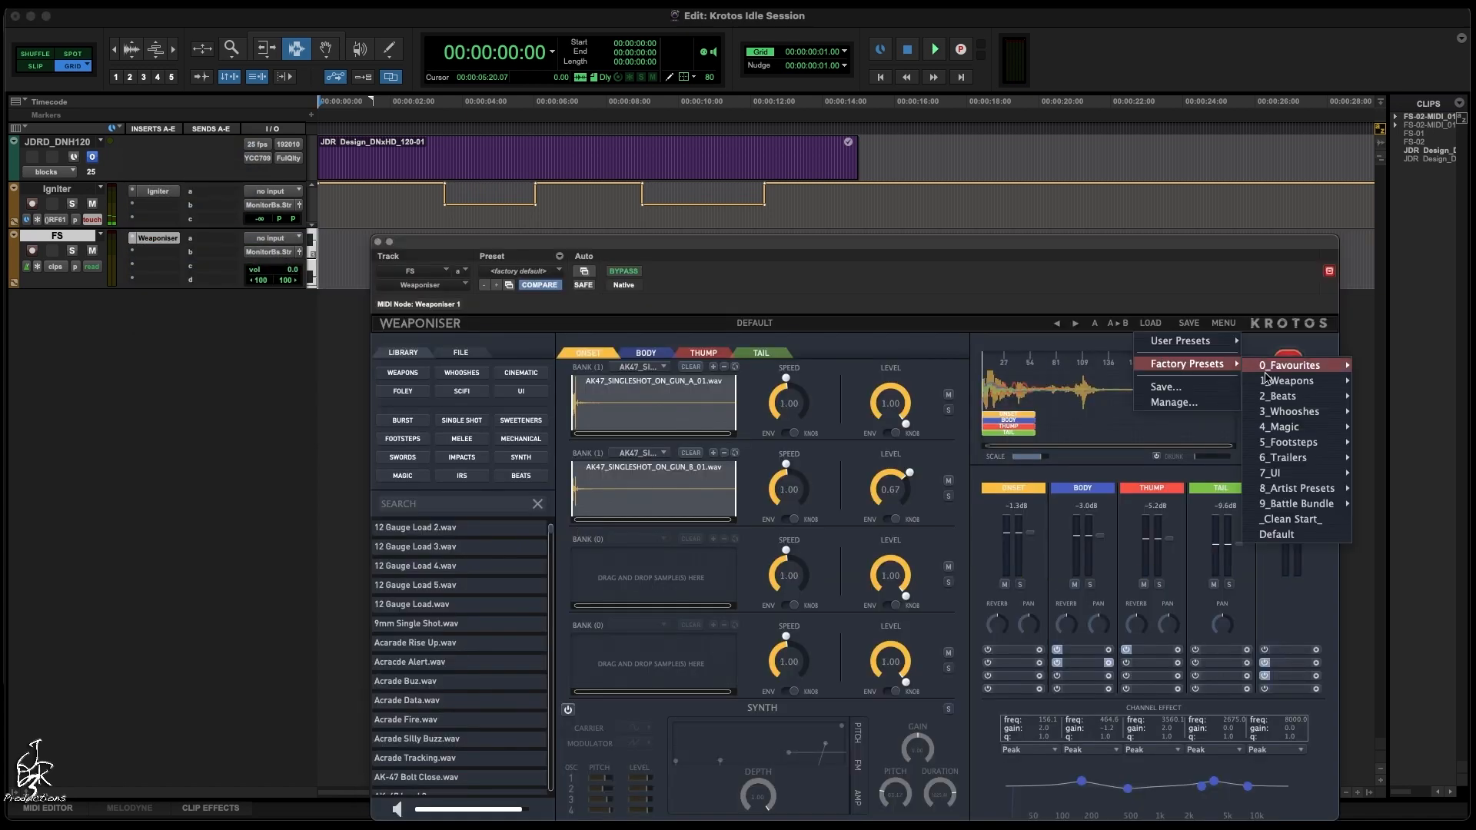
mouse_move(1291, 444)
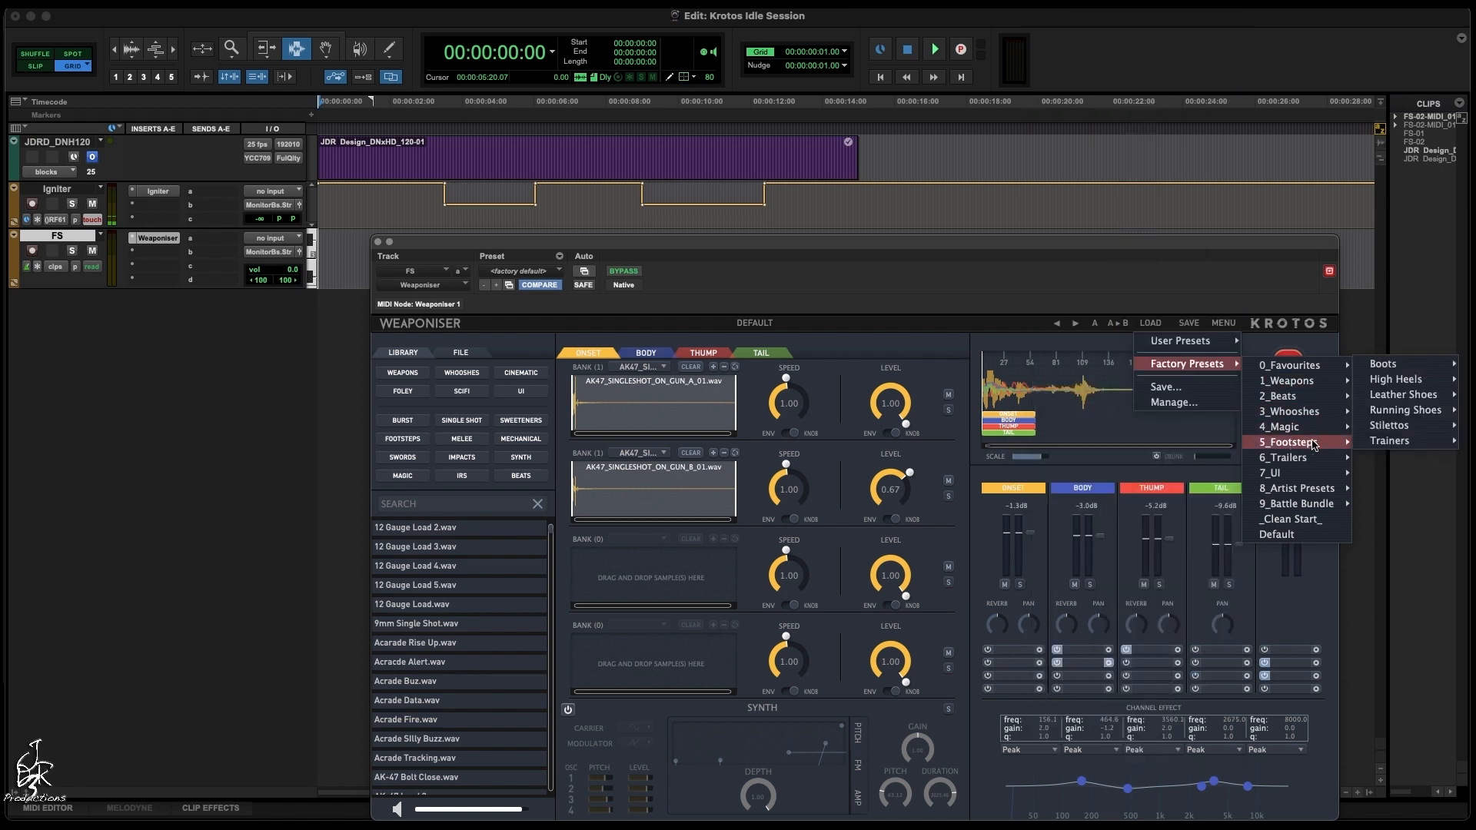
mouse_move(1383, 396)
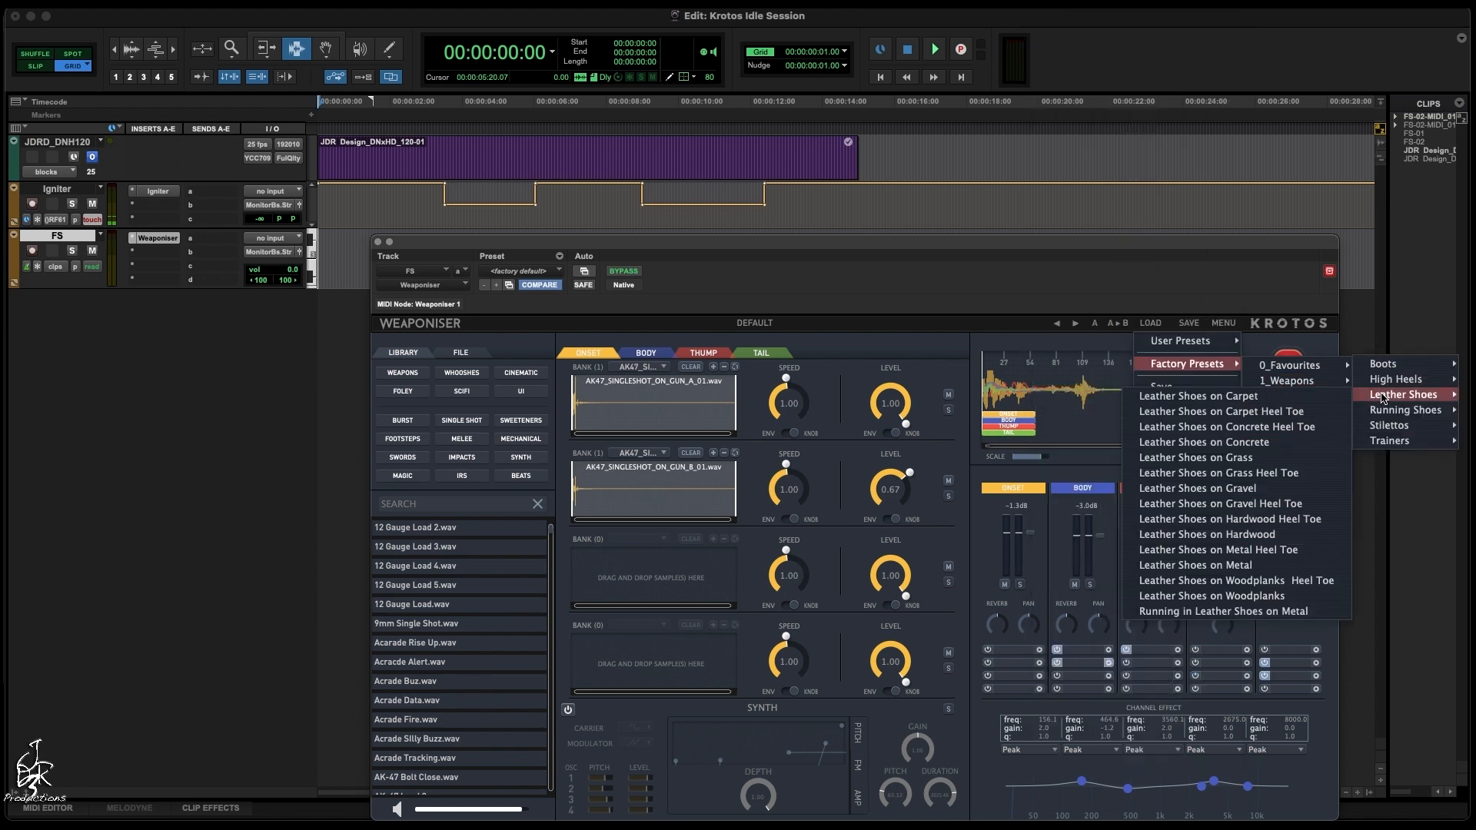
left_click(1258, 475)
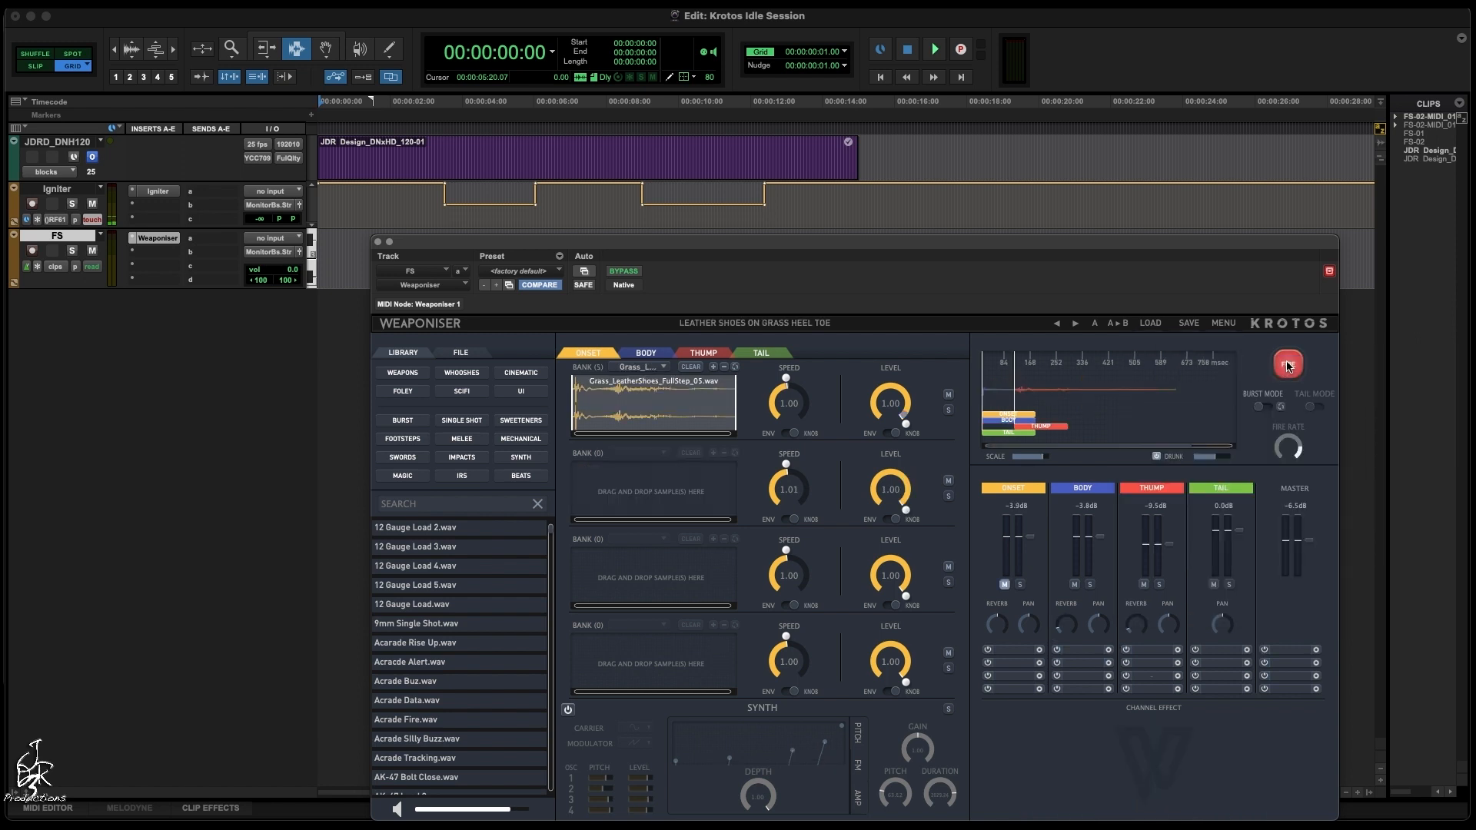
Step: Fire the loaded Weaponiser preset several times to audition its footstep variations
left_click(1289, 366)
left_click(1289, 366)
left_click(1288, 367)
left_click(1288, 366)
left_click(1289, 366)
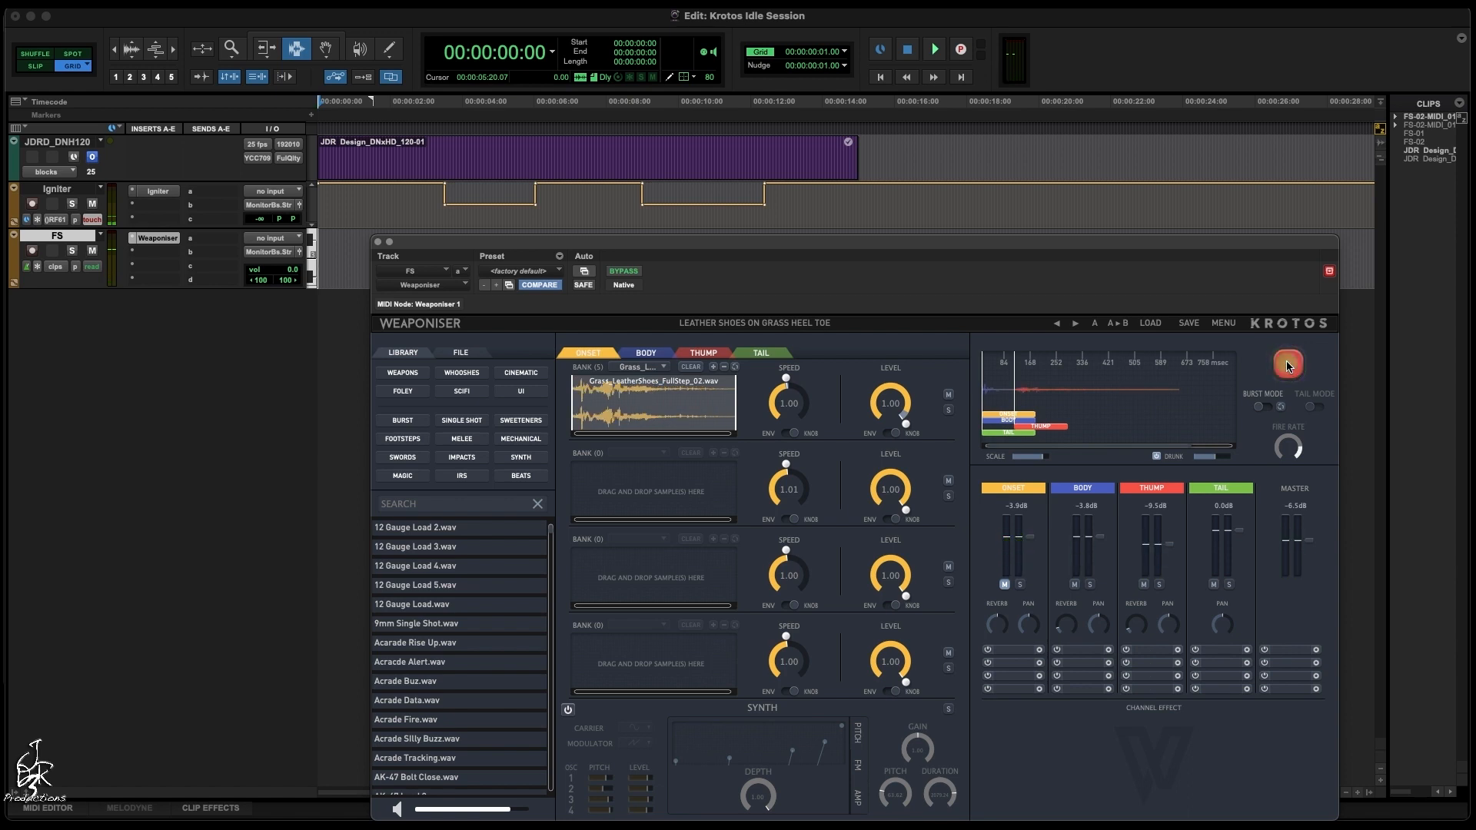
left_click(1288, 367)
left_click(1289, 367)
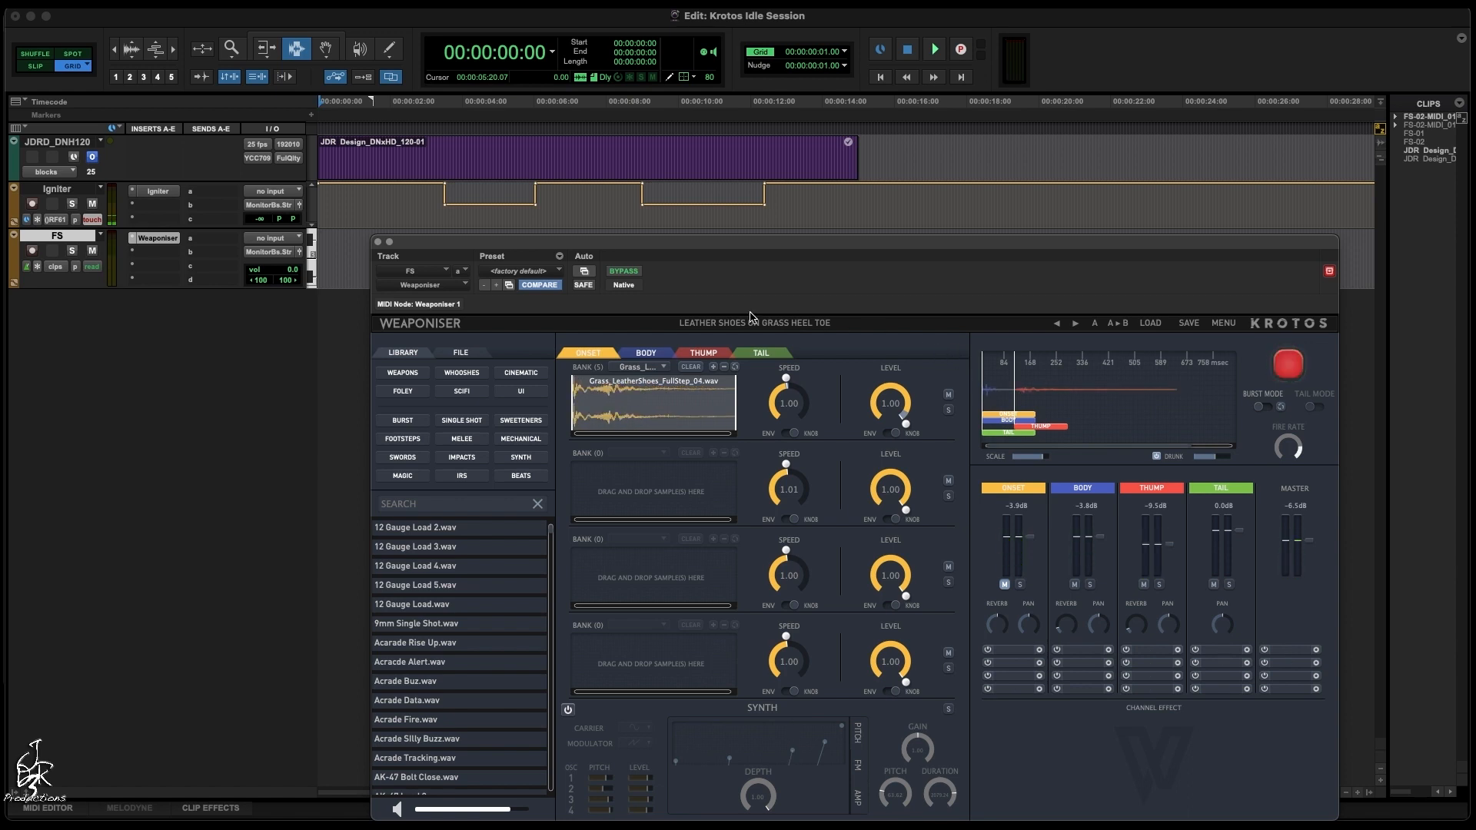
Step: Insert the Reformer Pro (stereo) plug-in in the FS track's second insert slot, after Weaponiser
left_click(141, 253)
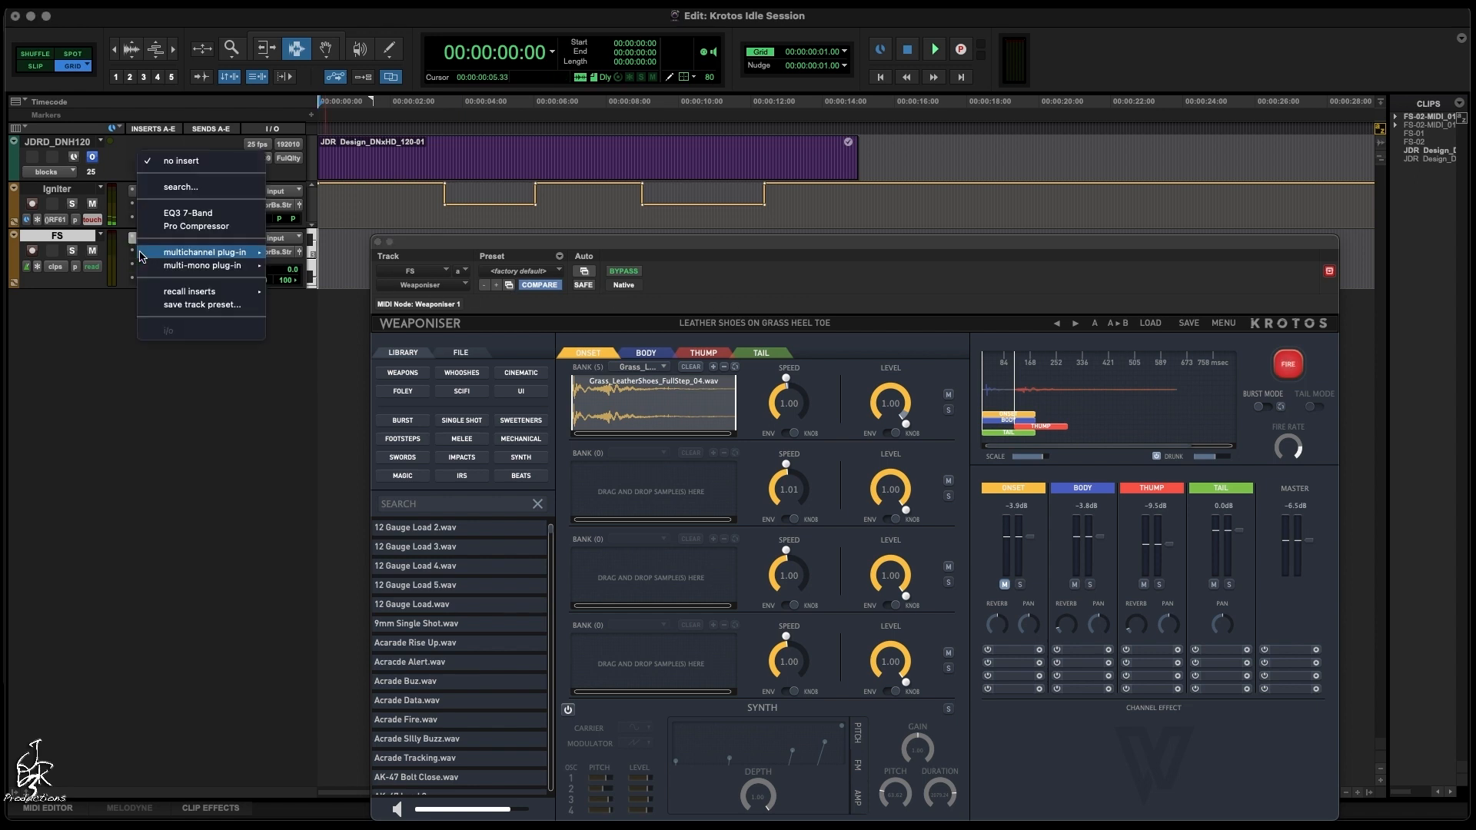
mouse_move(204, 252)
mouse_move(304, 413)
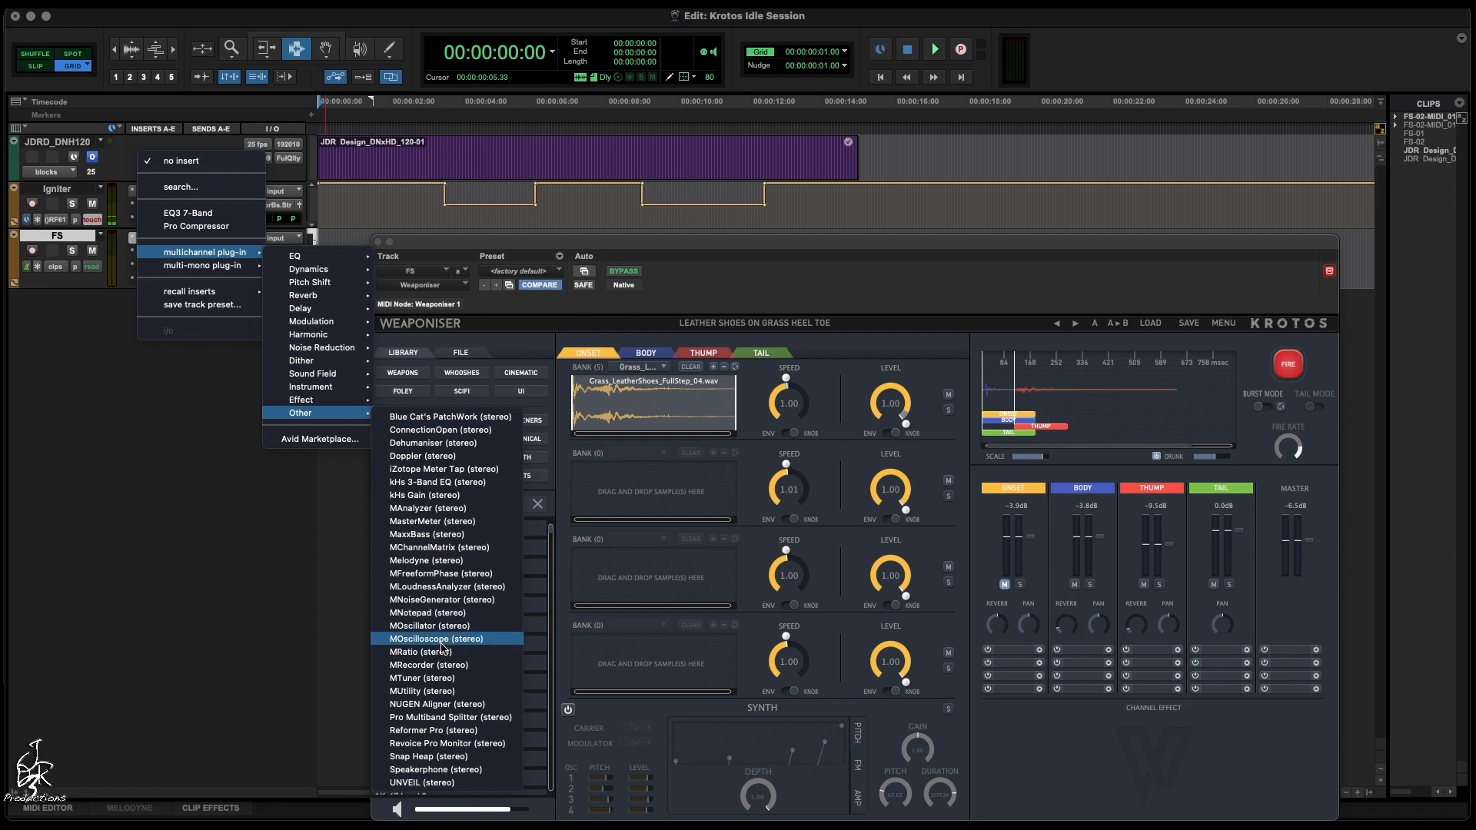
left_click(449, 738)
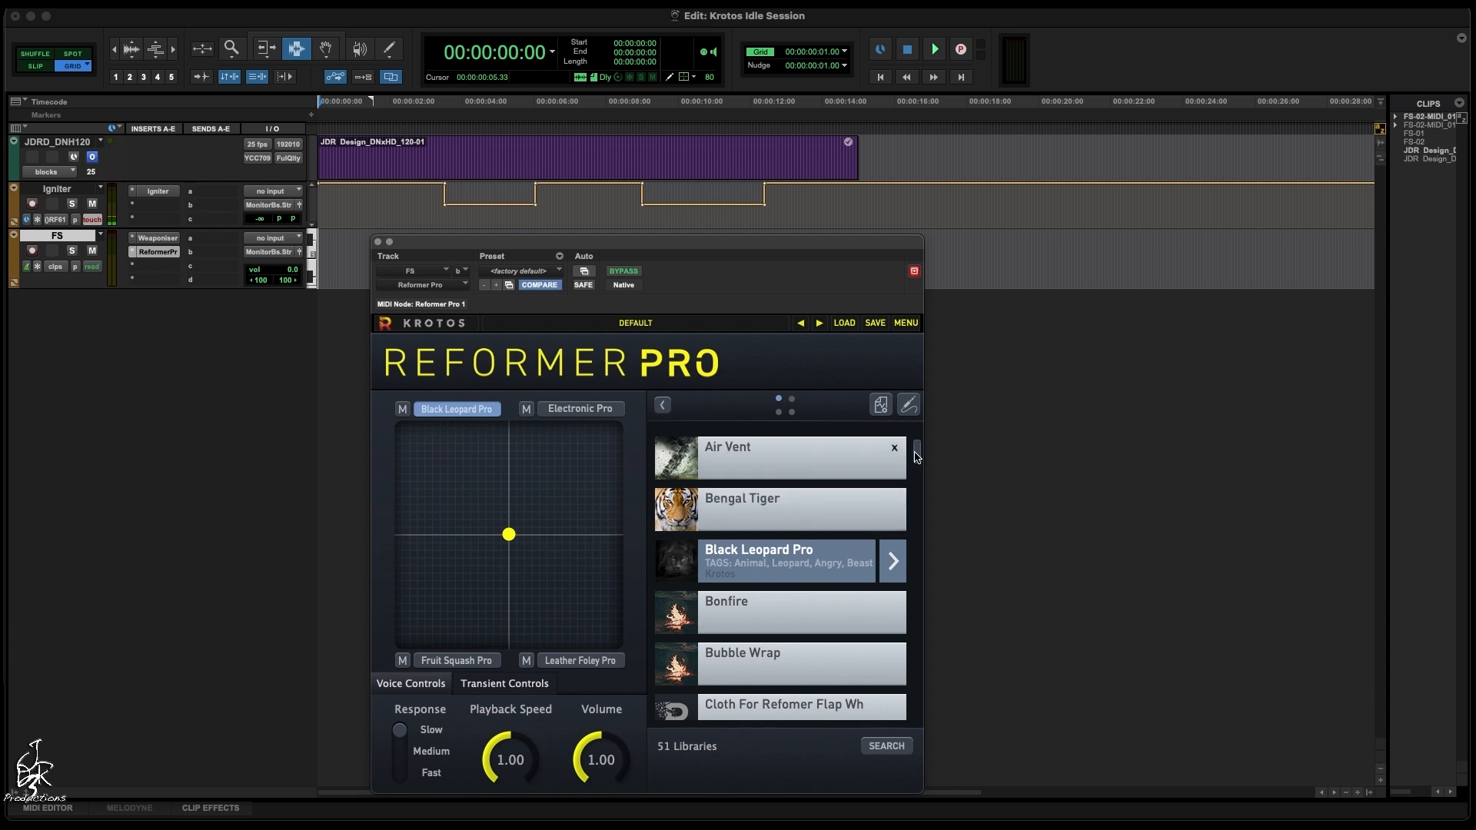
Step: Load Grass Rustling, Jacket Foley and Shoes On Leaves And Twigs into Reformer Pro's first three voices and lower the Master Dry/Wet
left_click_drag(917, 455, 917, 560)
left_click(772, 526)
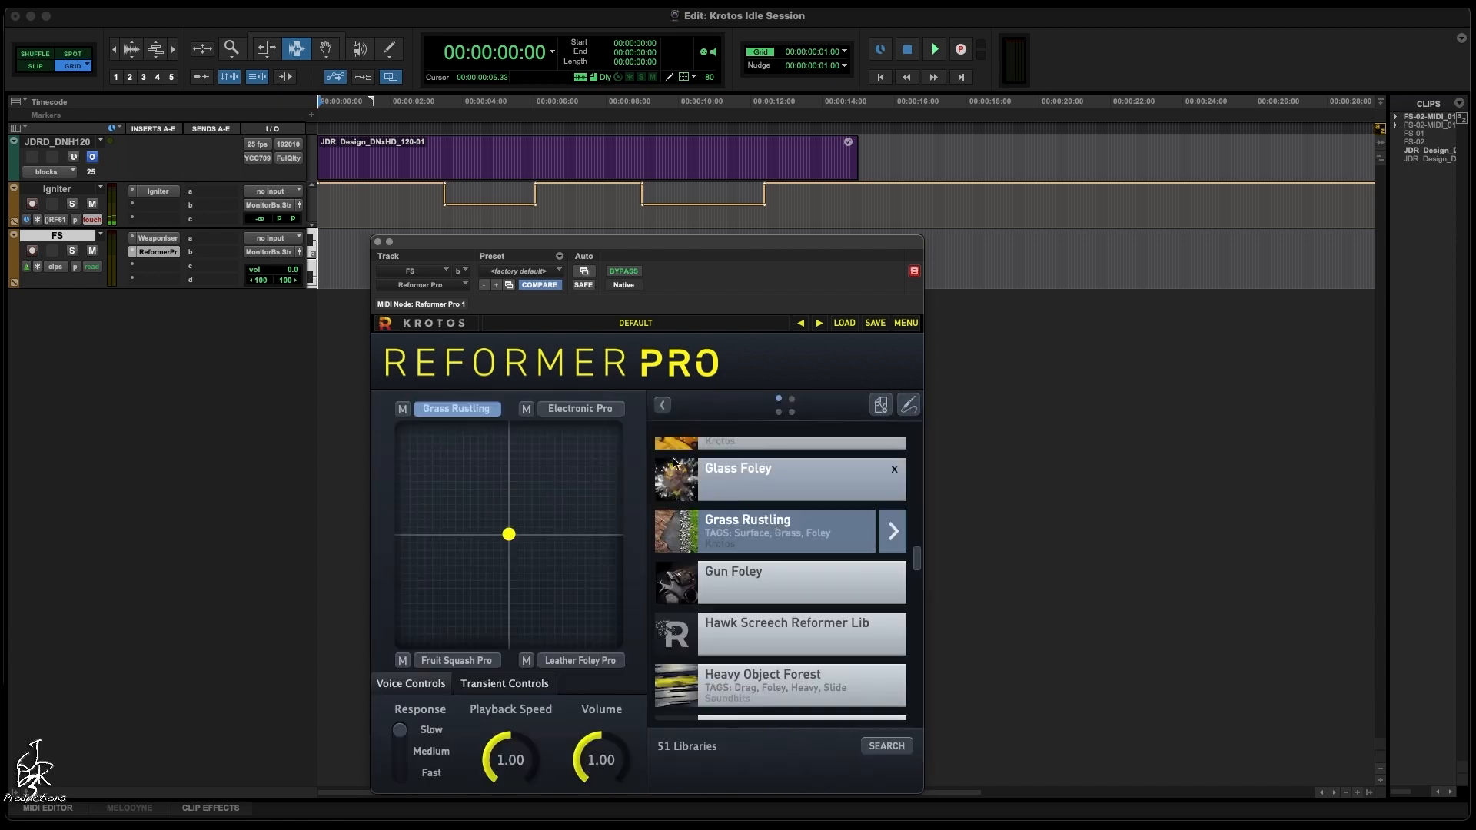
left_click(581, 412)
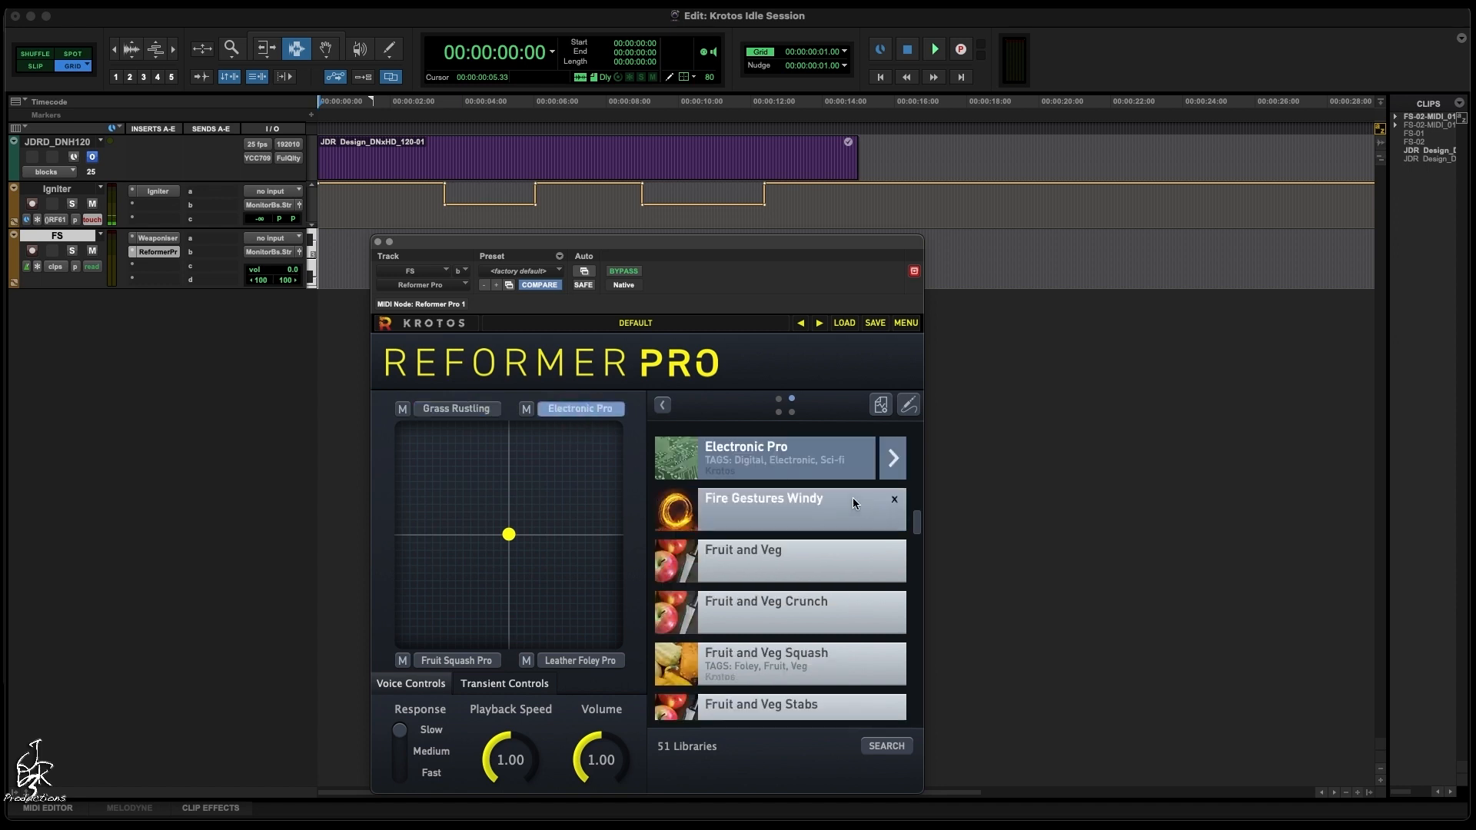
left_click_drag(919, 527, 919, 595)
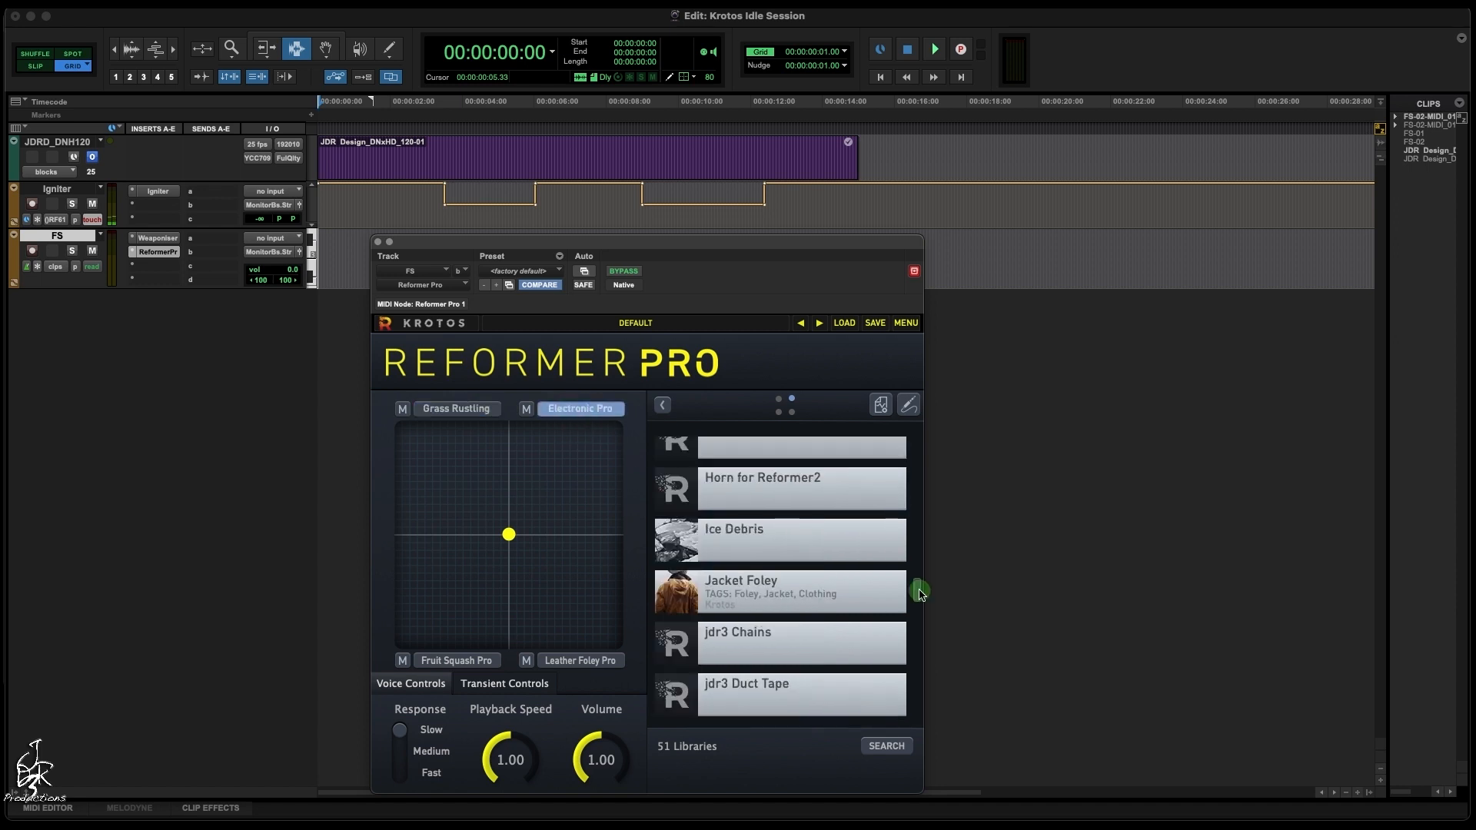
left_click(787, 590)
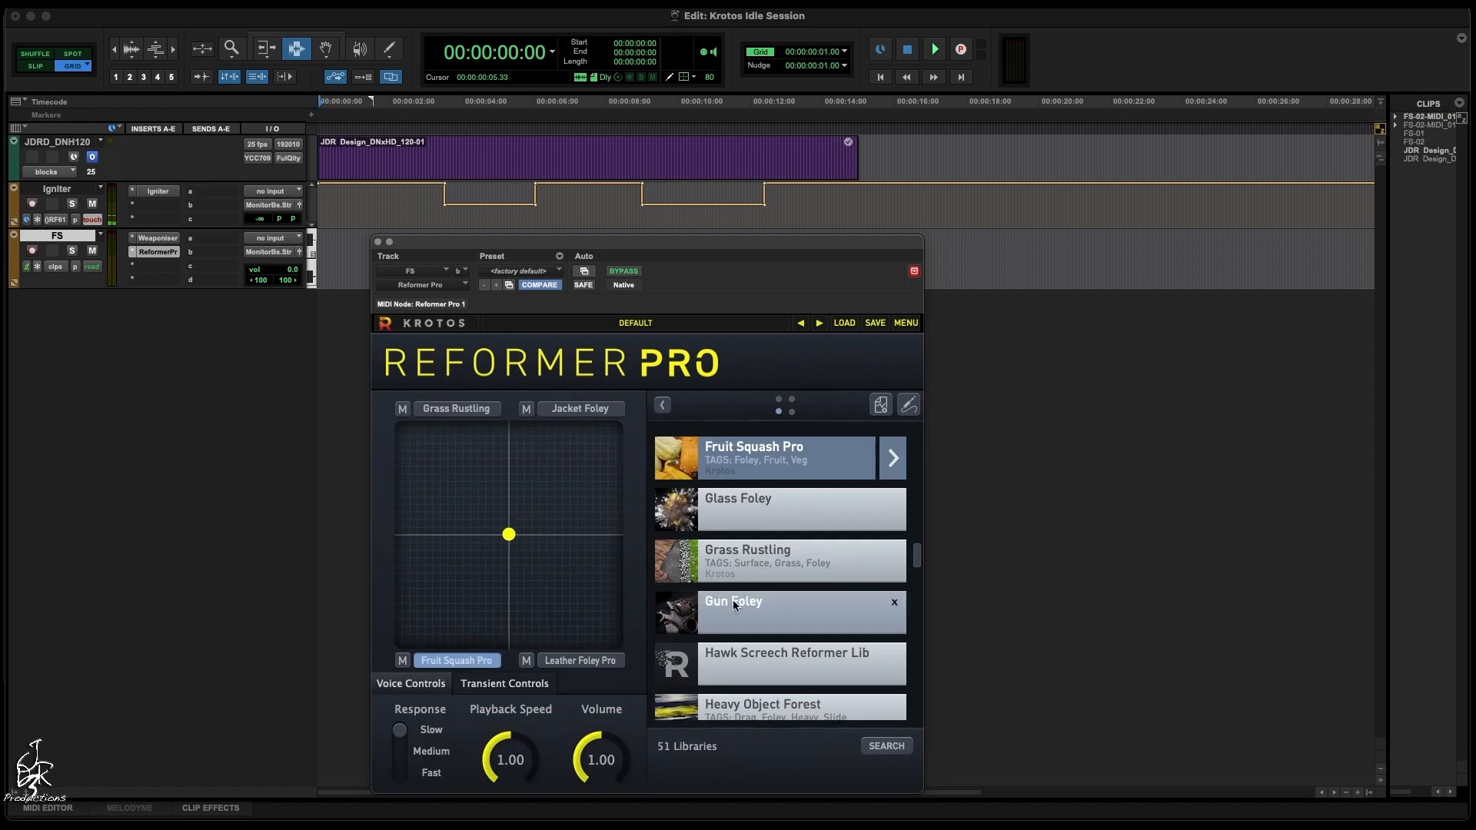
left_click_drag(914, 555, 916, 611)
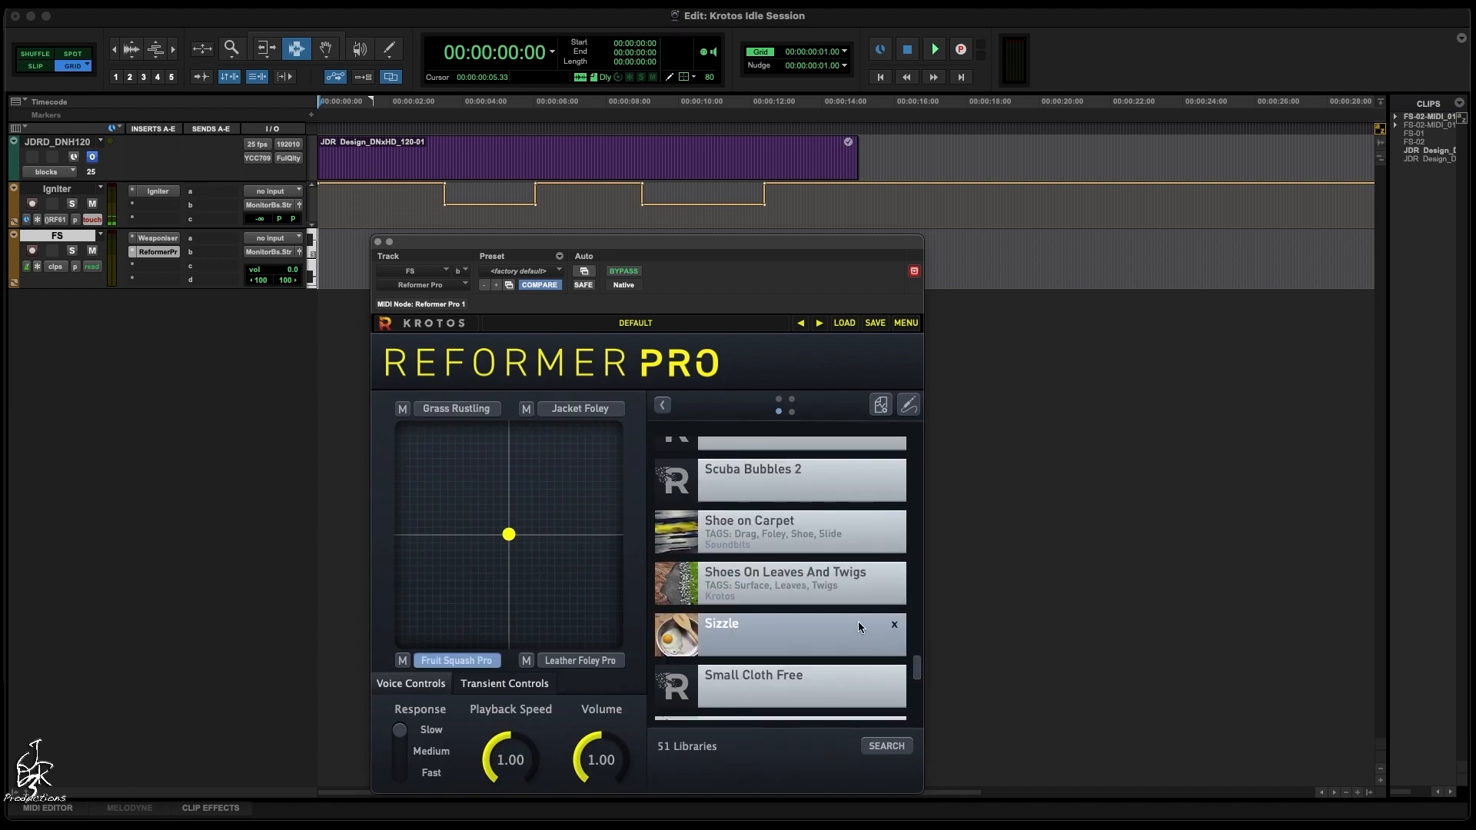
left_click(787, 581)
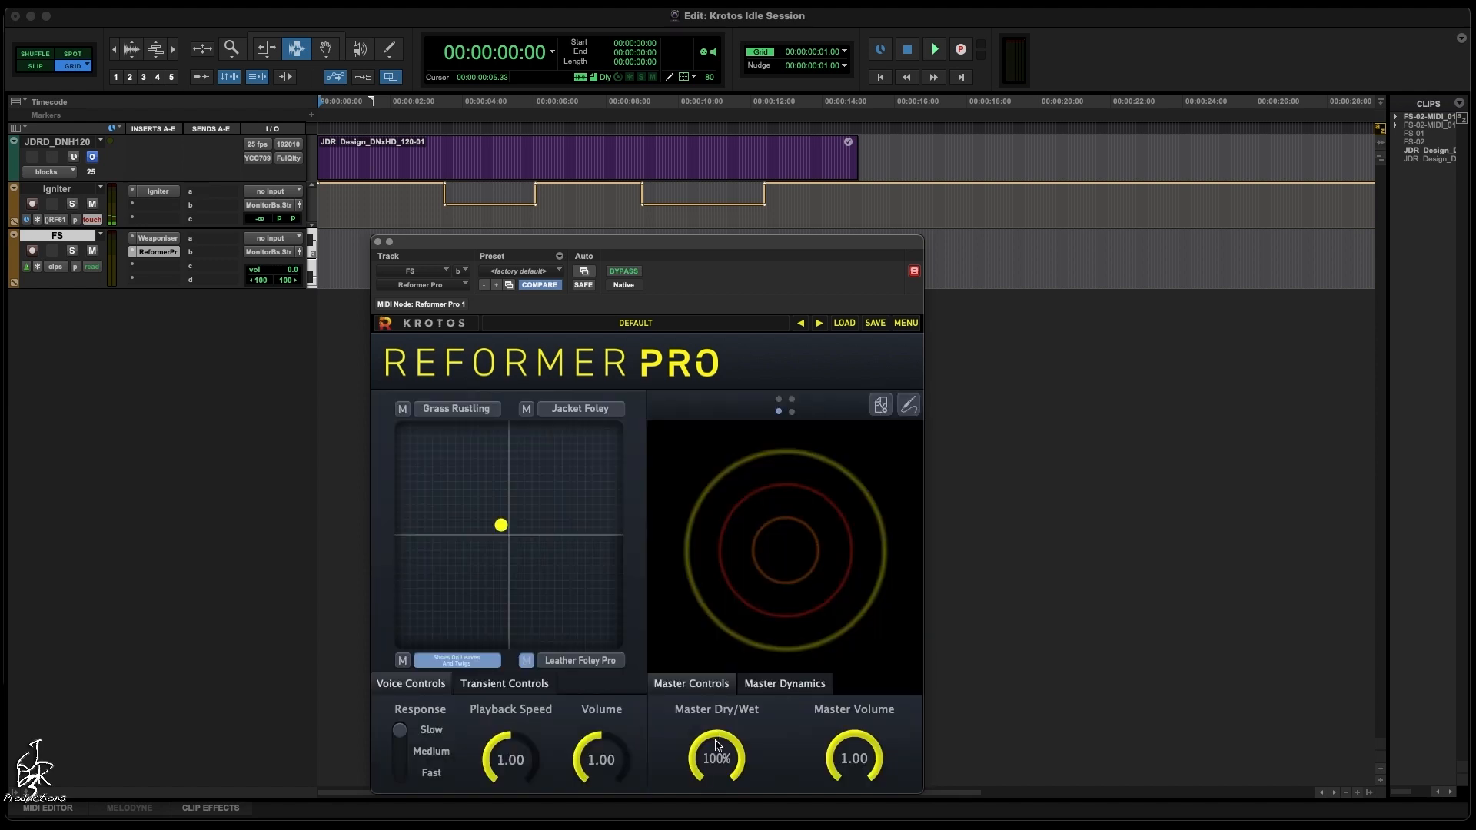
left_click_drag(714, 743, 713, 757)
Step: Reopen the FS track's Weaponiser with the video window visible, and move the plug-in window clear of the FS track
left_click(155, 238)
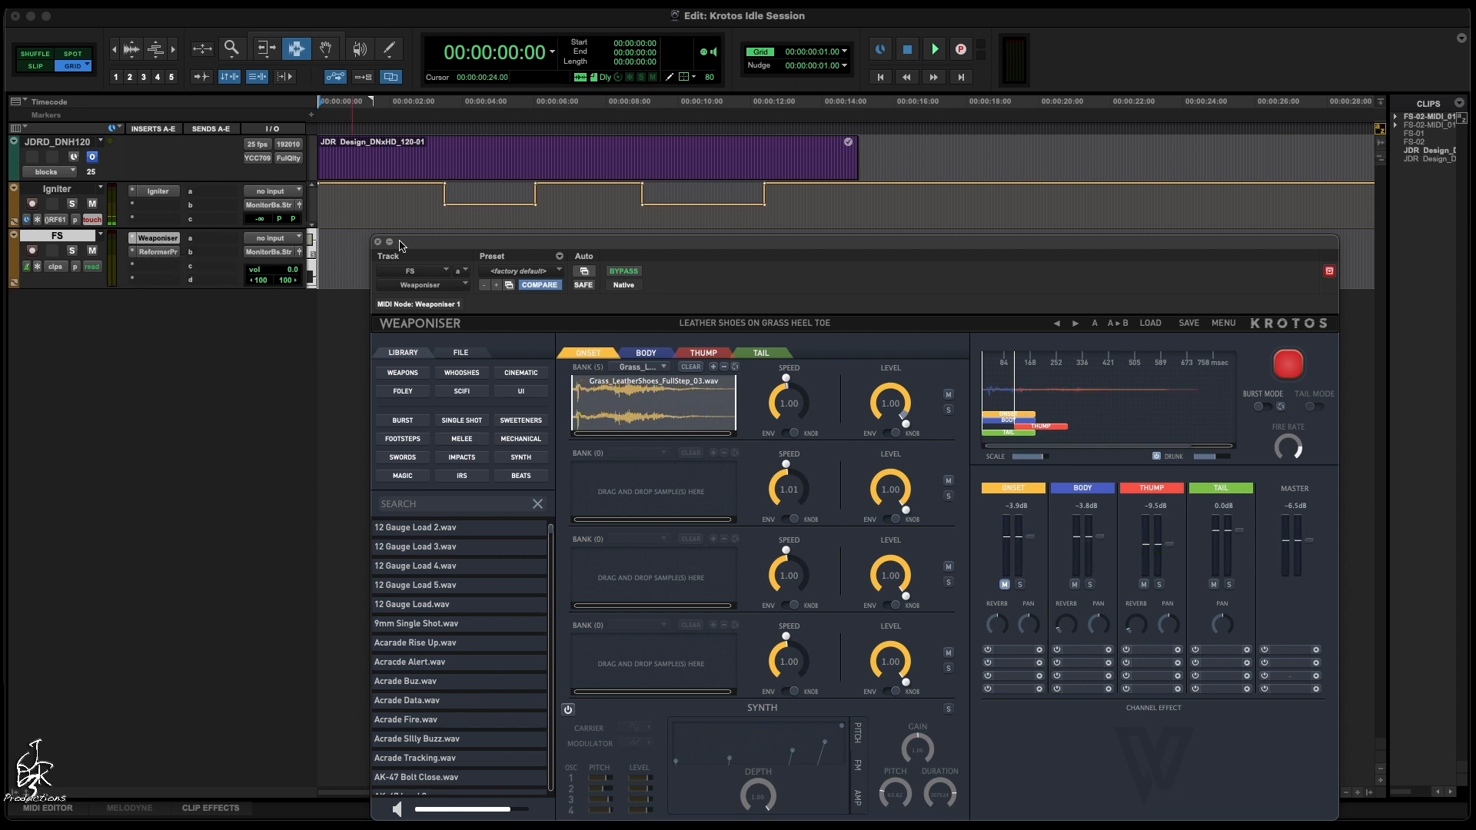
key("super+9")
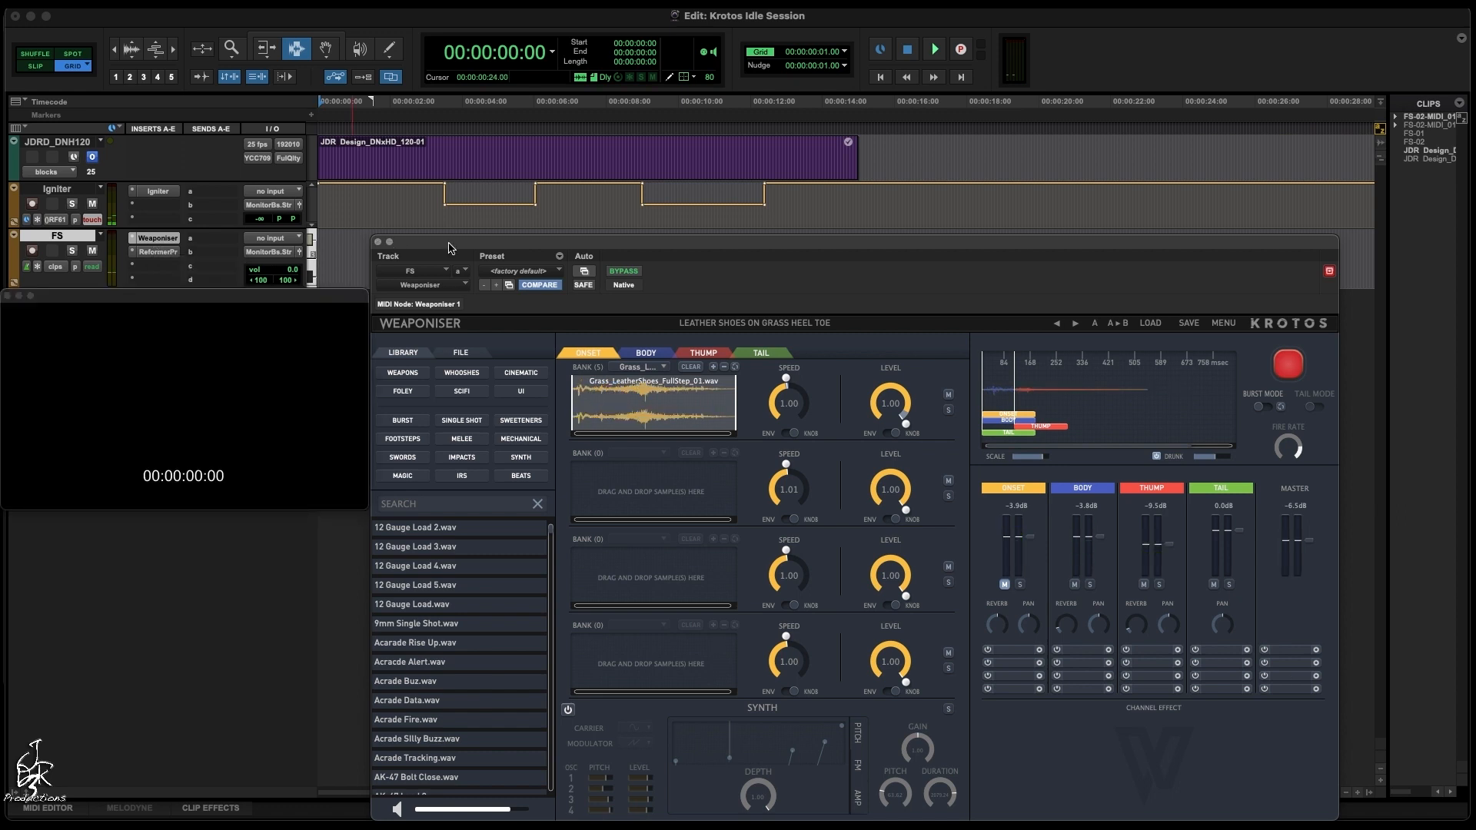
left_click_drag(448, 269, 515, 318)
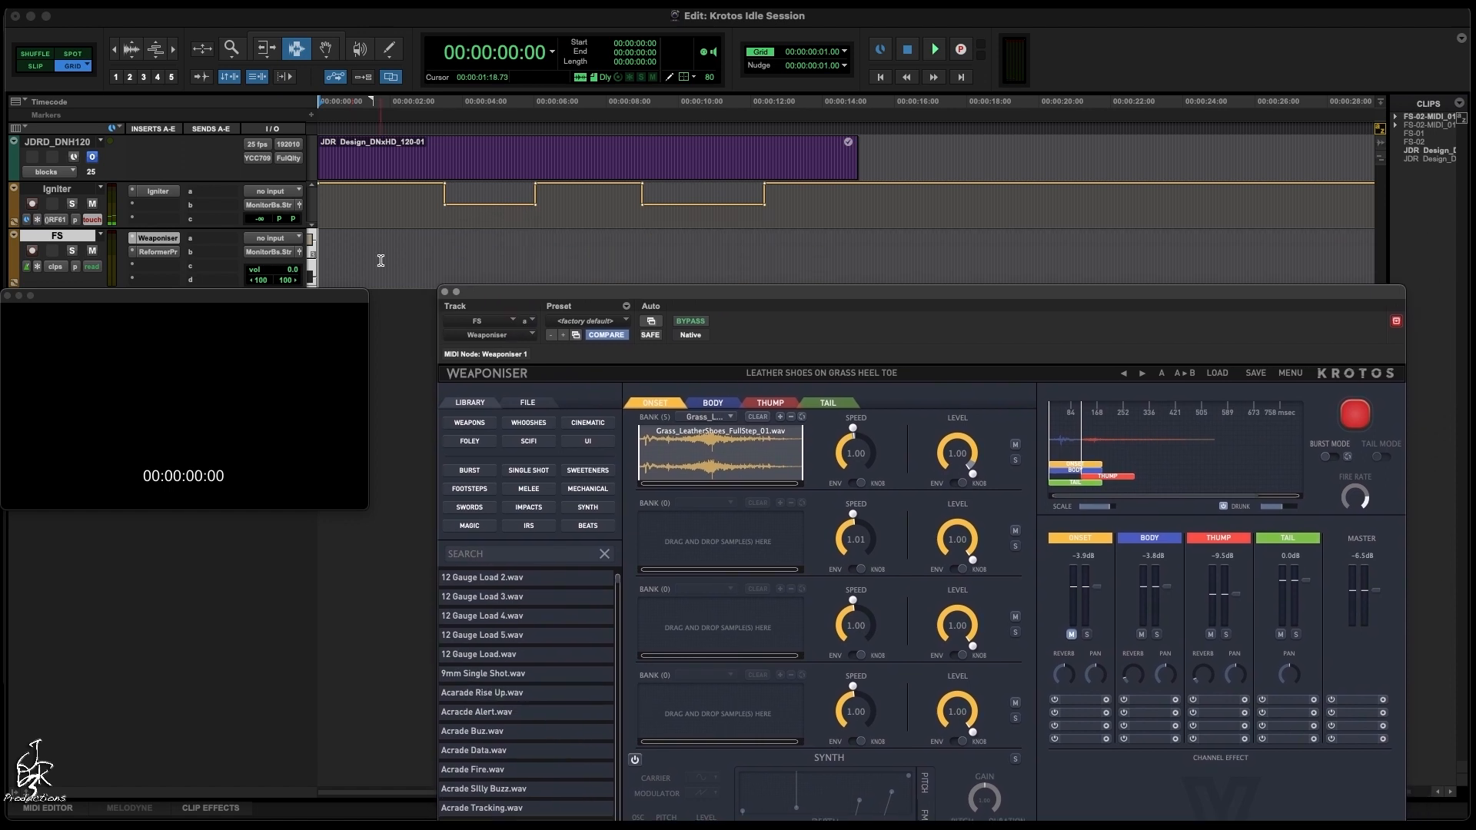
Step: Mute the Igniter track and place C4 footstep notes on the FS track over about 1 to 4 seconds and 6 to 9.5 seconds
left_click_drag(382, 260, 370, 259)
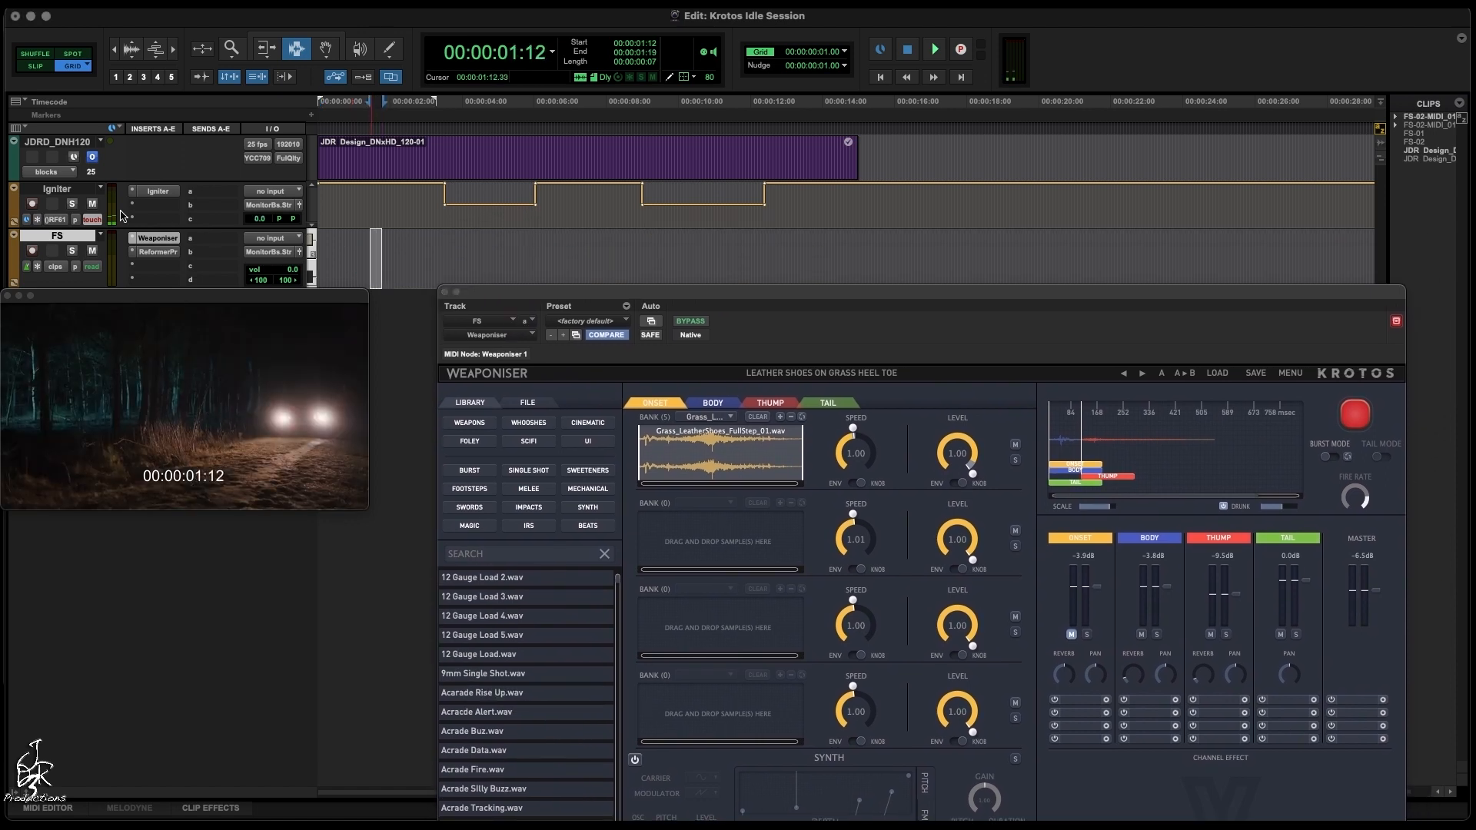
left_click(93, 204)
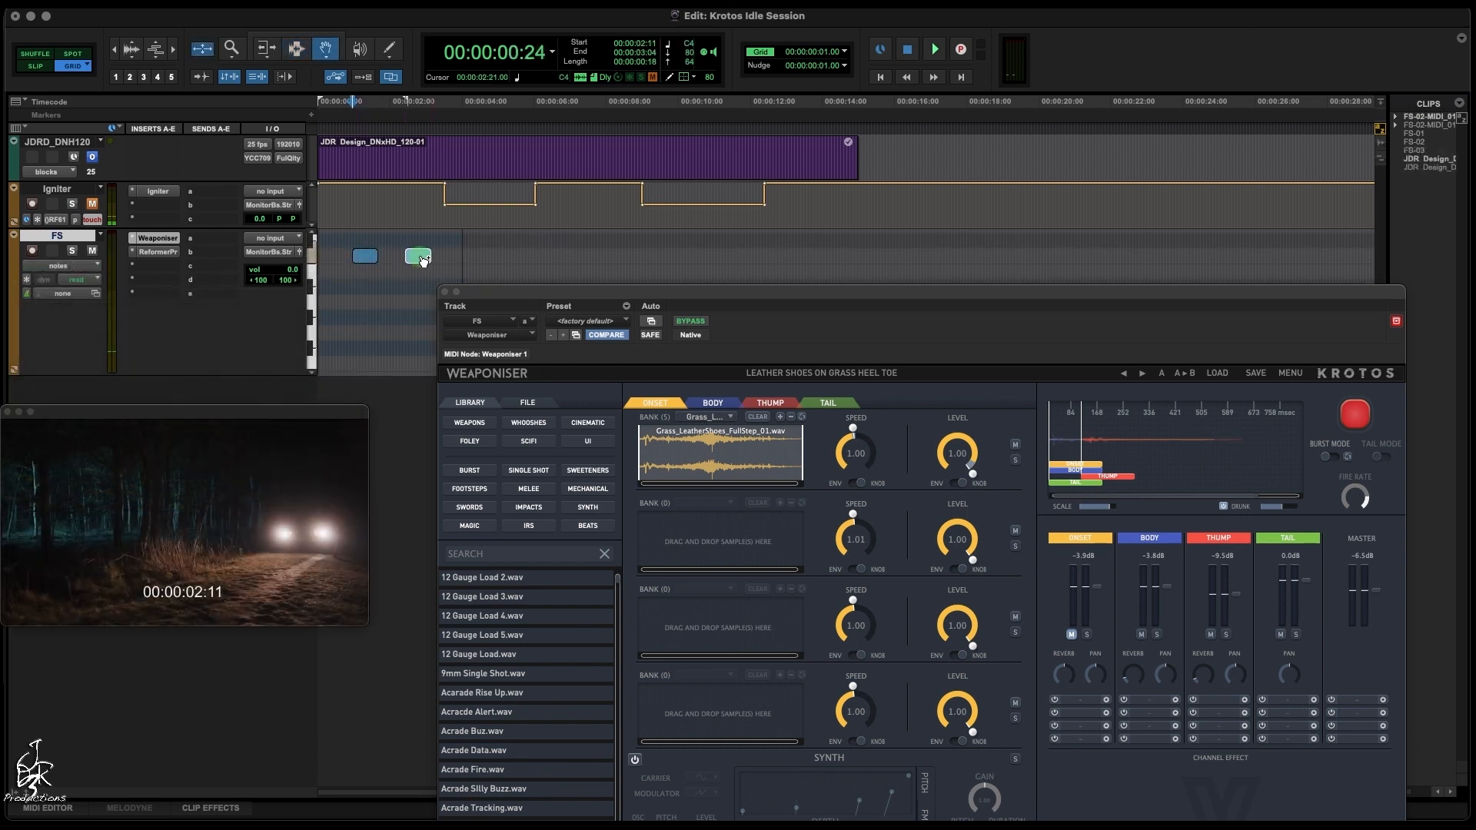
left_click_drag(423, 261, 466, 263)
key("Delete")
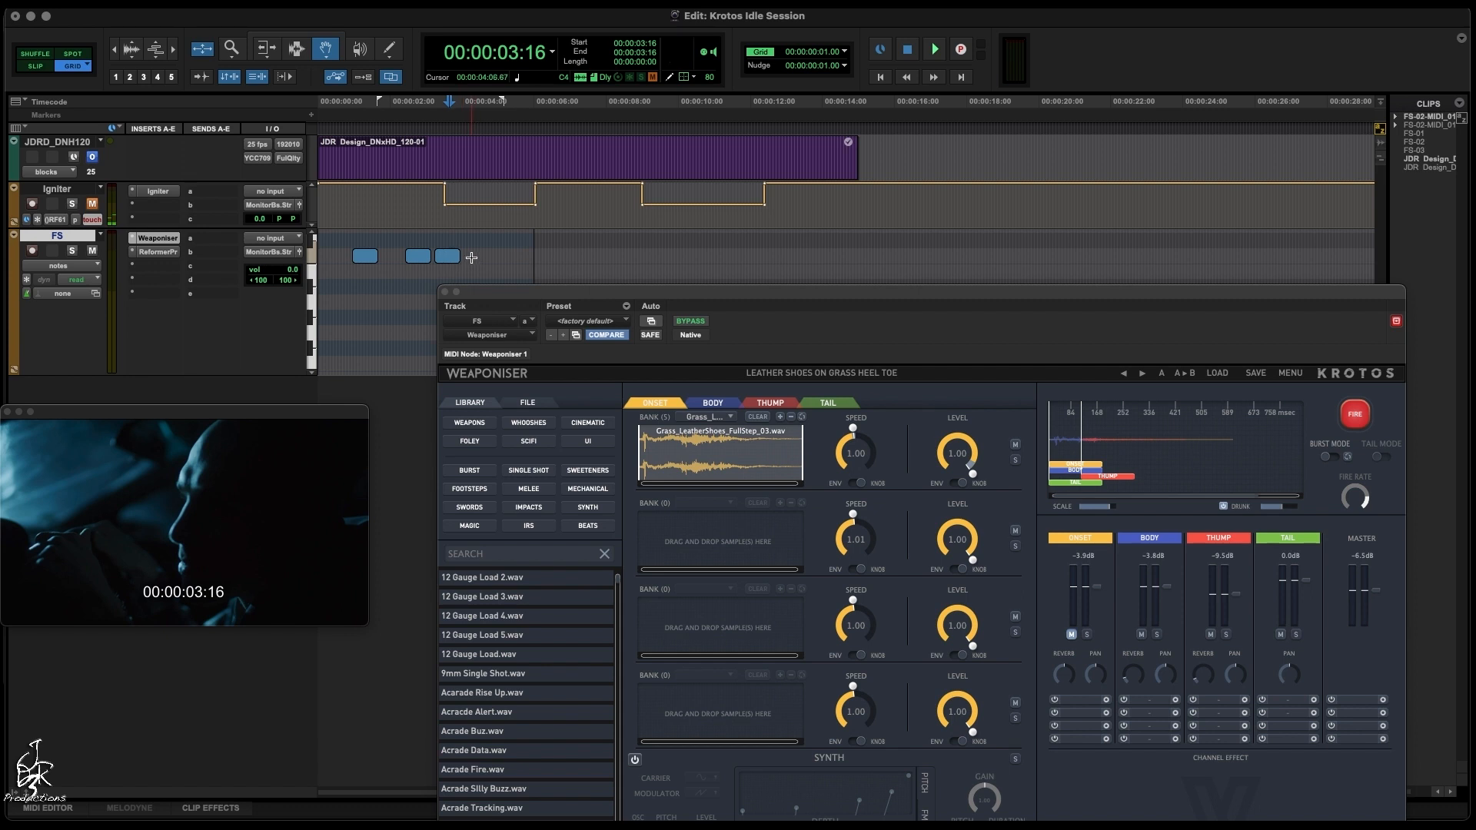
left_click_drag(452, 260, 652, 260)
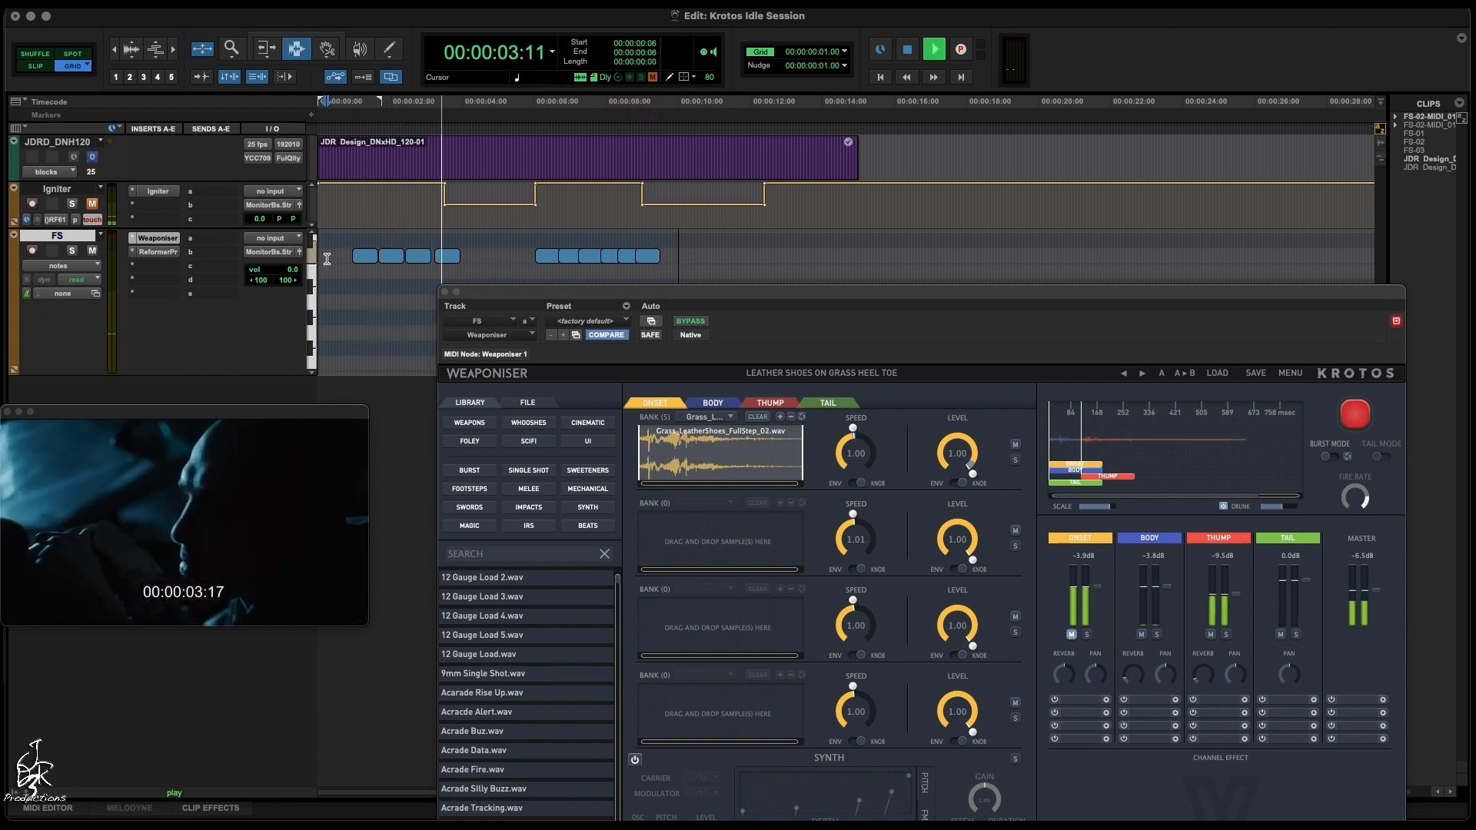
Step: Play the footsteps together with the unmuted Igniter track from the start, and reduce the FS track's height
left_click(92, 204)
key("space")
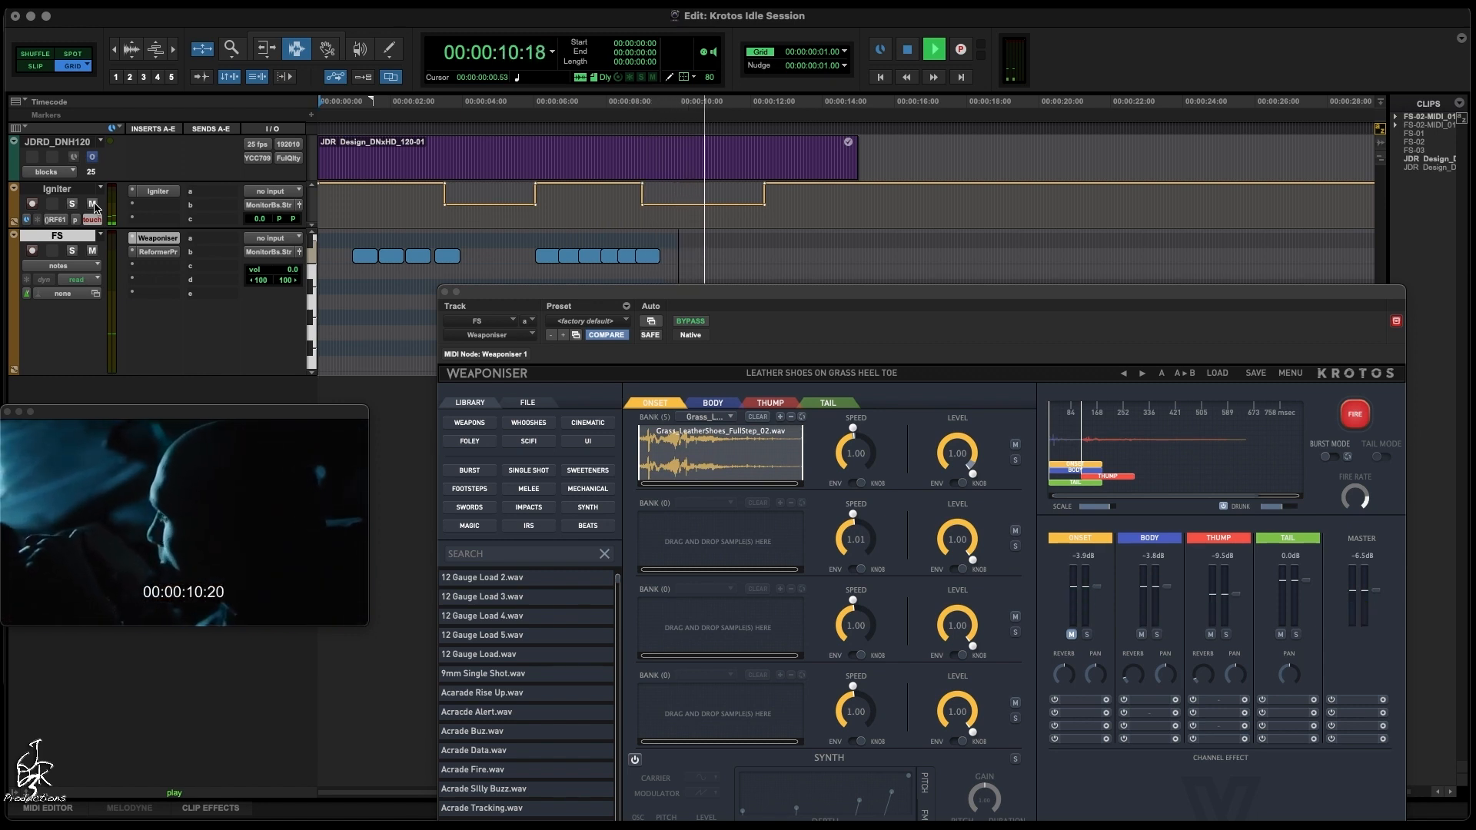
key("space")
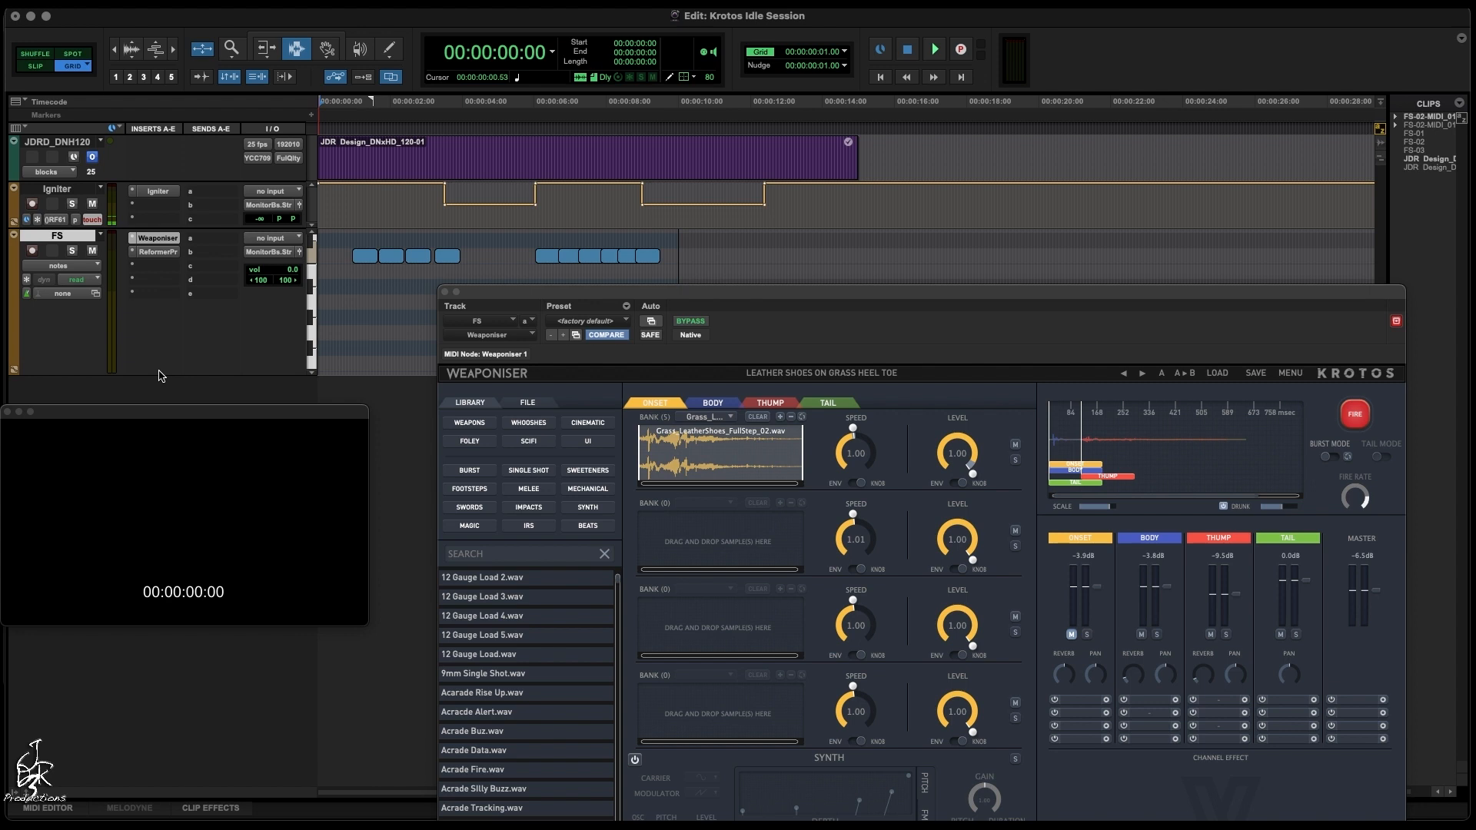
left_click_drag(158, 373, 164, 290)
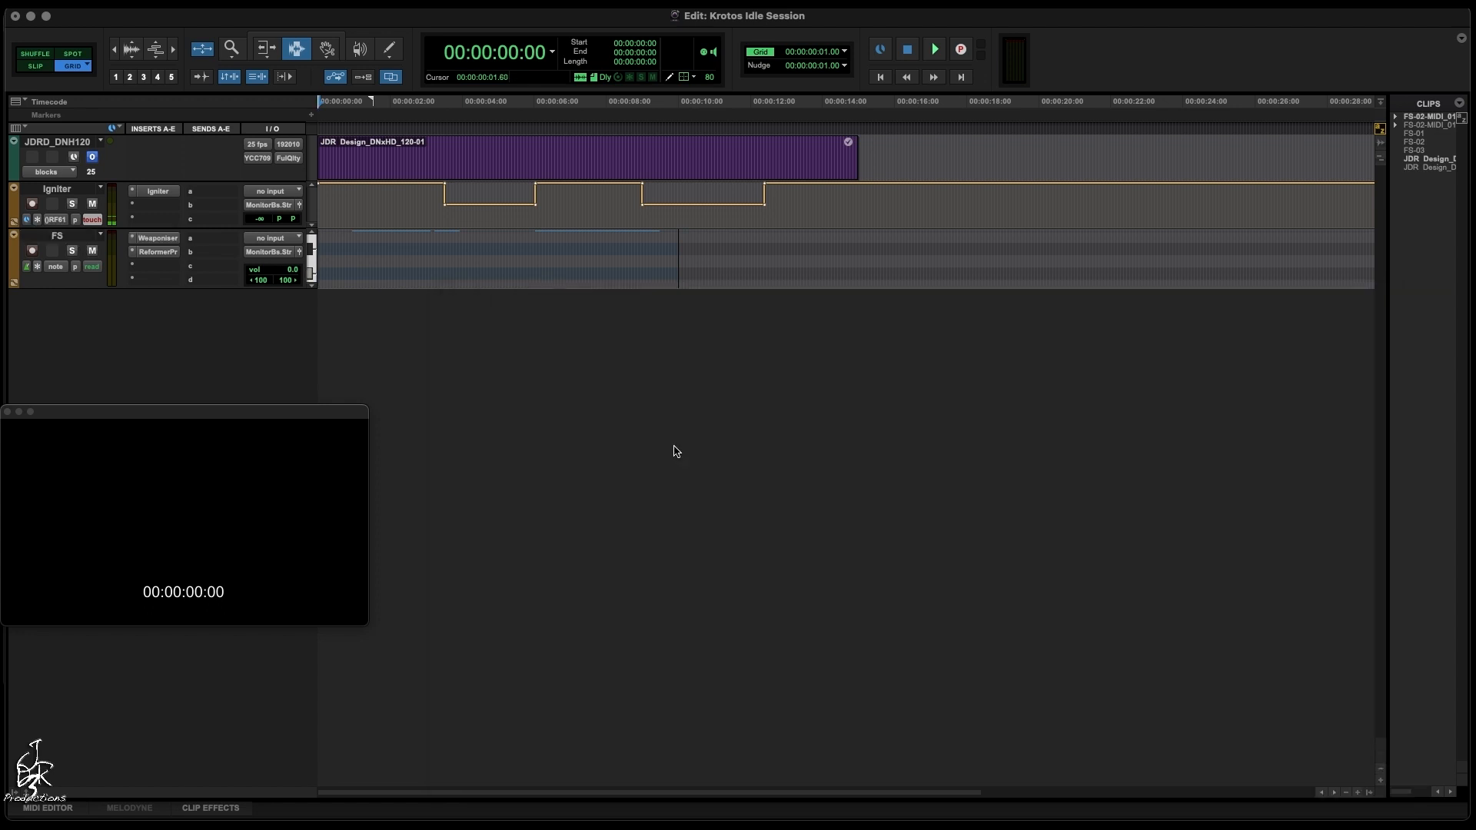
Step: Create one stereo instrument track named BGs below the FS track
key("shift+super+n")
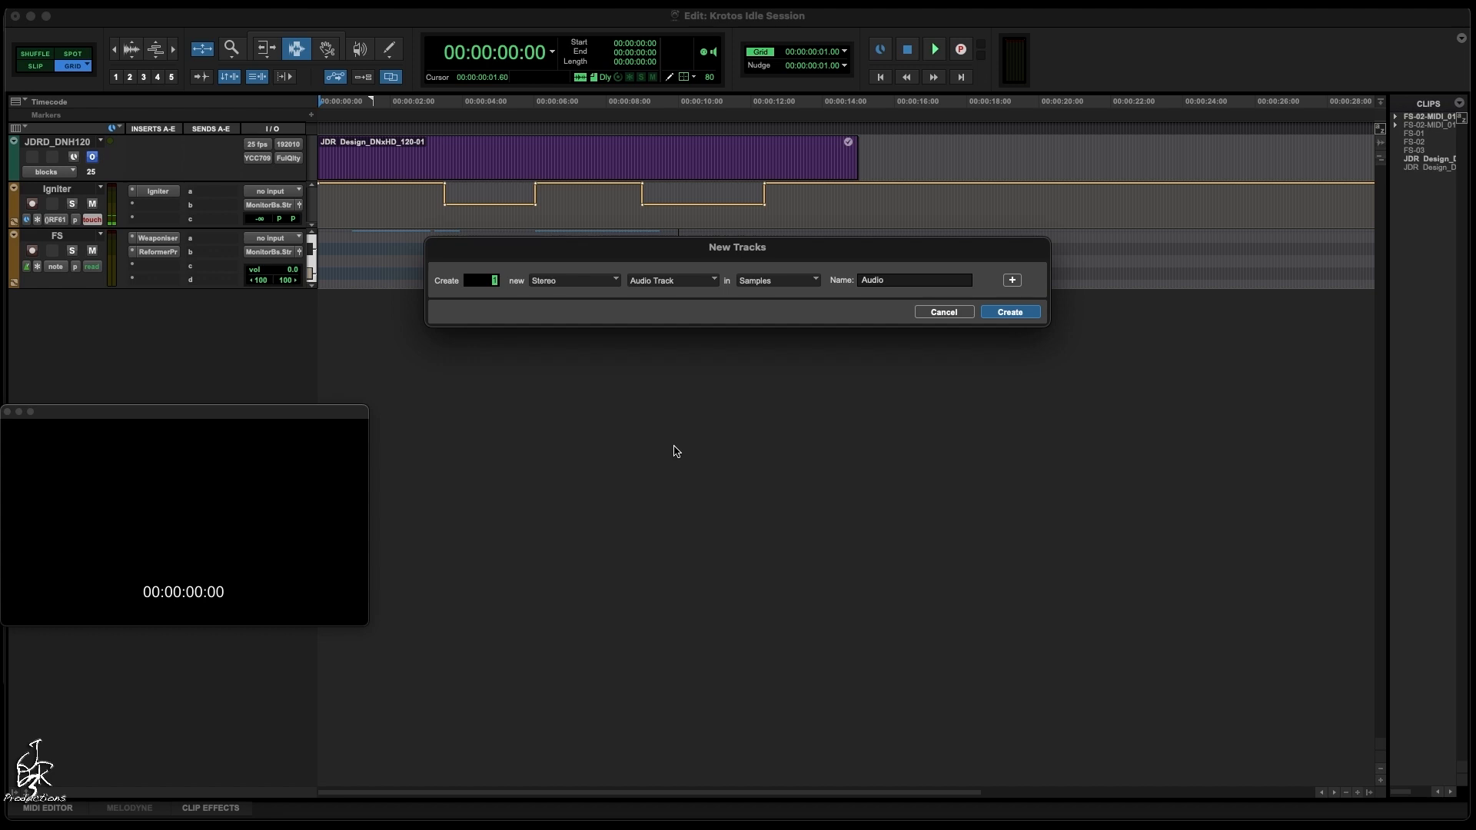
key("super+Down")
key("super+Down")
key("super+Down")
key("super+Down")
key("Return")
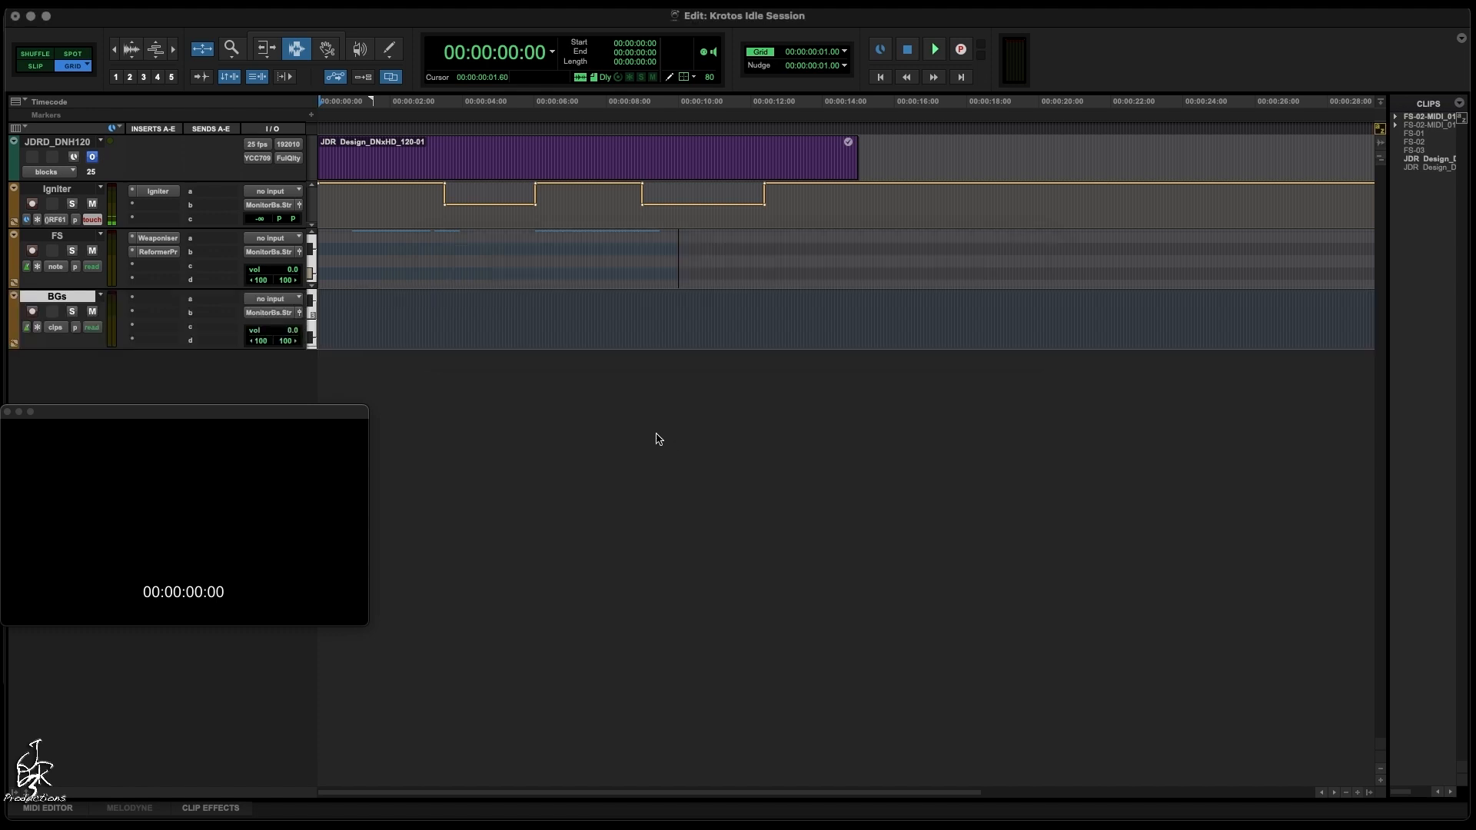
Step: Insert the stereo Krotos Studio instrument in the BGs track's first insert slot and choose its Forest ambience
left_click(138, 301)
mouse_move(138, 301)
mouse_move(313, 435)
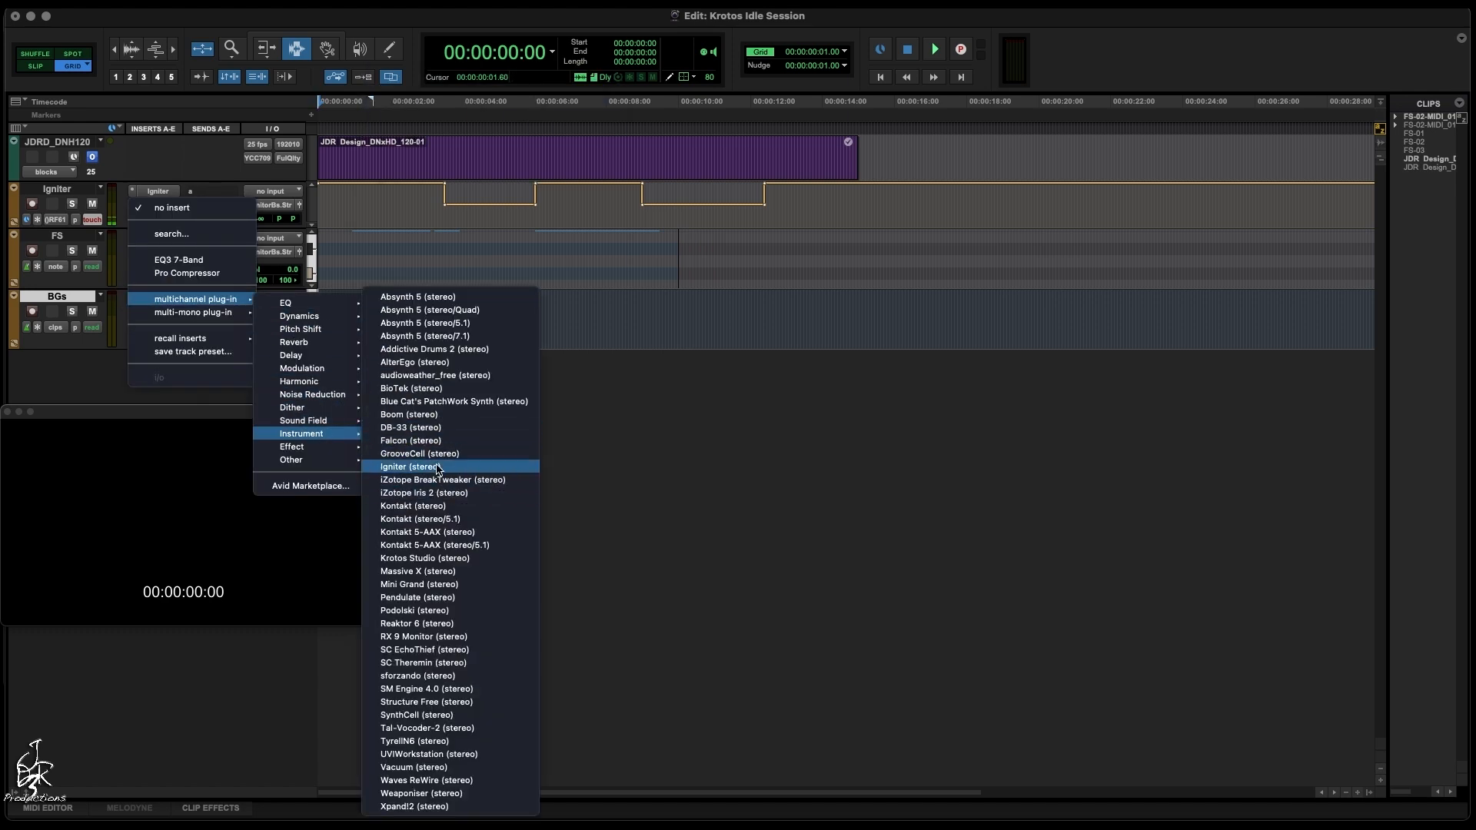
left_click(450, 558)
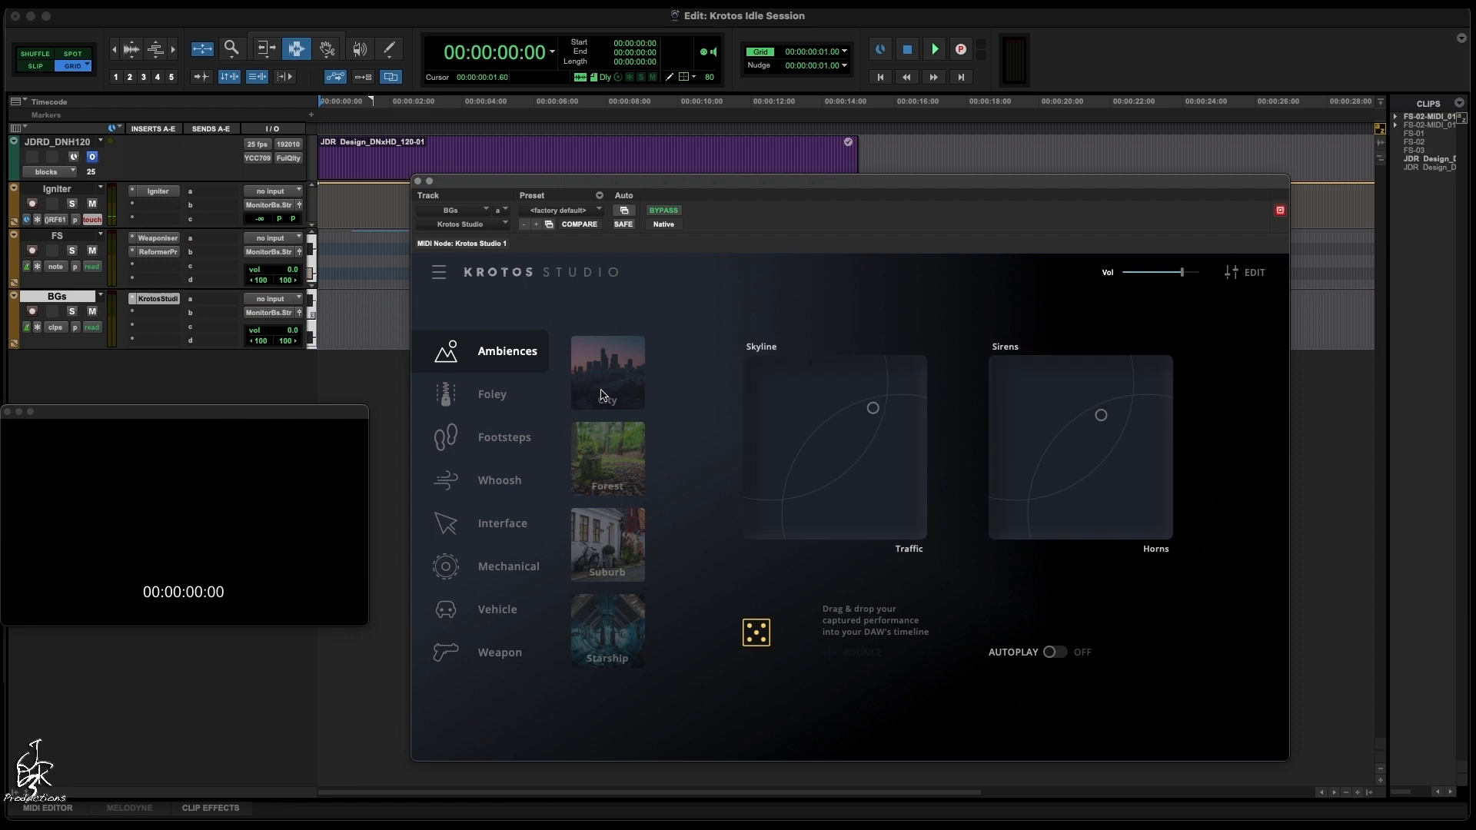
left_click(620, 454)
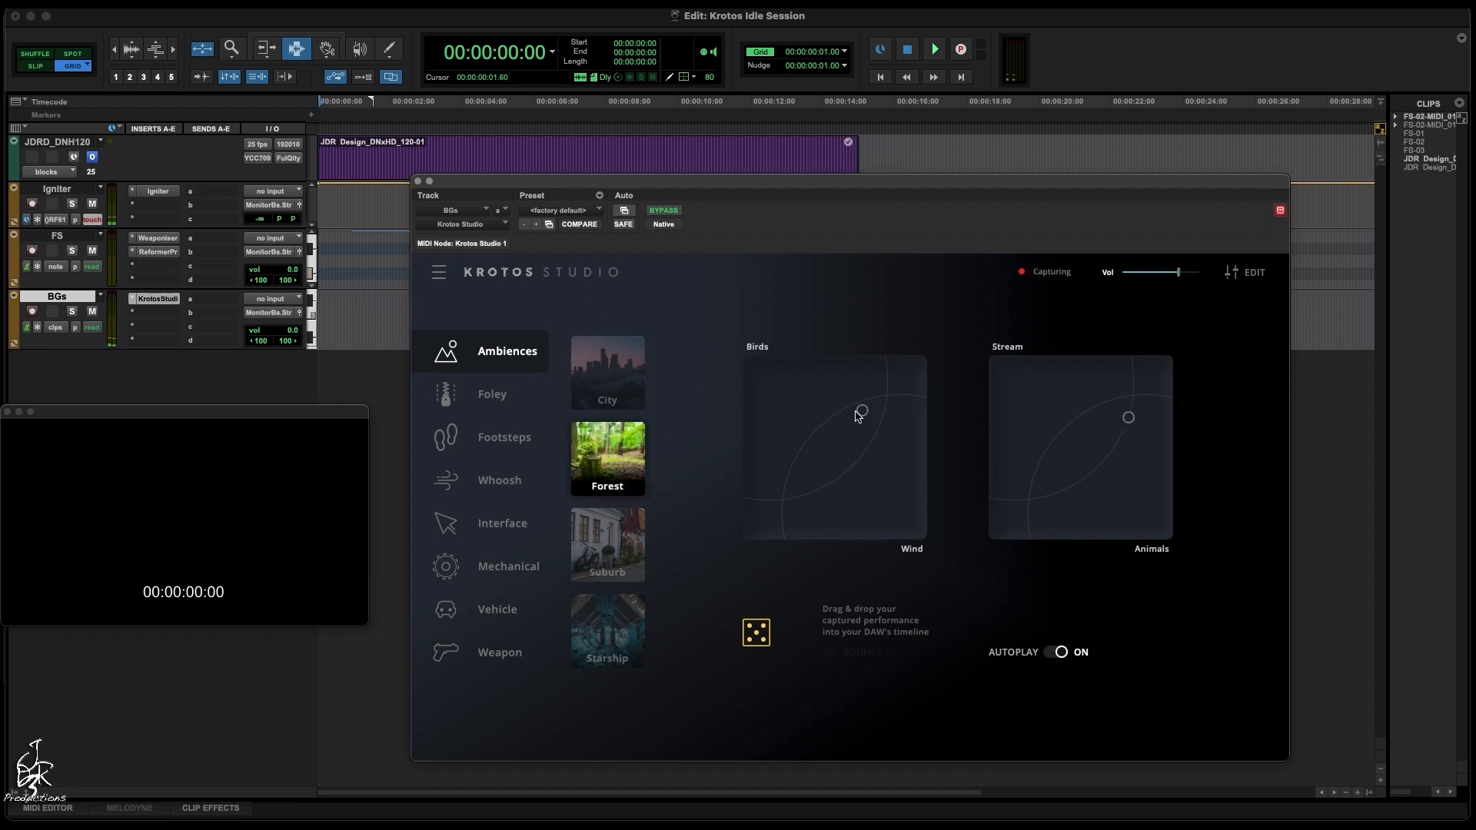
Step: Shift the Forest ambience almost fully to Wind and Stream with Krotos Studio's volume at about -41, and play the session
left_click_drag(1155, 273, 1144, 275)
left_click_drag(861, 410, 916, 528)
left_click_drag(1128, 418, 1002, 372)
left_click_drag(916, 528, 918, 532)
left_click_drag(1138, 266, 1139, 269)
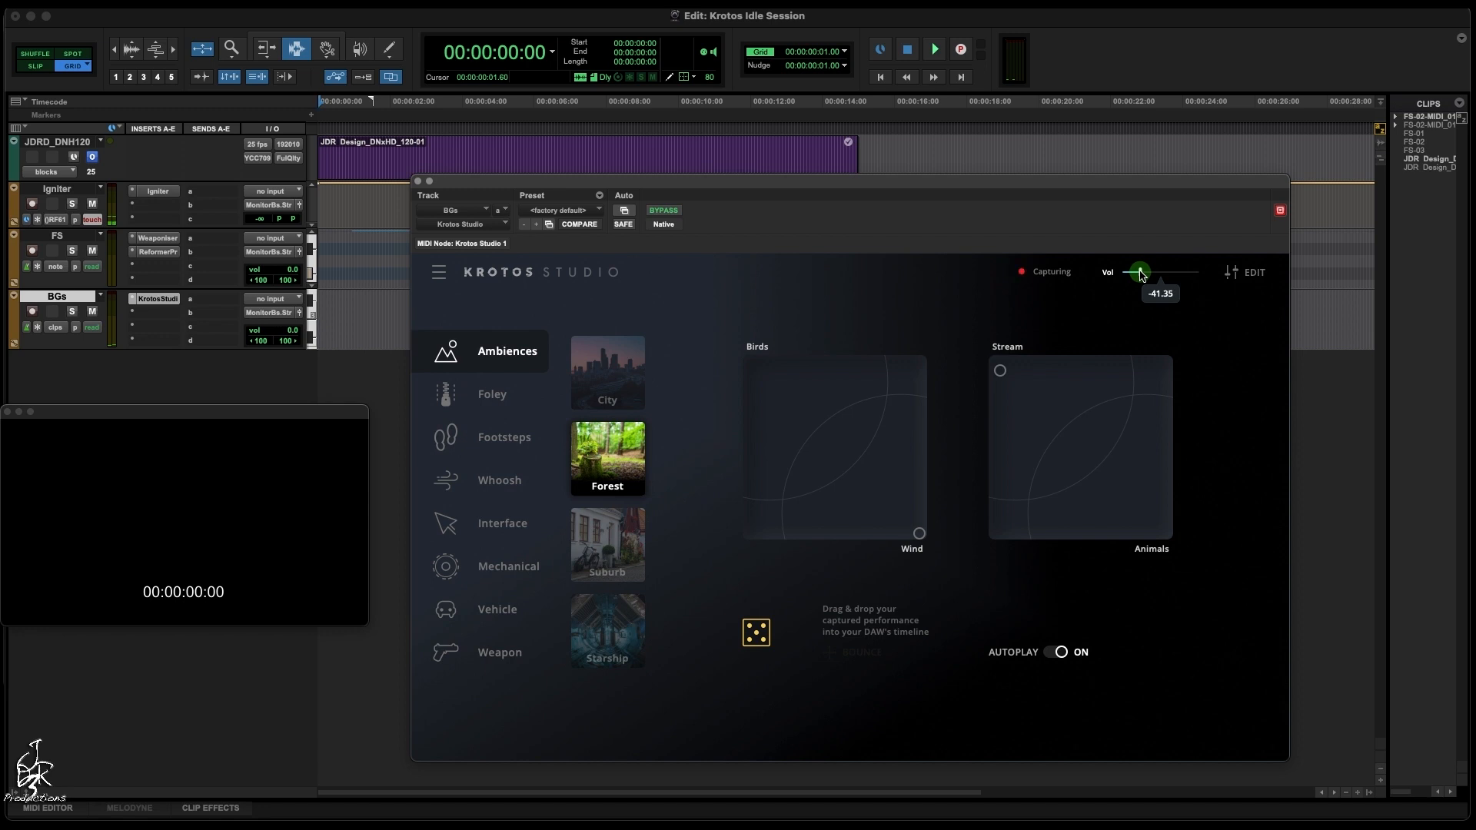
left_click_drag(1139, 269, 1140, 269)
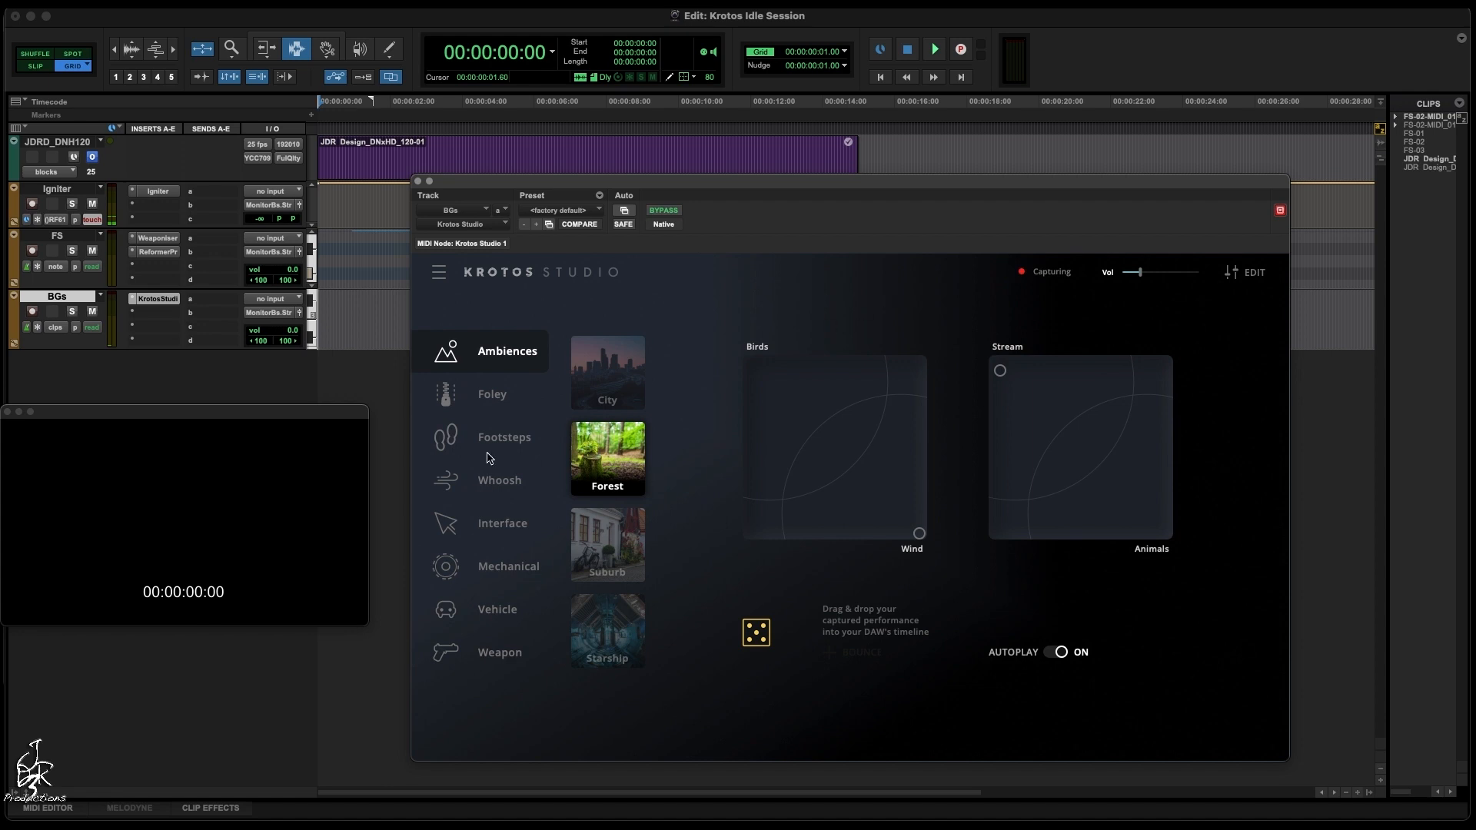
key("space")
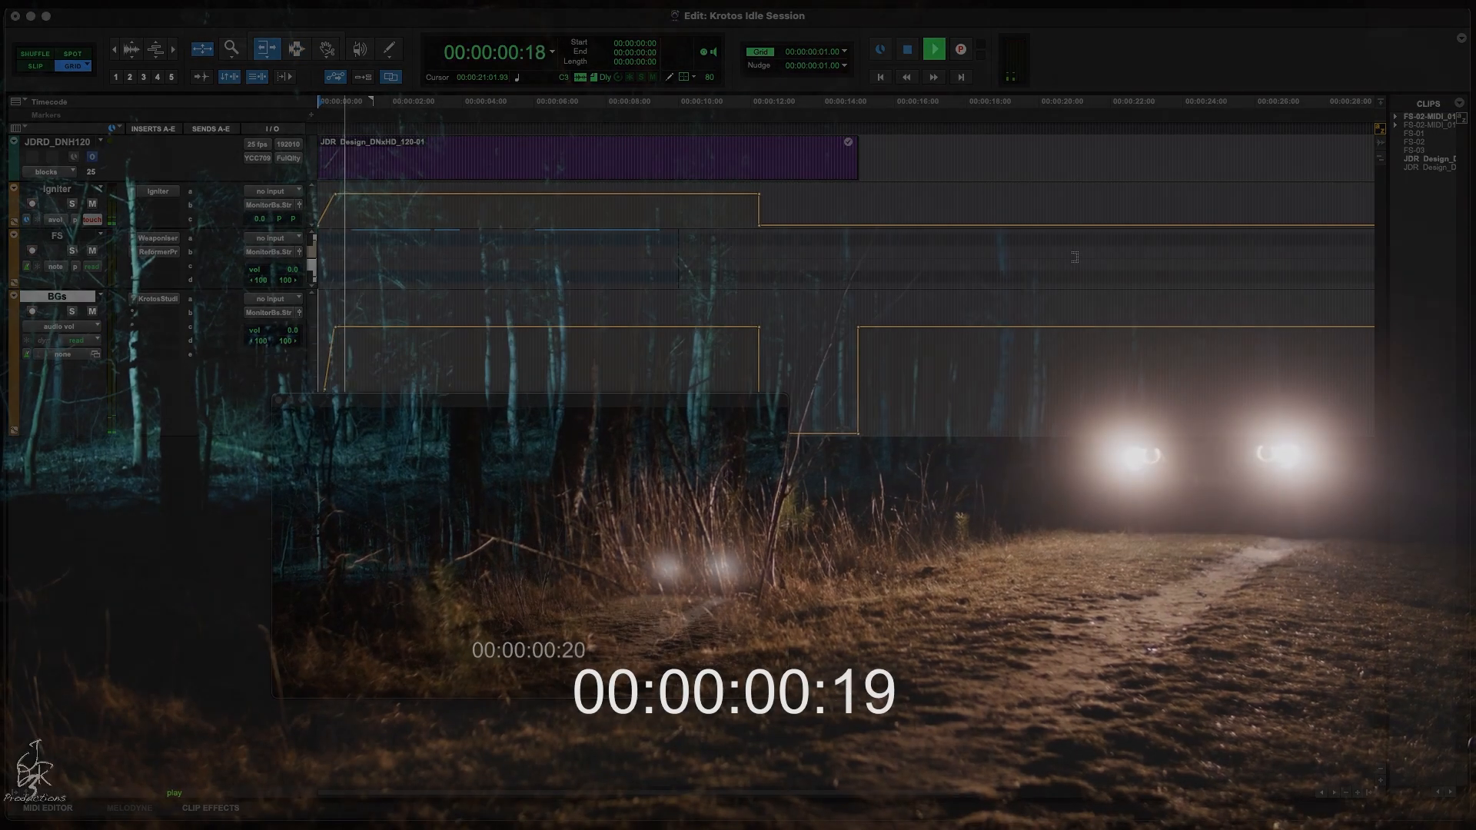